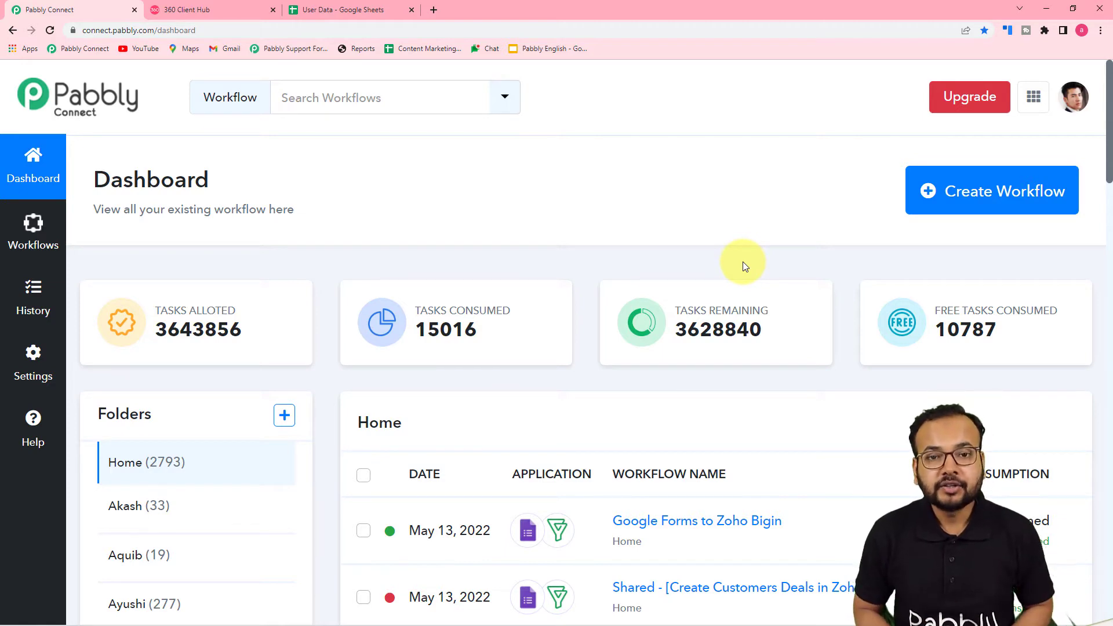
# - Create a new workflow named "Send WhatsApp Messages Automatically"
pyautogui.click(1024, 199)
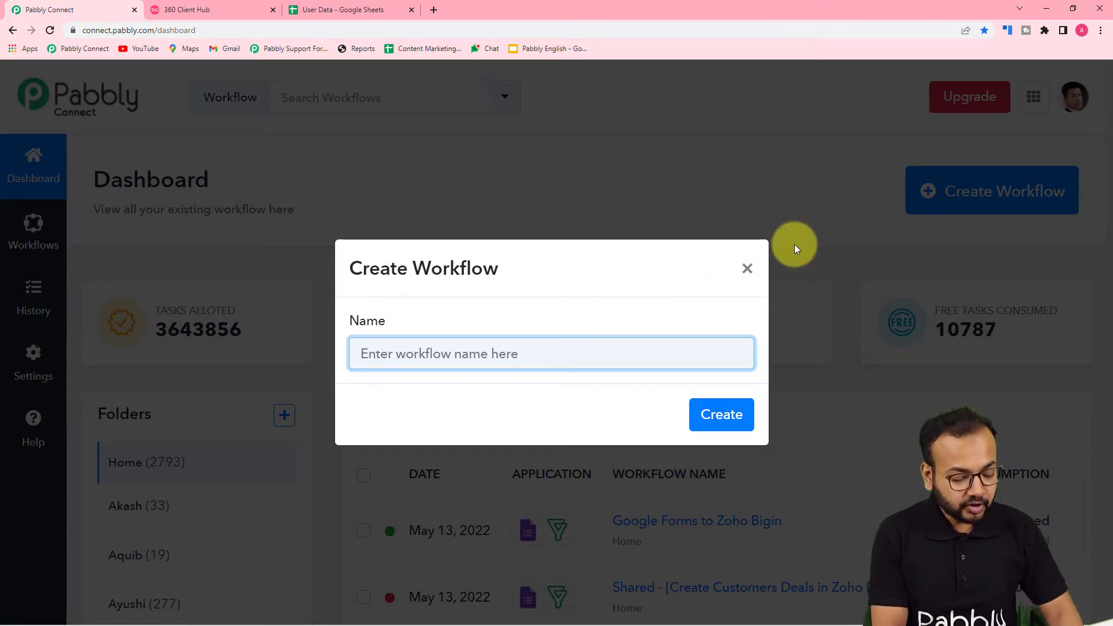
pyautogui.write('Wht')
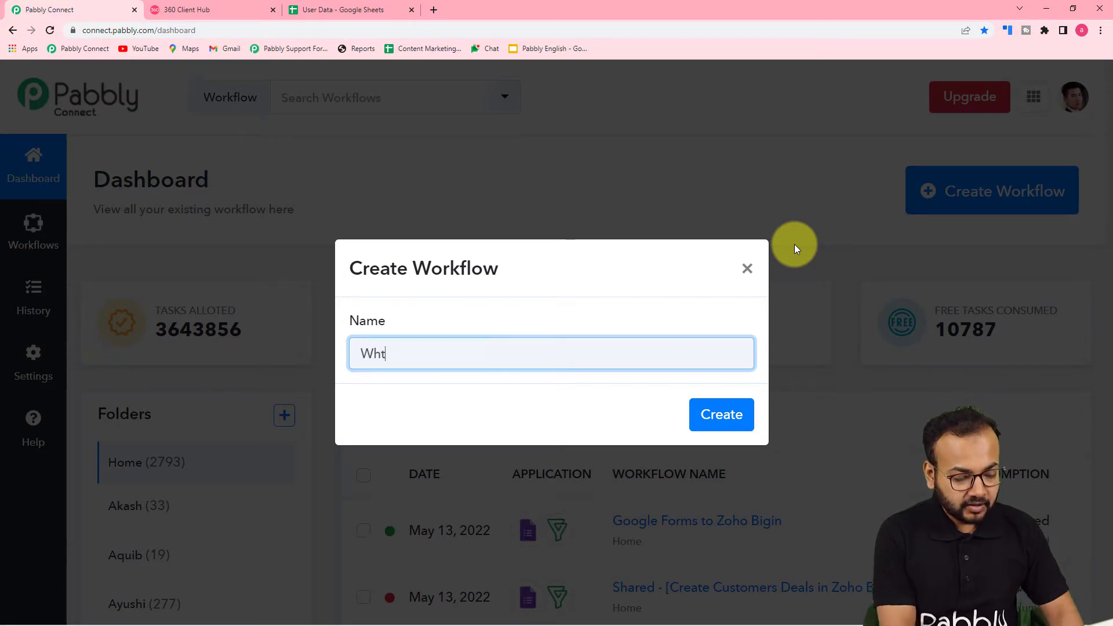
pyautogui.press('BackSpace')
pyautogui.press('BackSpace')
pyautogui.write('Send What')
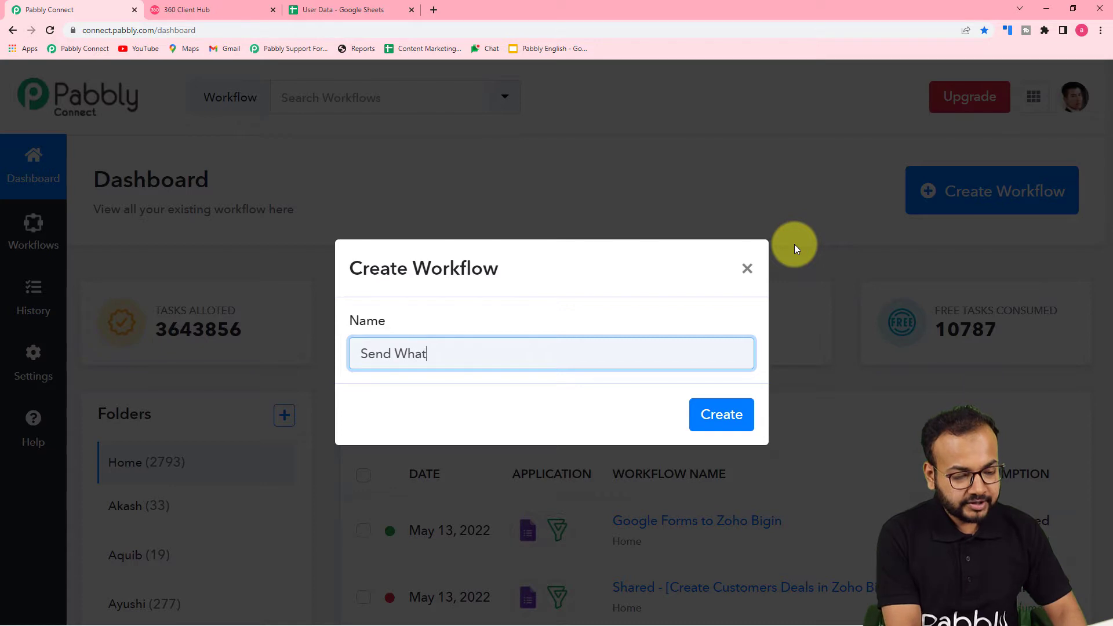
pyautogui.write('sApp M')
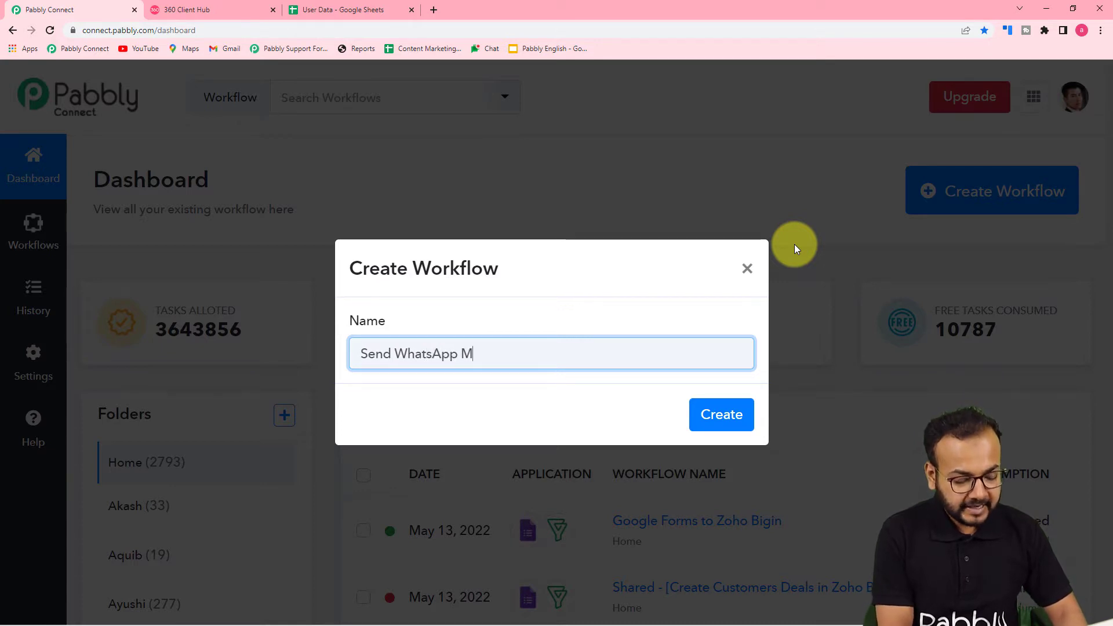
pyautogui.write('essages ')
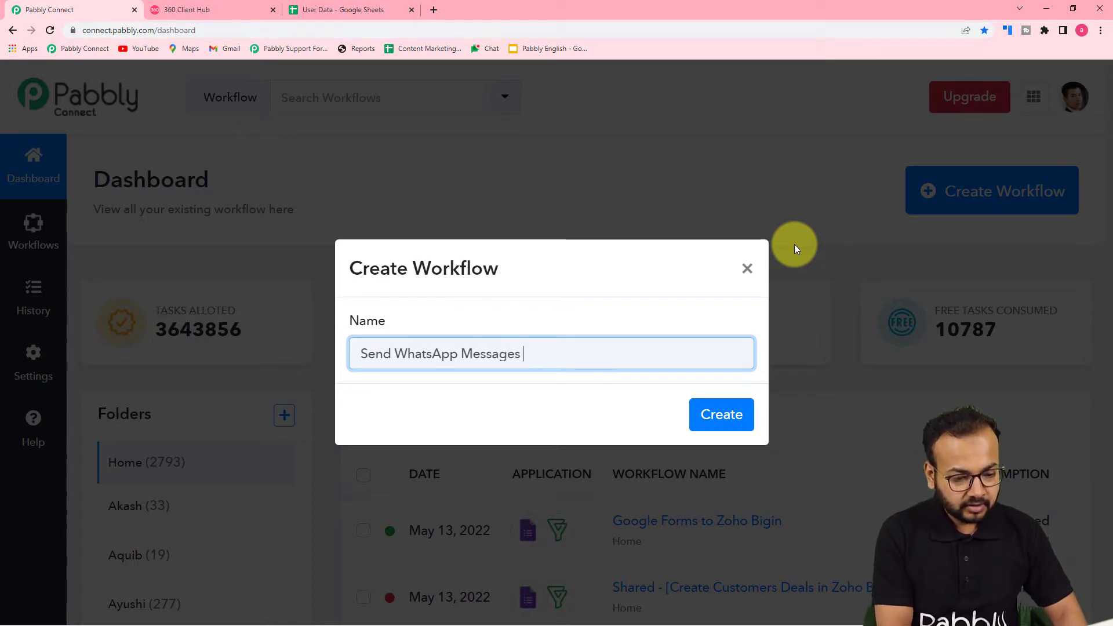
pyautogui.write('Automa')
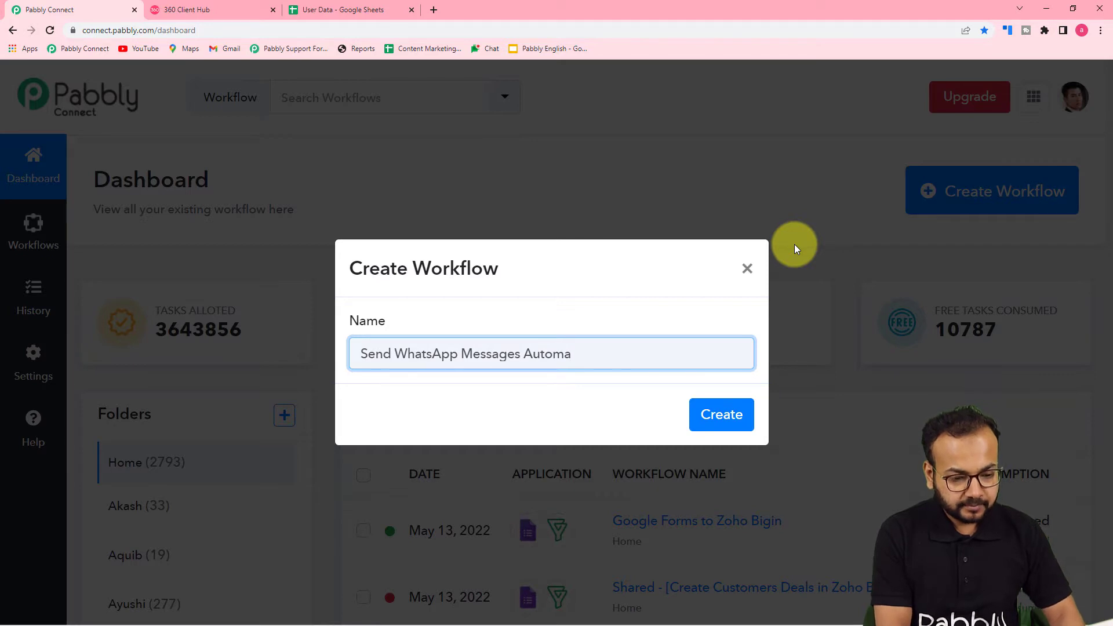
pyautogui.write('tica')
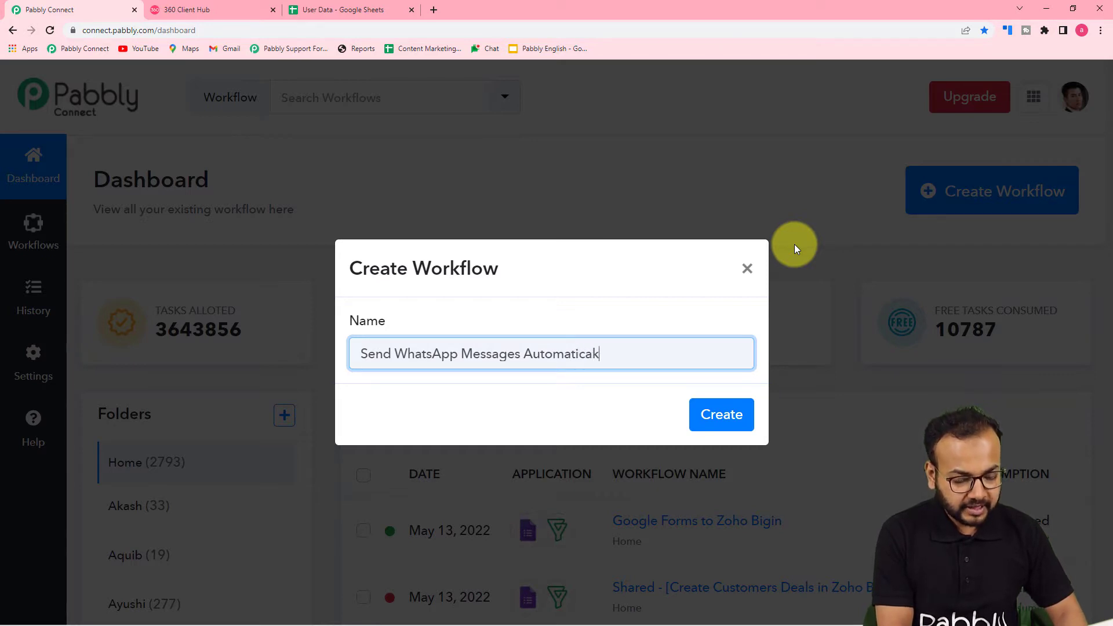
pyautogui.write('lly')
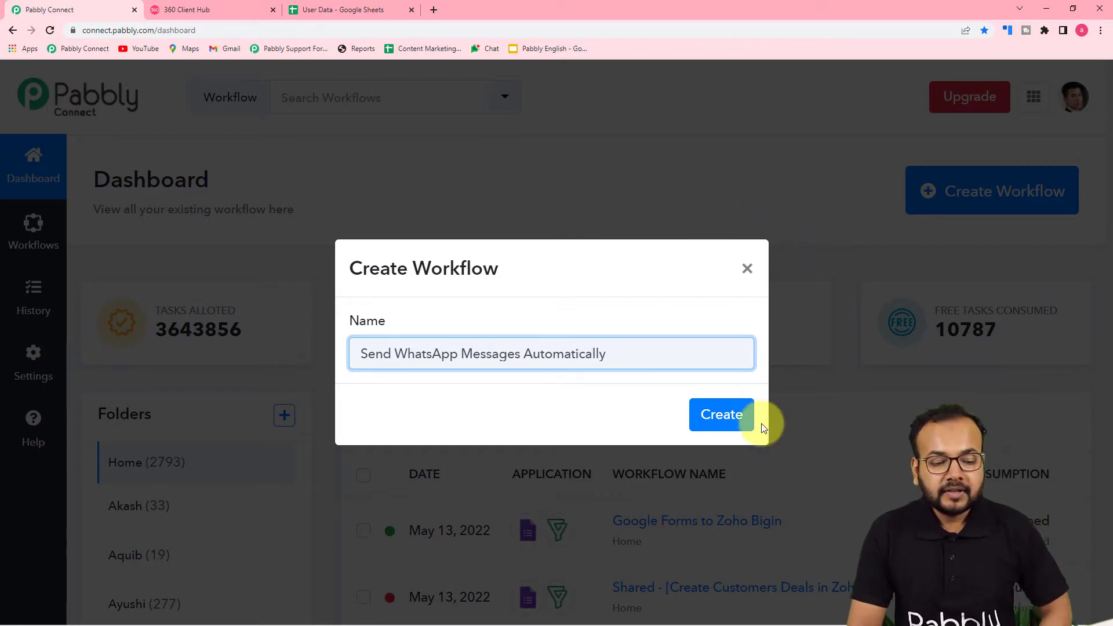
pyautogui.click(722, 425)
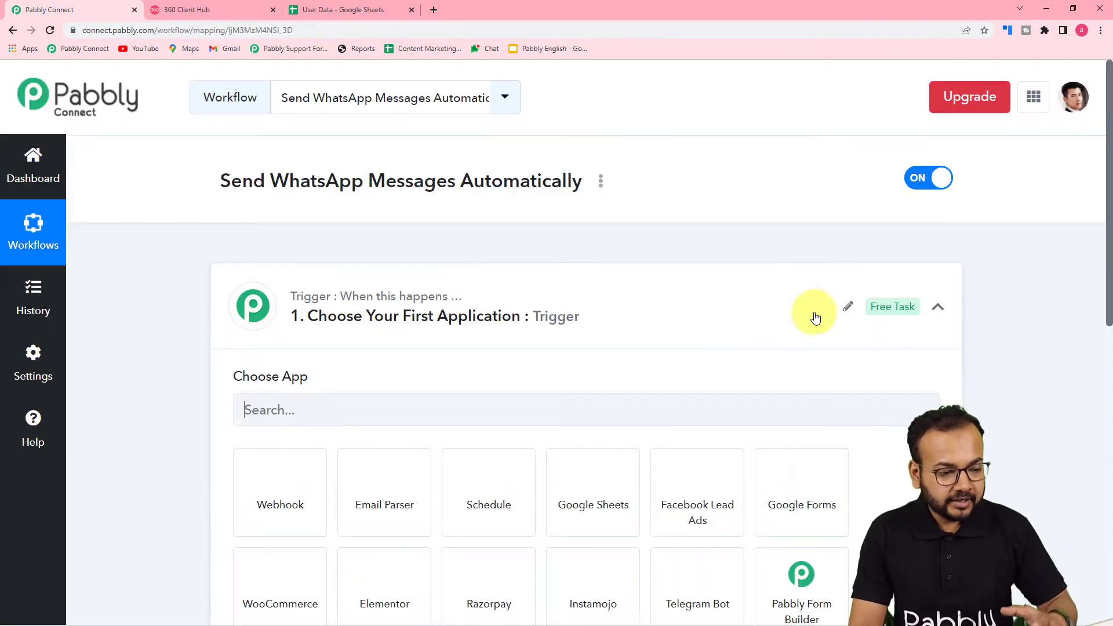
# - Collapse the trigger section, look over the User Data spreadsheet in Google Sheets, and return to the Pabbly Connect workflow
pyautogui.click(938, 307)
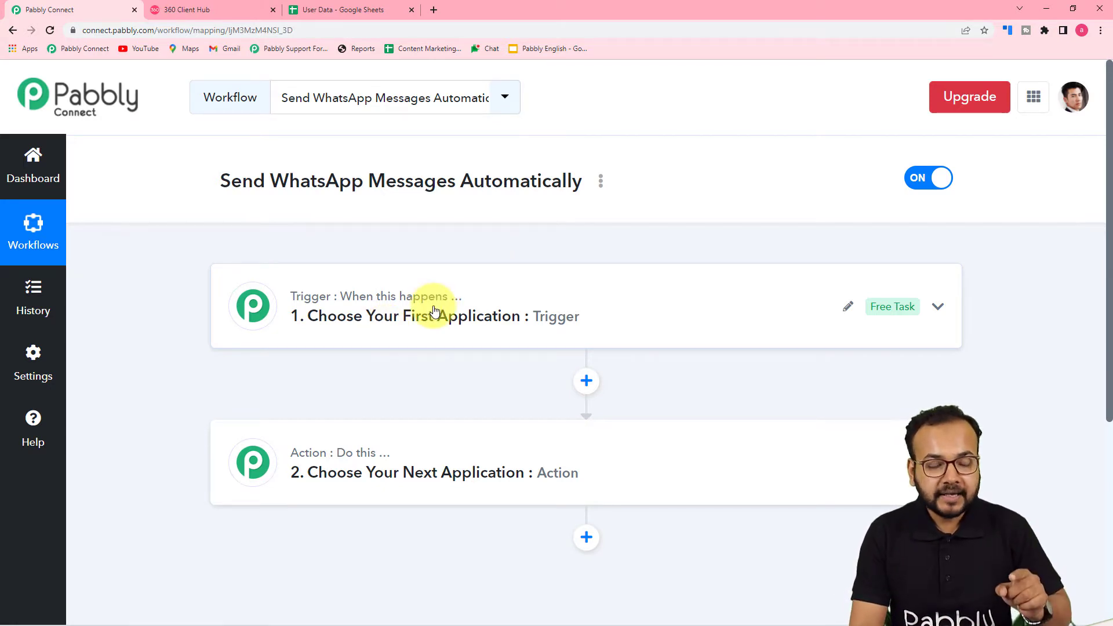
pyautogui.click(354, 6)
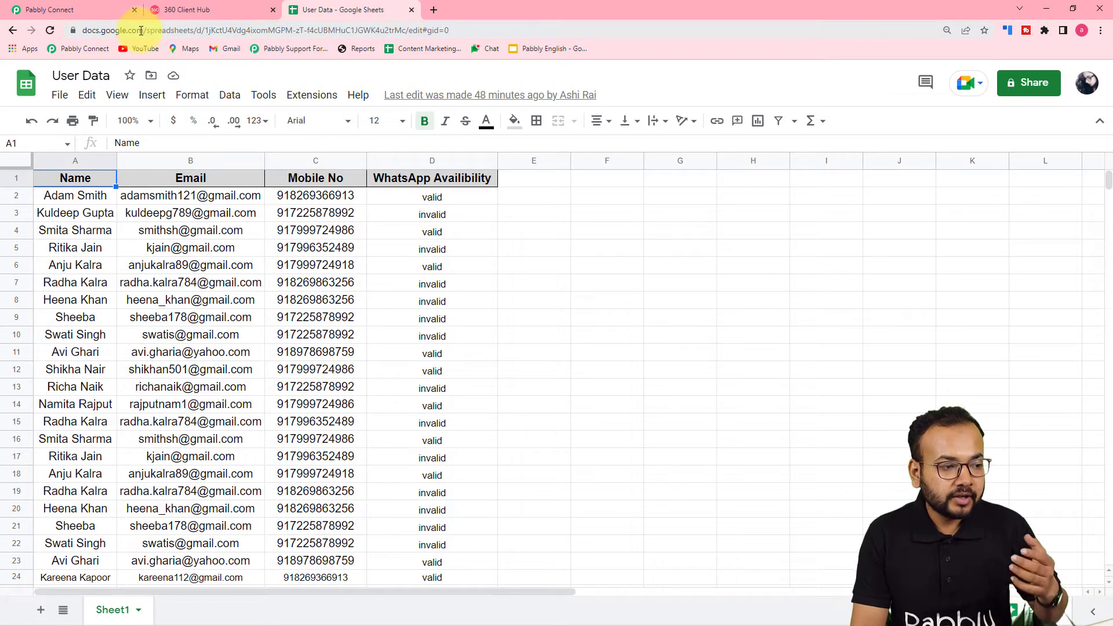
pyautogui.click(120, 12)
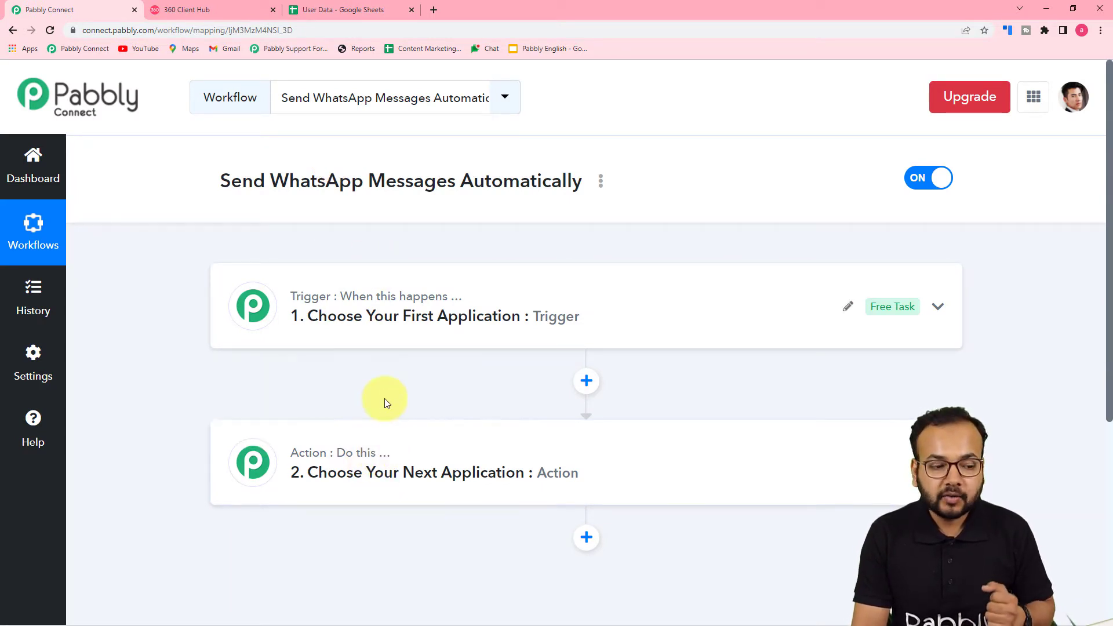
# - Set the trigger to Google Sheets with the New or Updated Spreadsheet Row event, and check its received response against the User Data spreadsheet
pyautogui.click(340, 322)
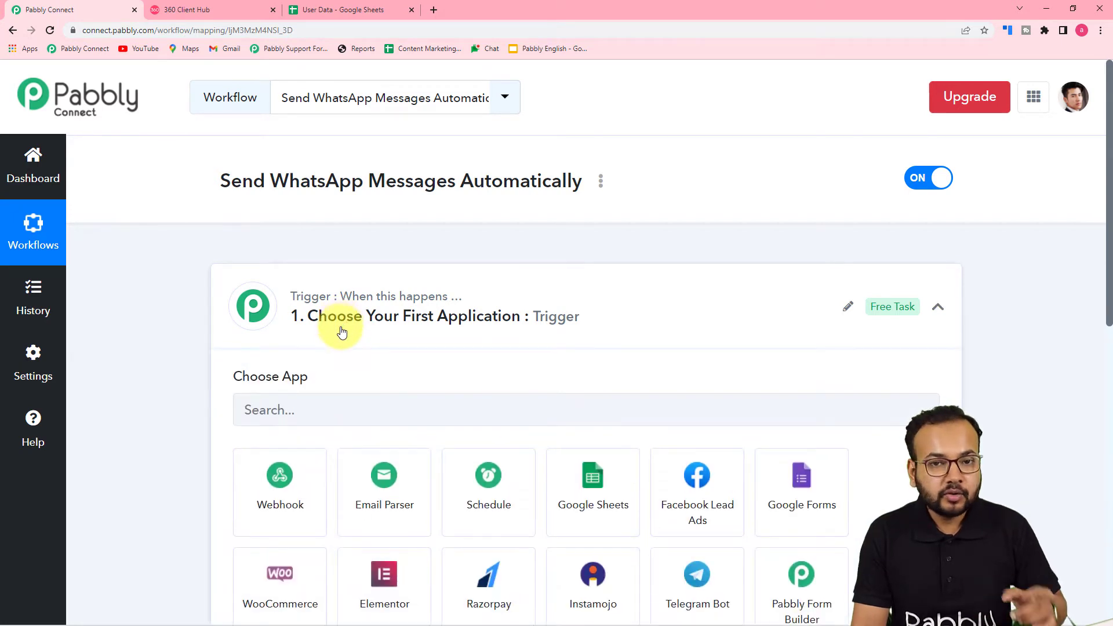
pyautogui.scroll(-2, 343, 348)
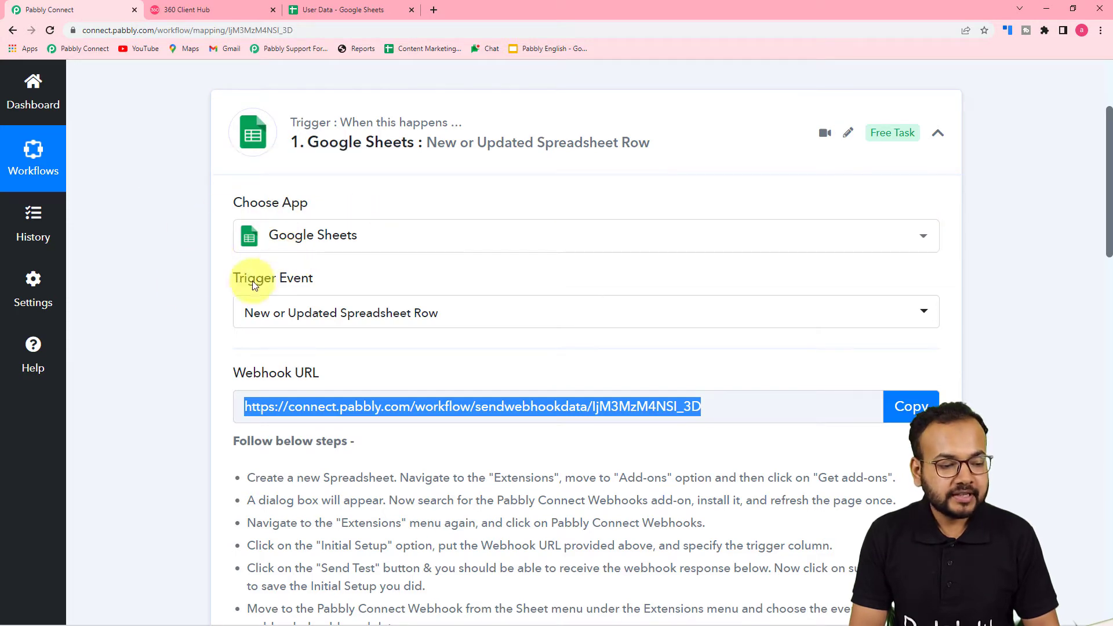
pyautogui.scroll(-2, 180, 288)
pyautogui.scroll(-7, 180, 288)
pyautogui.scroll(-5, 179, 284)
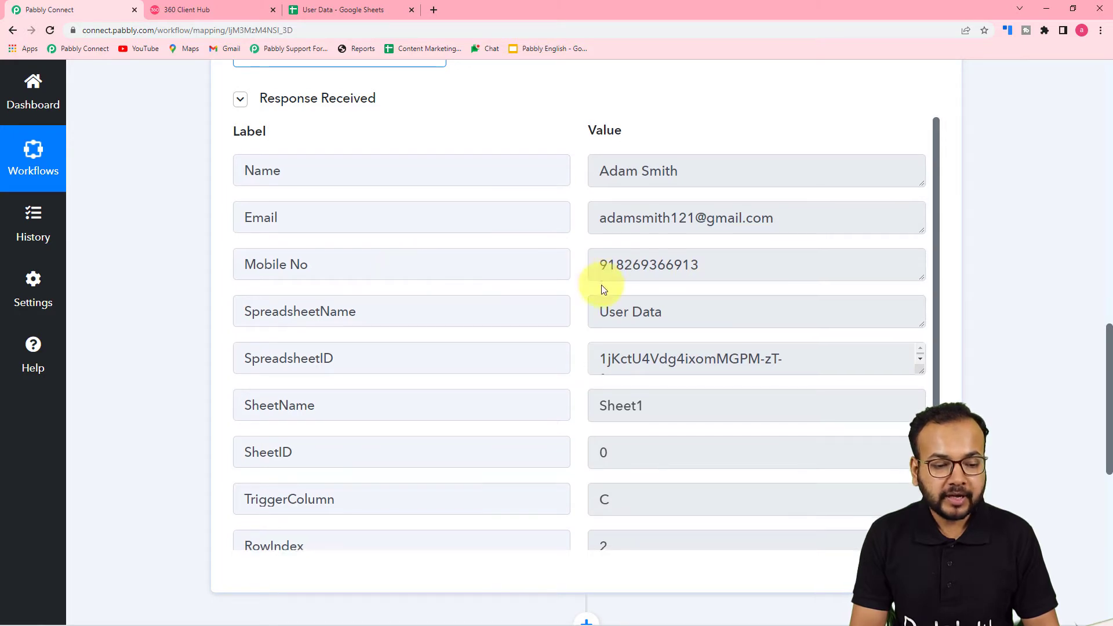
pyautogui.scroll(-1, 632, 272)
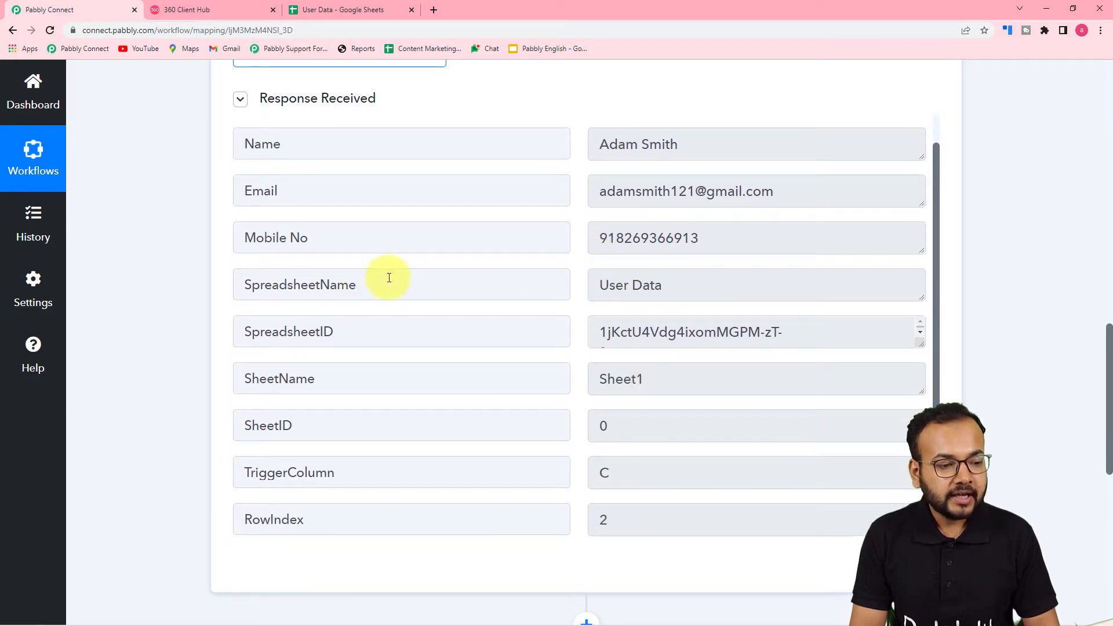
pyautogui.click(314, 8)
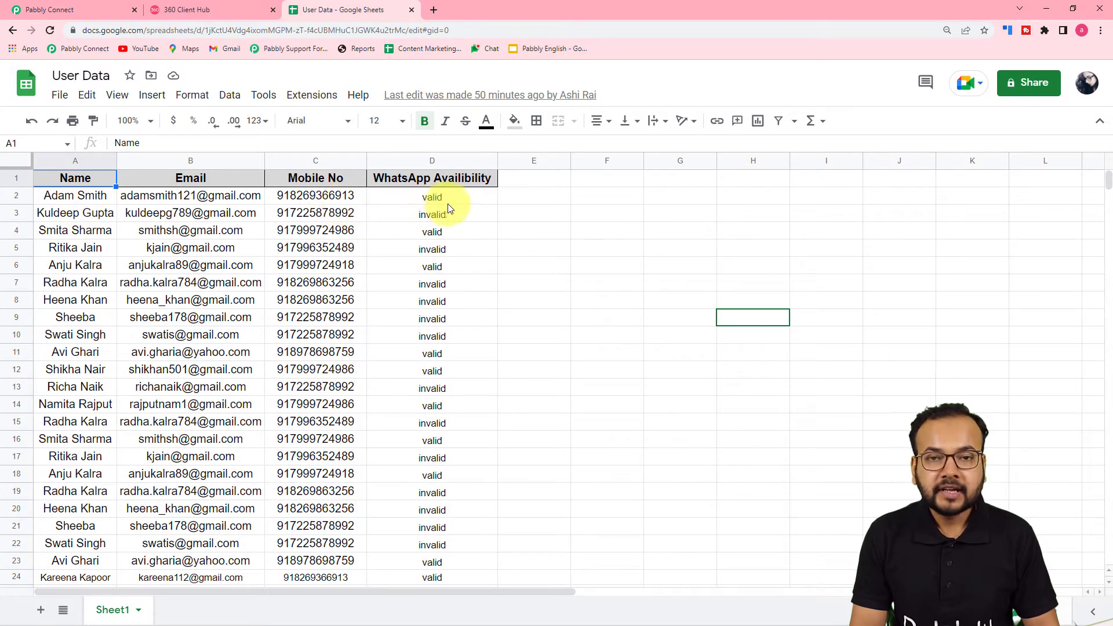
pyautogui.click(112, 6)
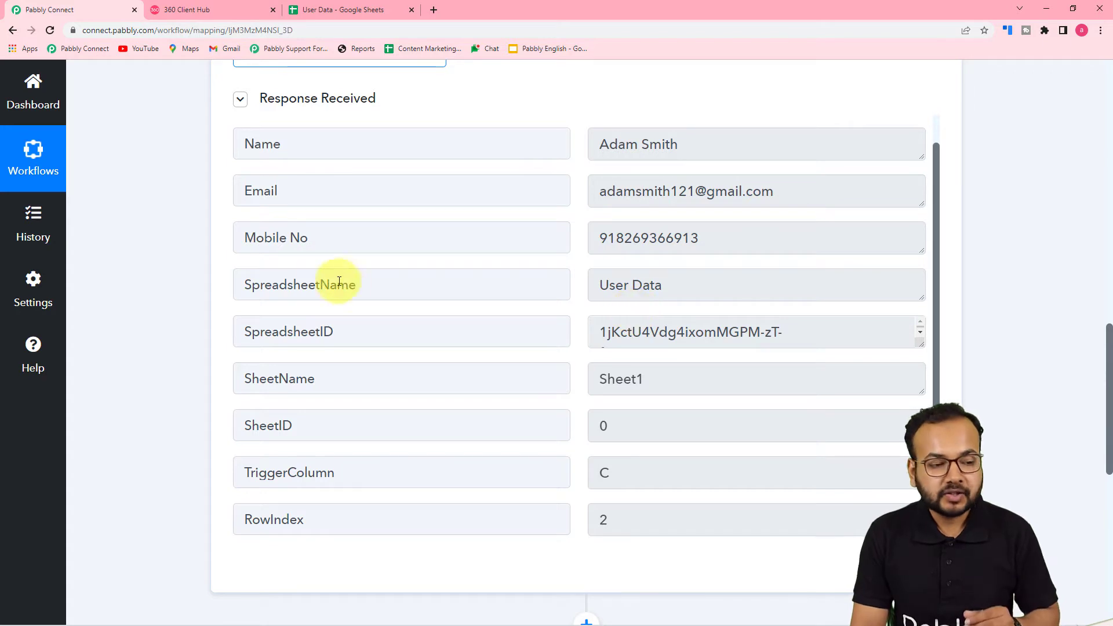
# - Set the workflow's action to WhatsApp by 360Dialog with the Send Template Message event
pyautogui.scroll(-3, 185, 284)
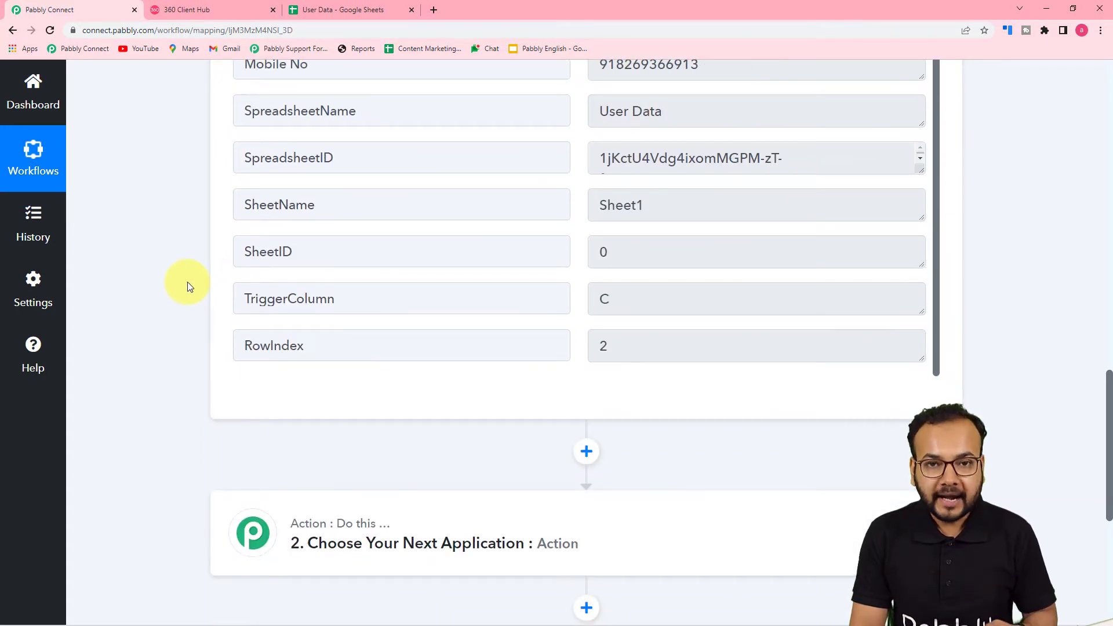
pyautogui.scroll(-6, 187, 278)
pyautogui.click(423, 207)
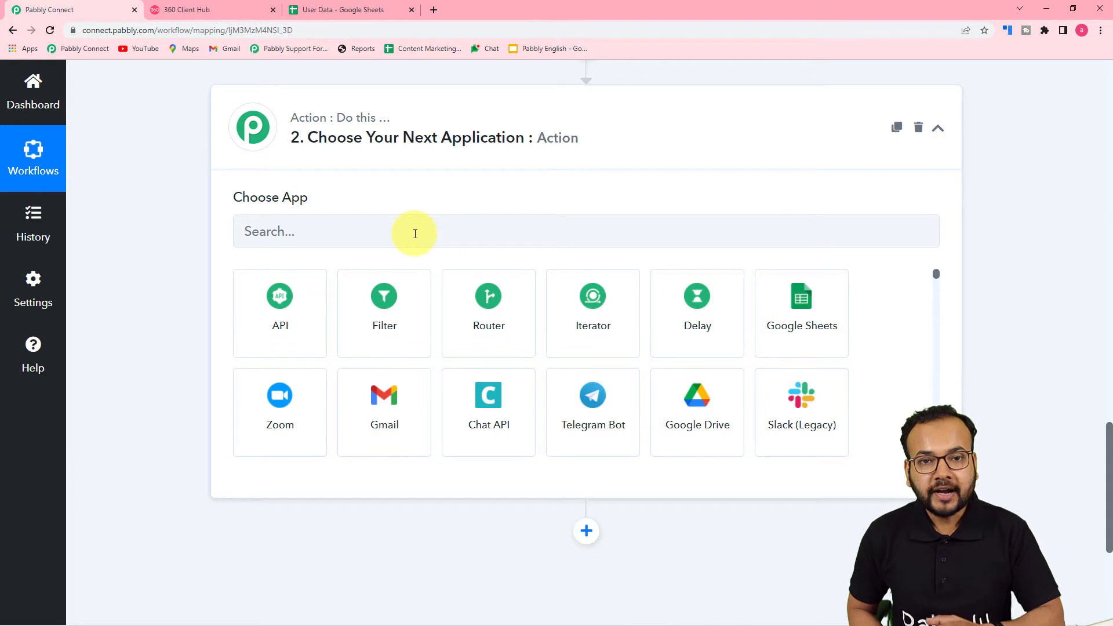
pyautogui.click(415, 234)
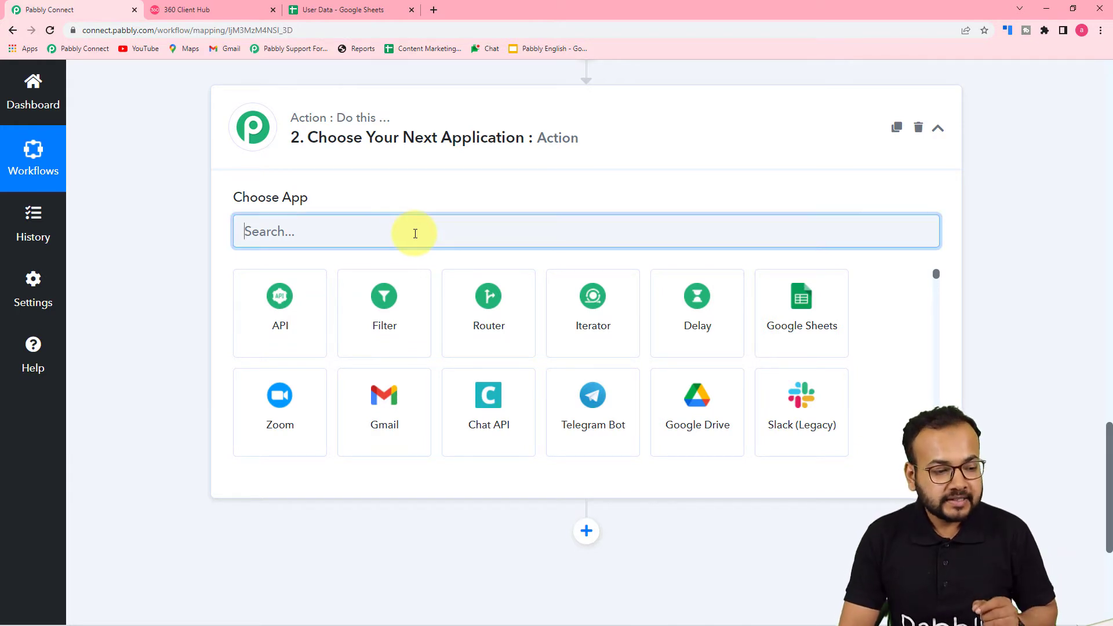
pyautogui.write('360')
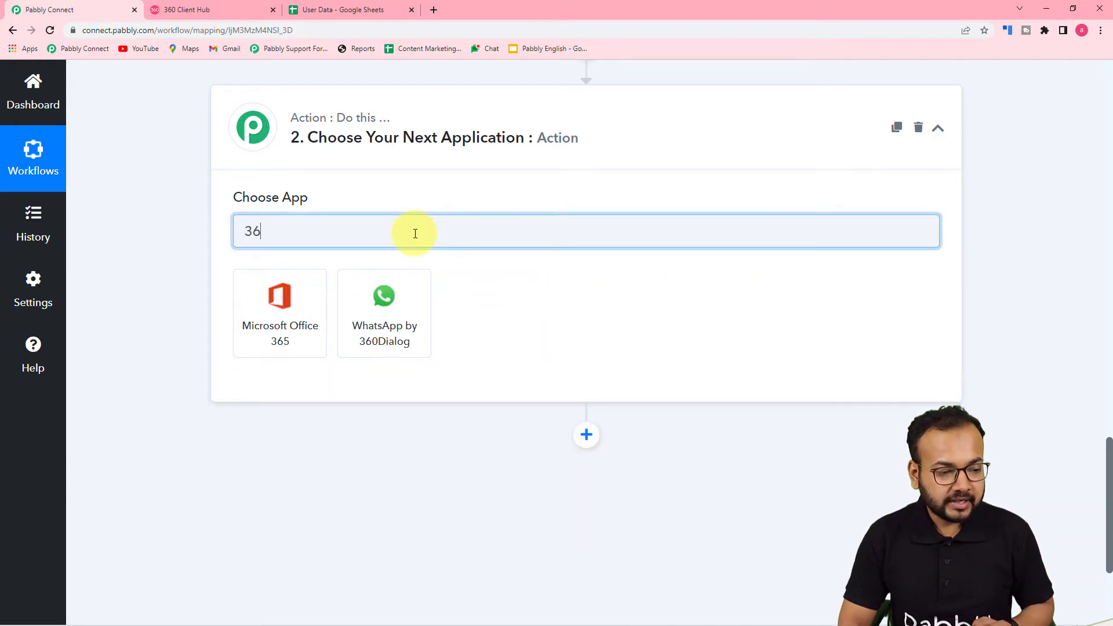
pyautogui.click(279, 340)
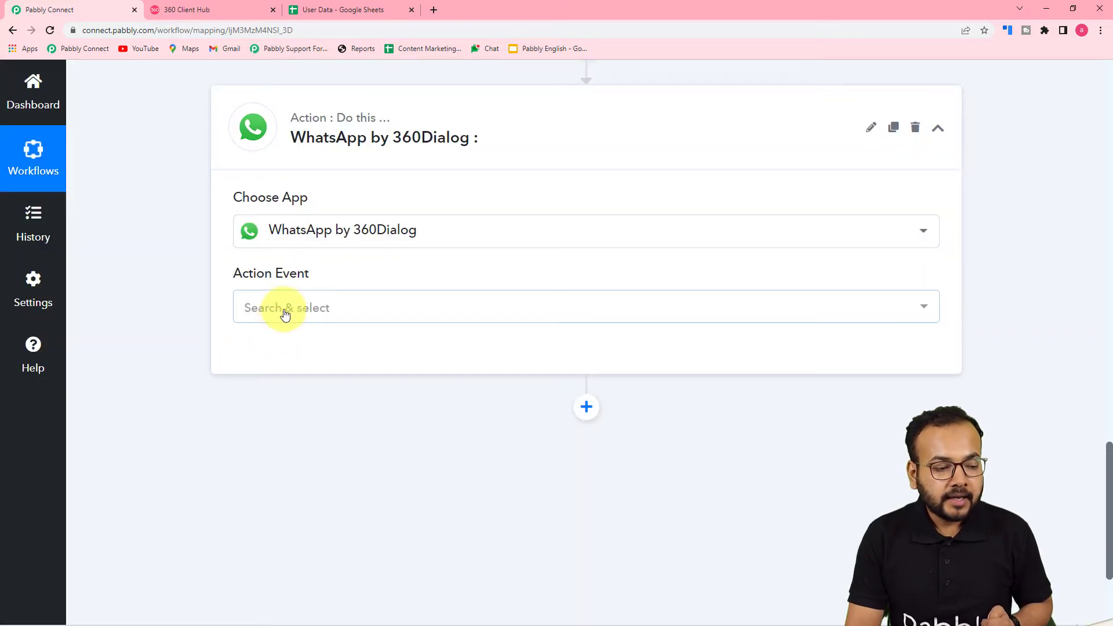
pyautogui.click(326, 309)
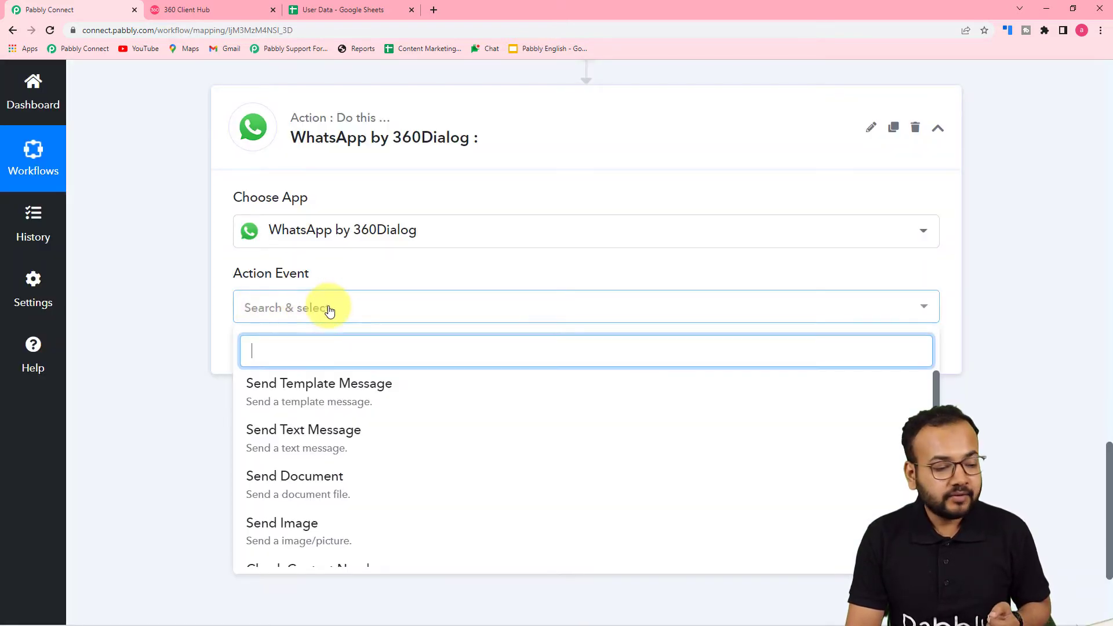
pyautogui.click(356, 393)
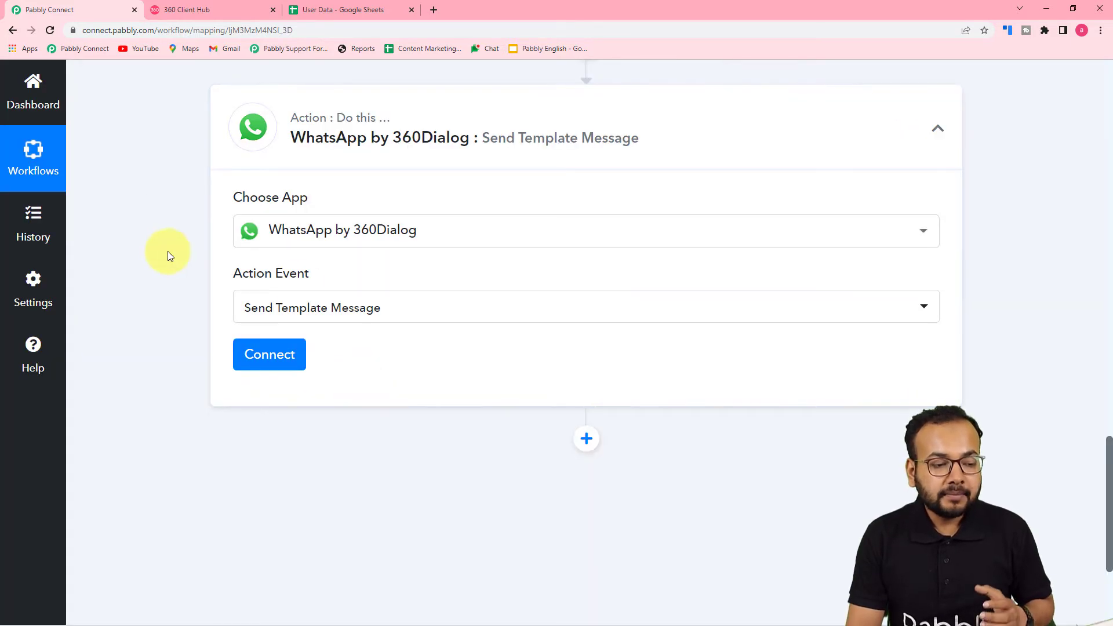
# - Switch to the 360 Client Hub to view its dashboard, then return to the Pabbly Connect workflow
pyautogui.click(237, 12)
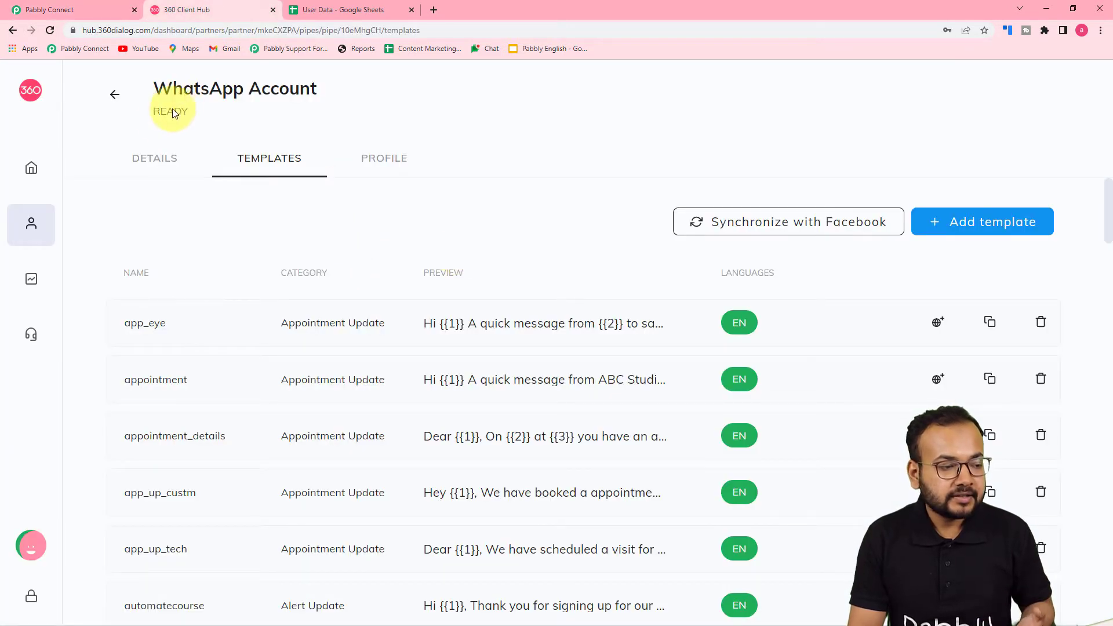
pyautogui.click(31, 170)
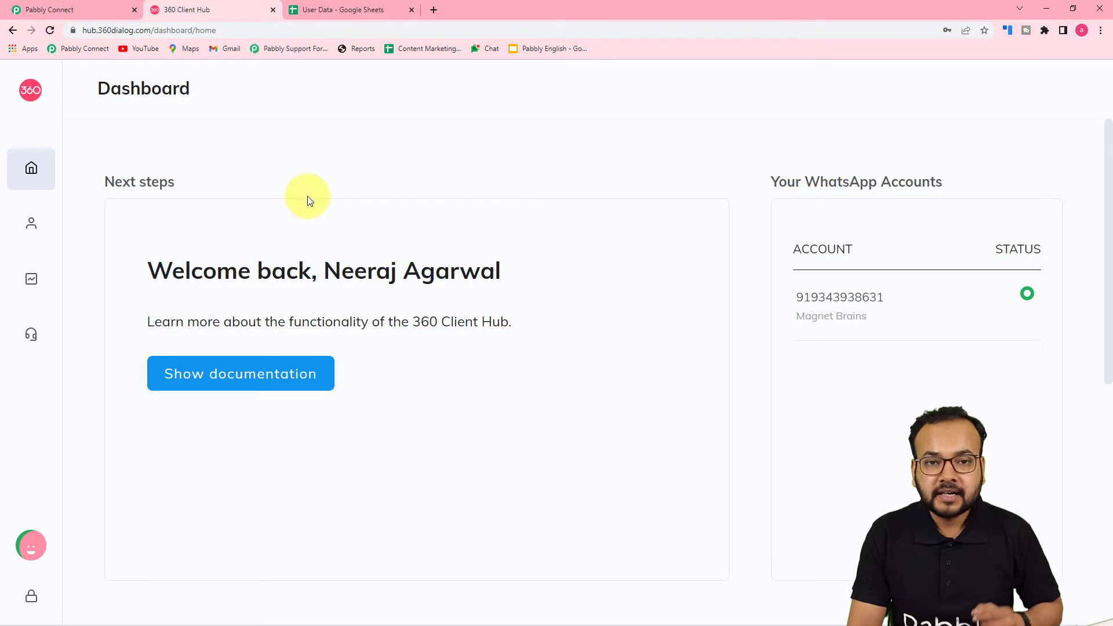
pyautogui.click(82, 12)
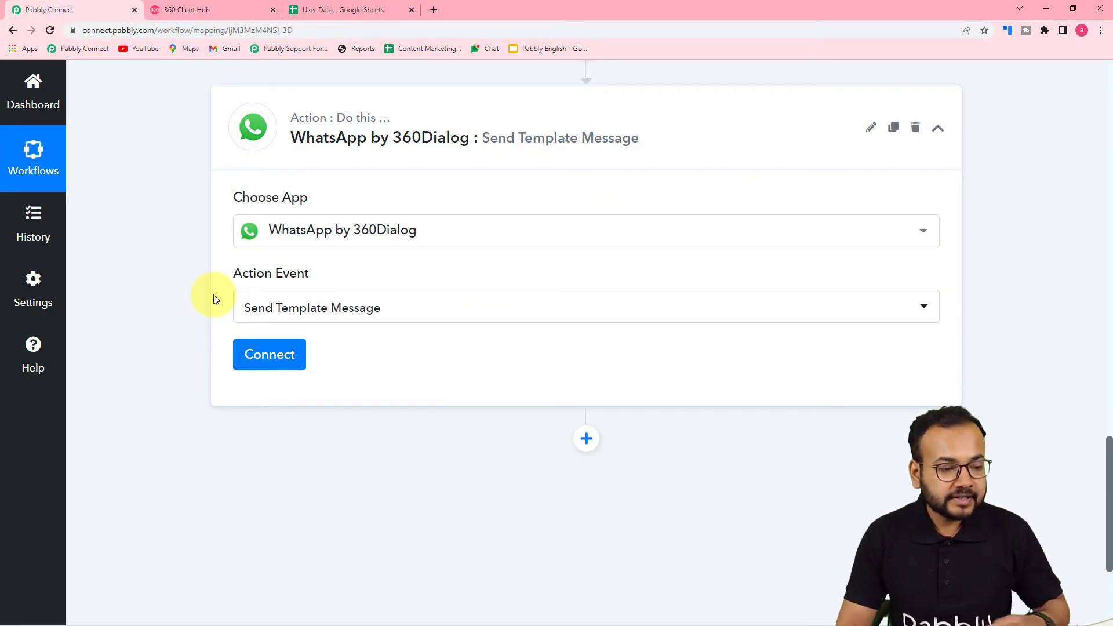
# - Start adding a new connection for the WhatsApp by 360Dialog action and bring up its API key and domain fields
pyautogui.scroll(-2, 216, 299)
pyautogui.click(270, 241)
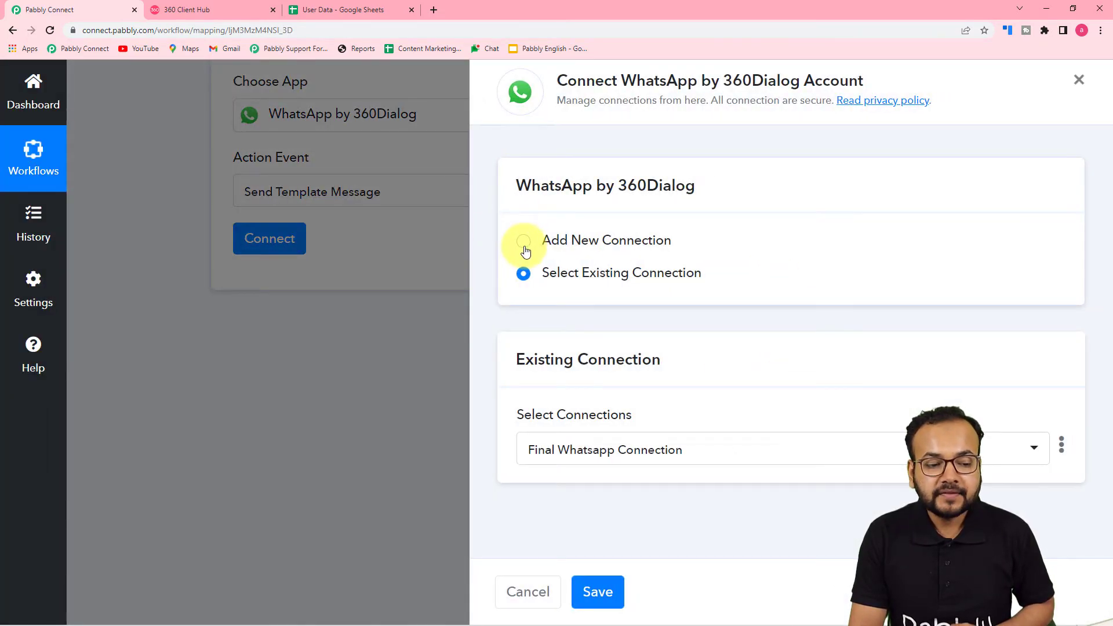
pyautogui.click(523, 241)
pyautogui.scroll(-2, 632, 270)
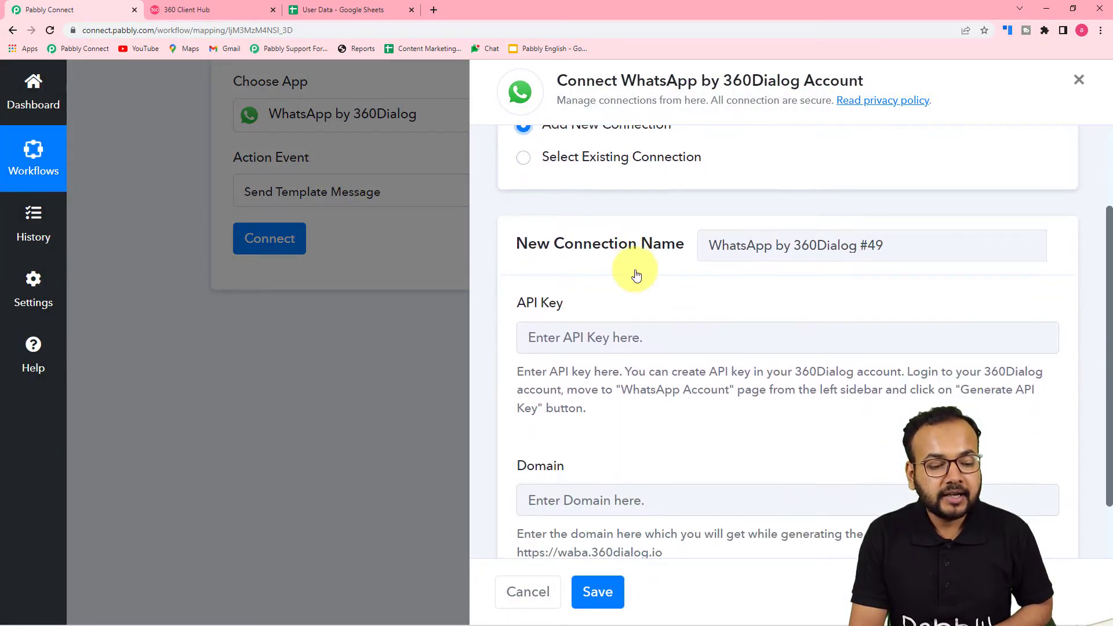
pyautogui.scroll(-2, 635, 273)
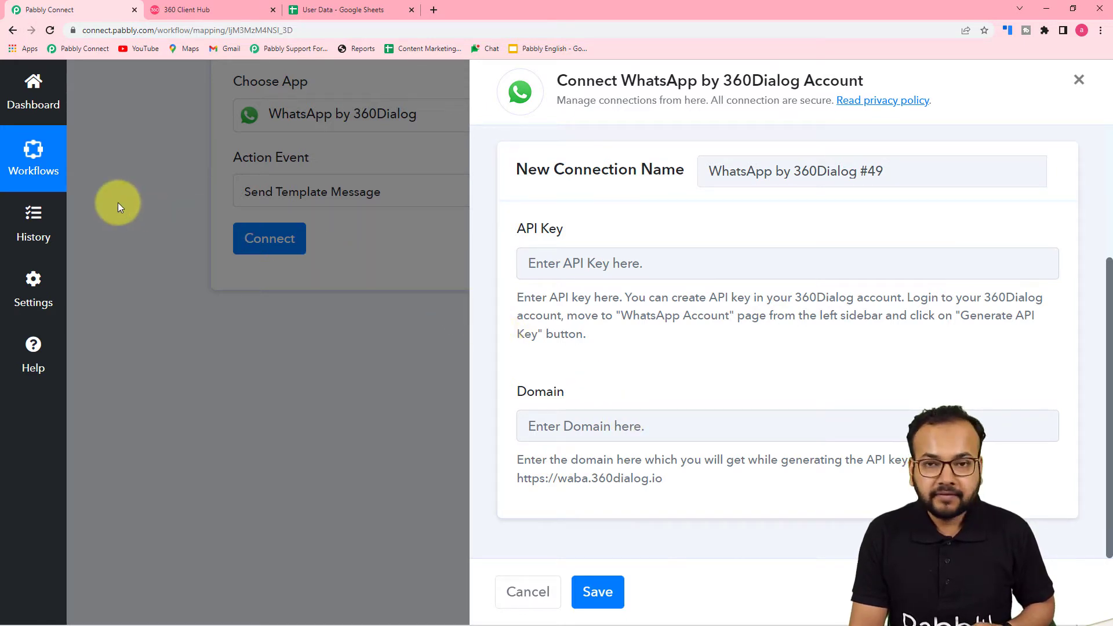
# - Look up the API key option on the 360 Client Hub's WhatsApp Accounts page, then return to the connection form in Pabbly Connect
pyautogui.click(176, 10)
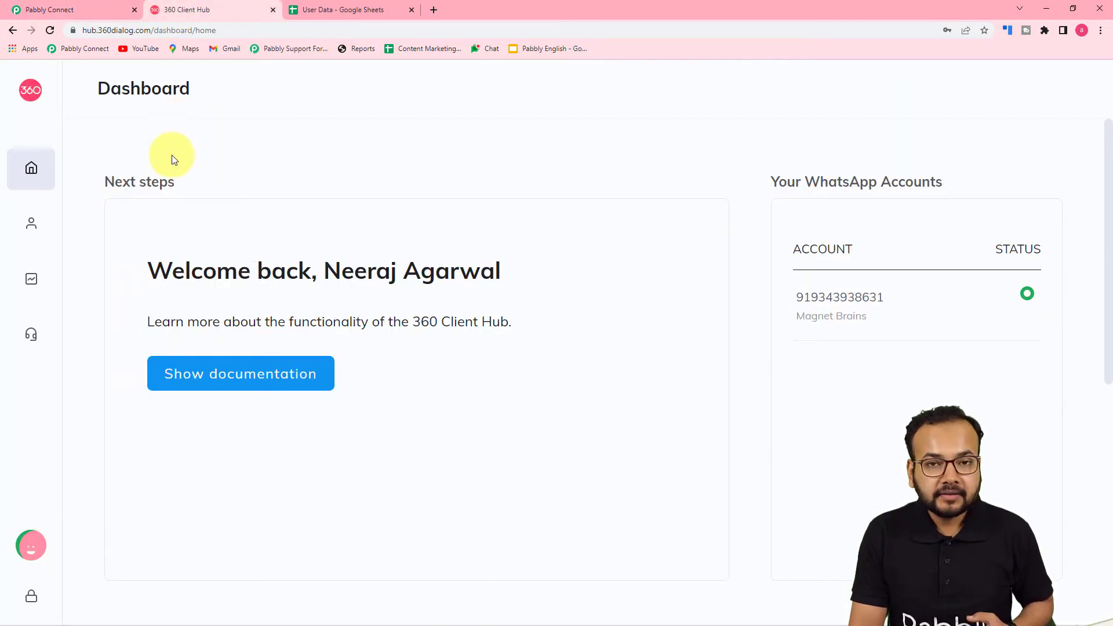
pyautogui.moveTo(68, 233)
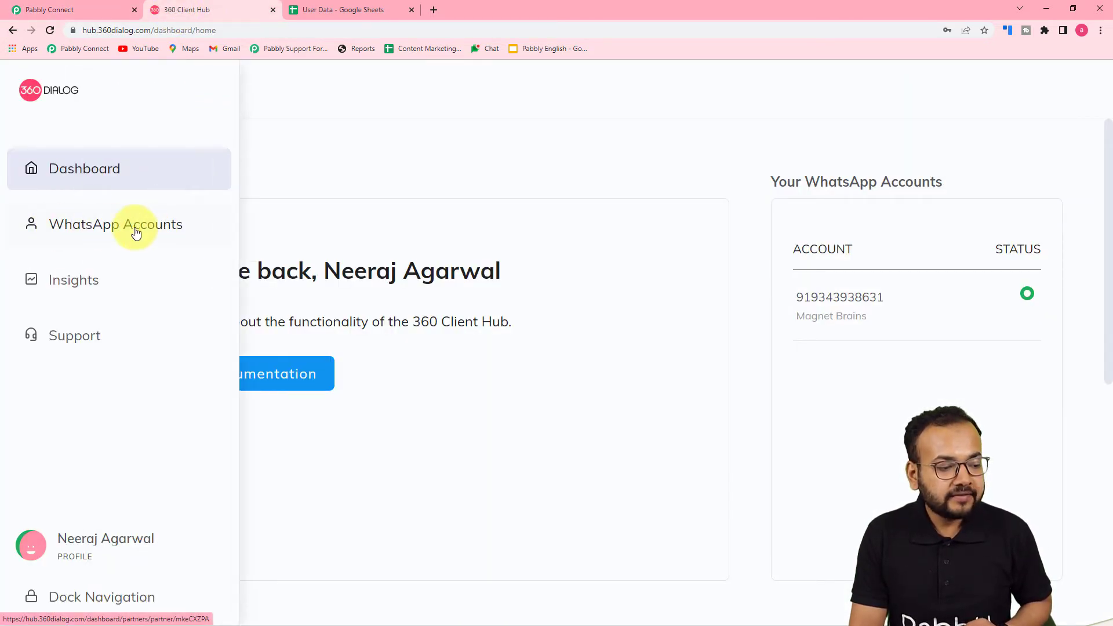
pyautogui.click(172, 235)
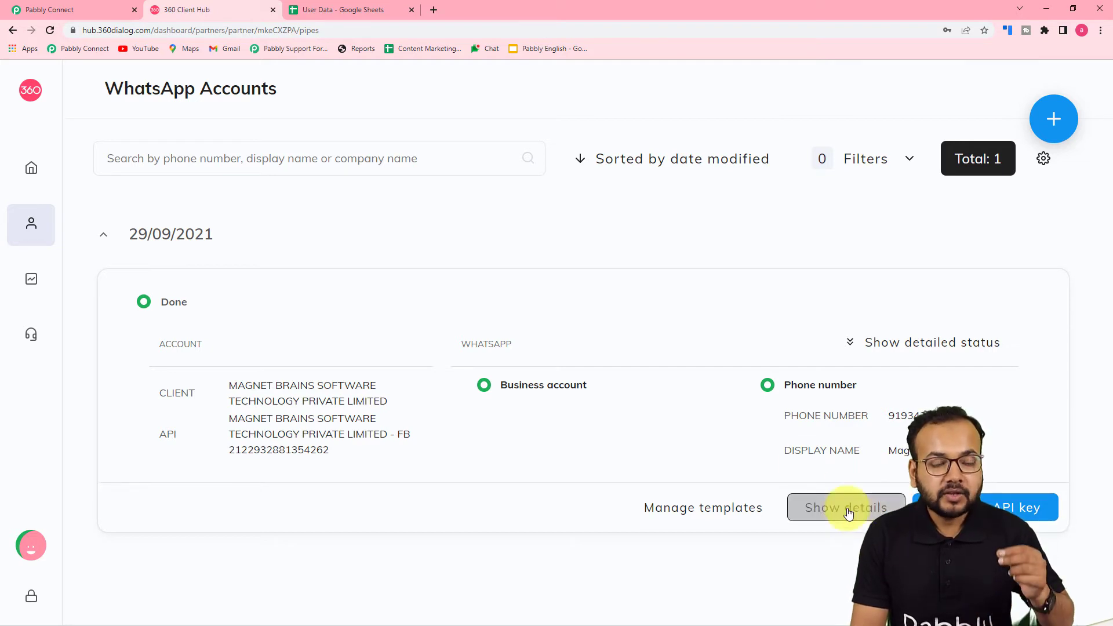
pyautogui.click(59, 12)
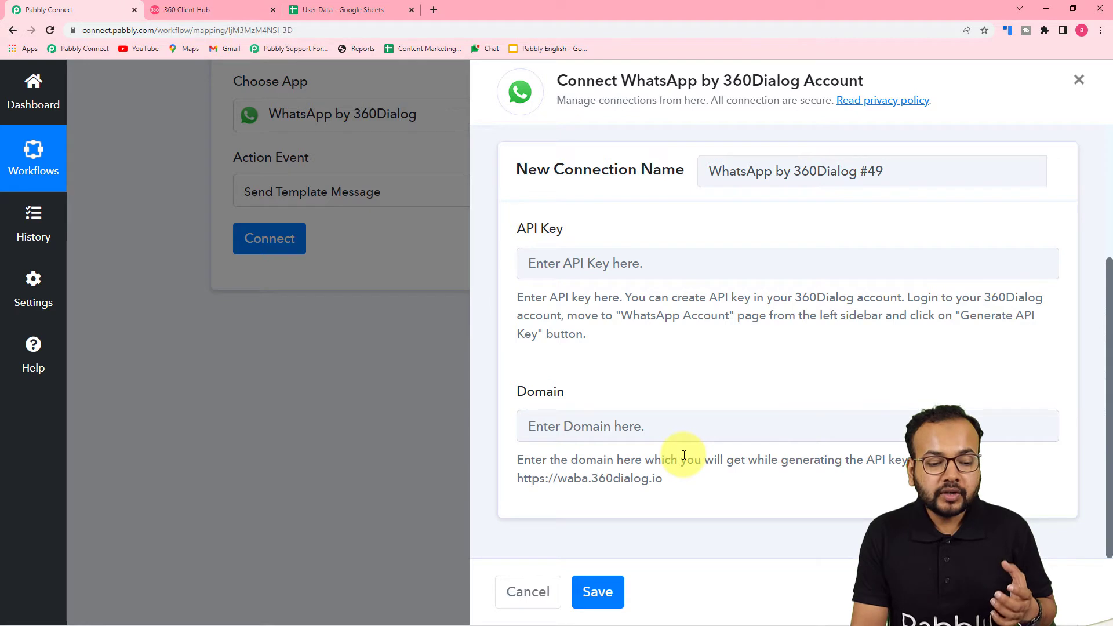
# - Highlight the example domain below the Domain field, check the WhatsApp Accounts page in the 360 Client Hub, and return to Pabbly Connect
pyautogui.moveTo(664, 480); pyautogui.dragTo(516, 481)
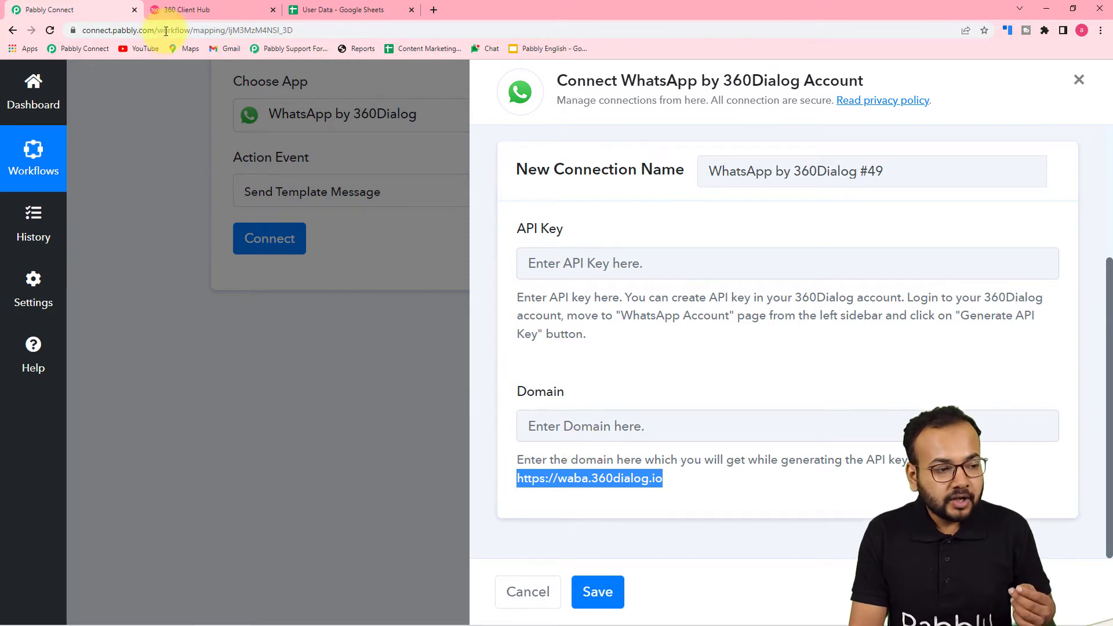
pyautogui.click(179, 10)
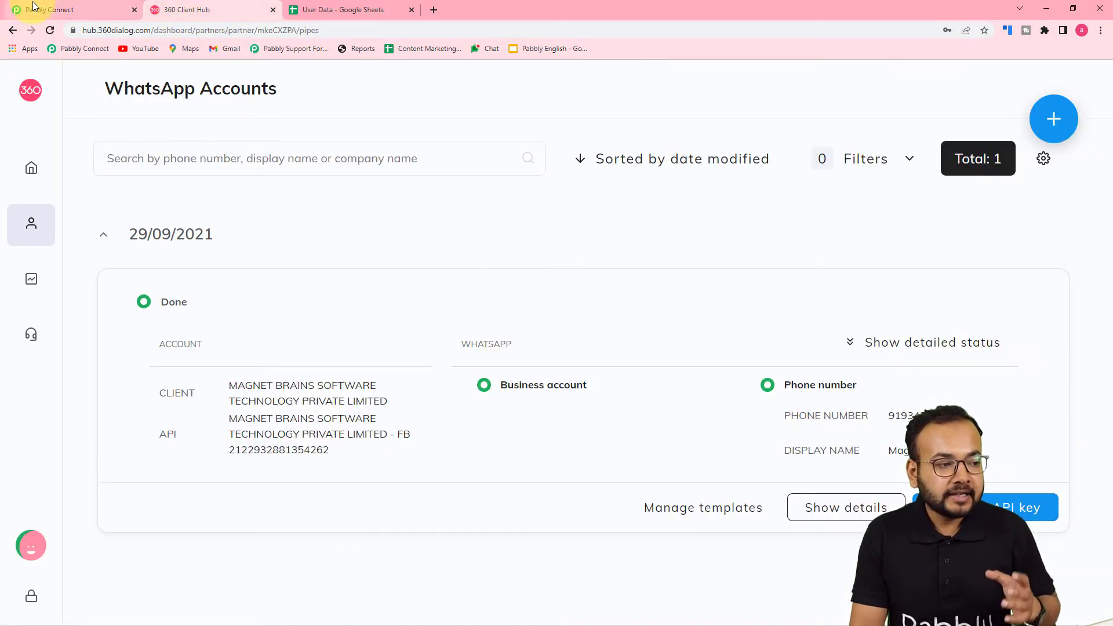
pyautogui.click(50, 9)
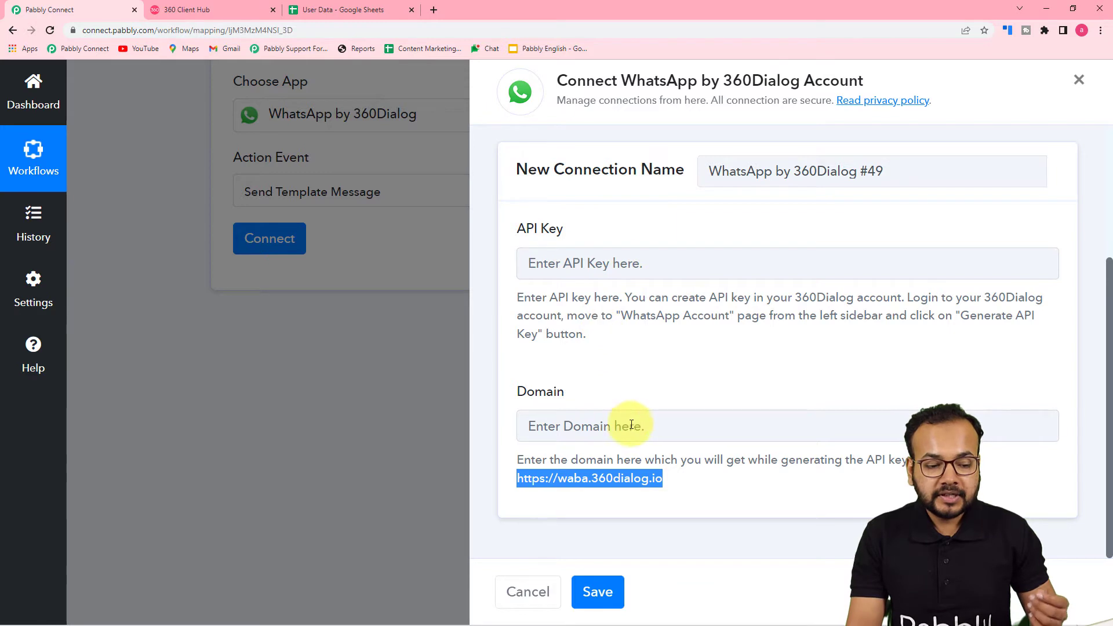
# - Connect the WhatsApp by 360Dialog action using the existing connection "Final Whatsapp Connection" and save it
pyautogui.scroll(4, 638, 409)
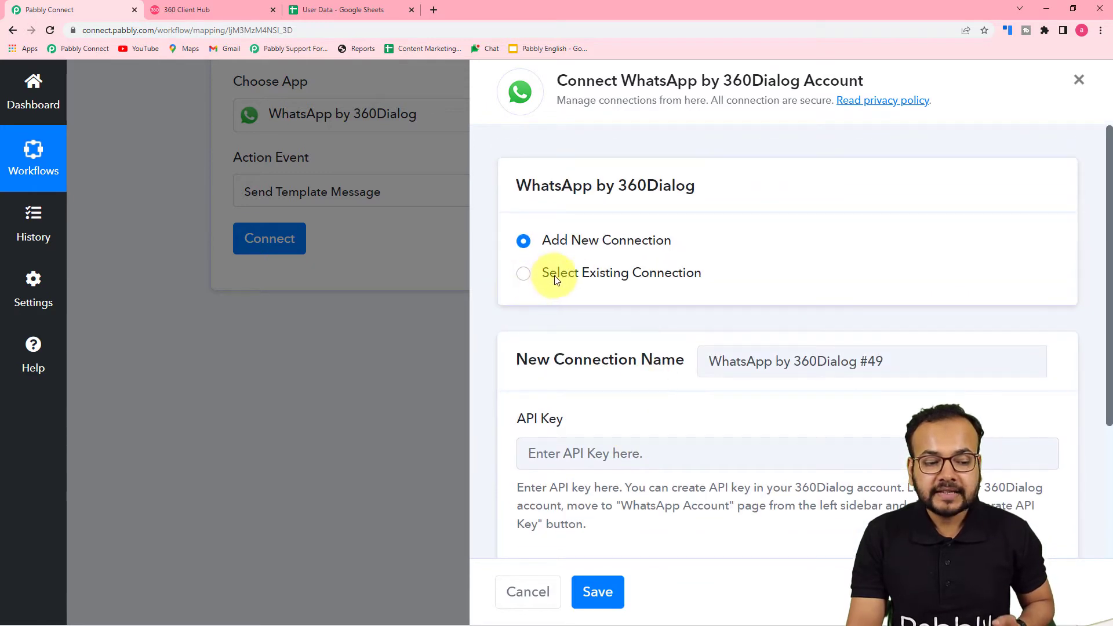
pyautogui.click(524, 273)
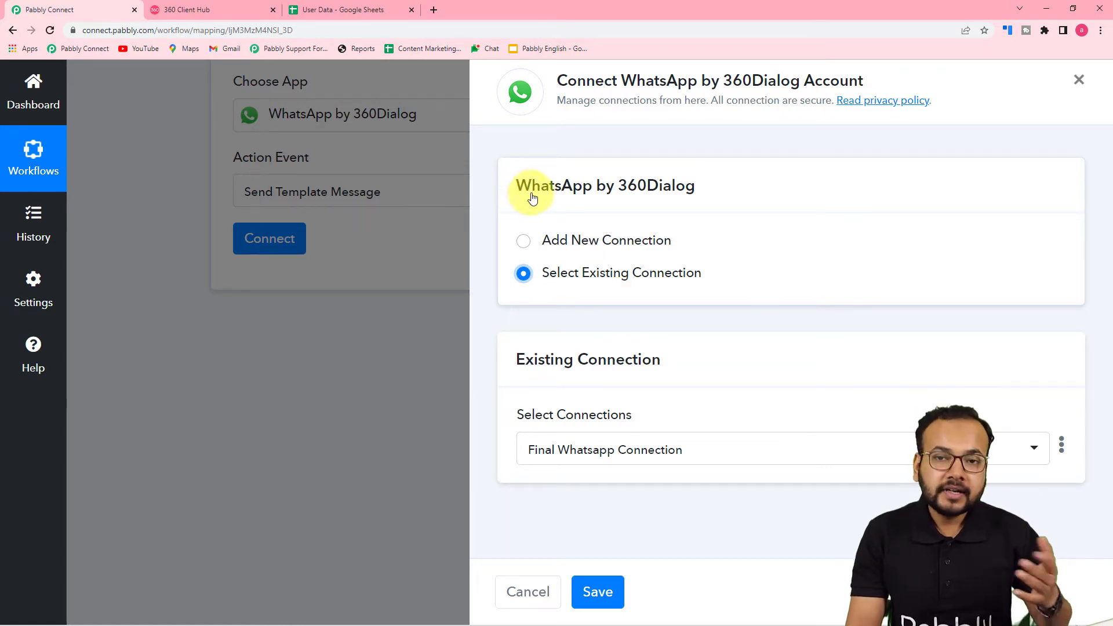
pyautogui.click(523, 241)
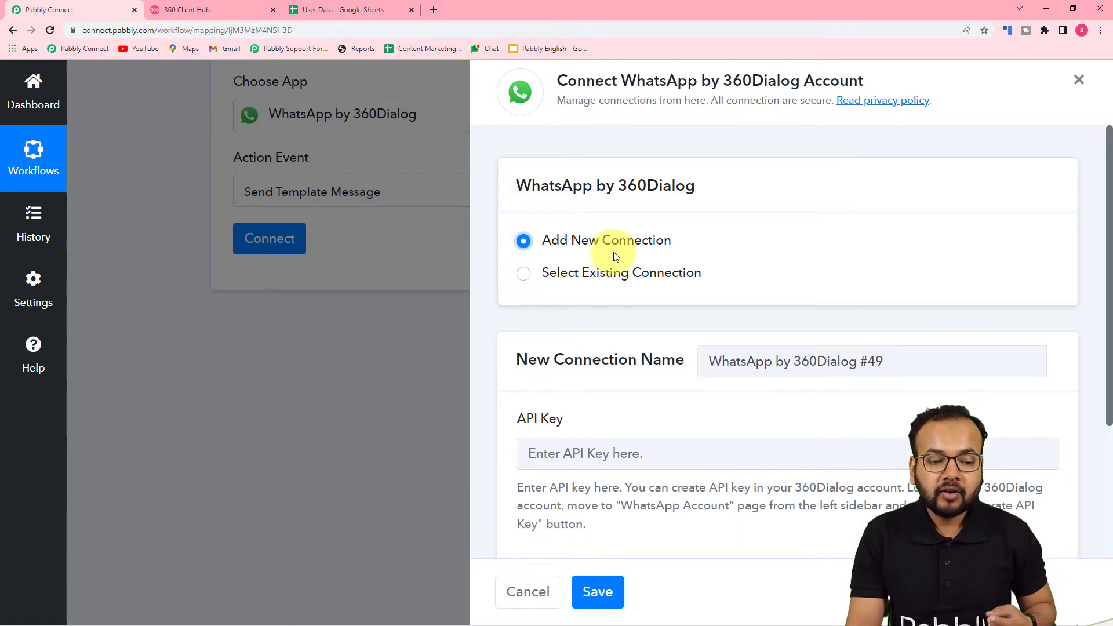
pyautogui.scroll(-3, 615, 282)
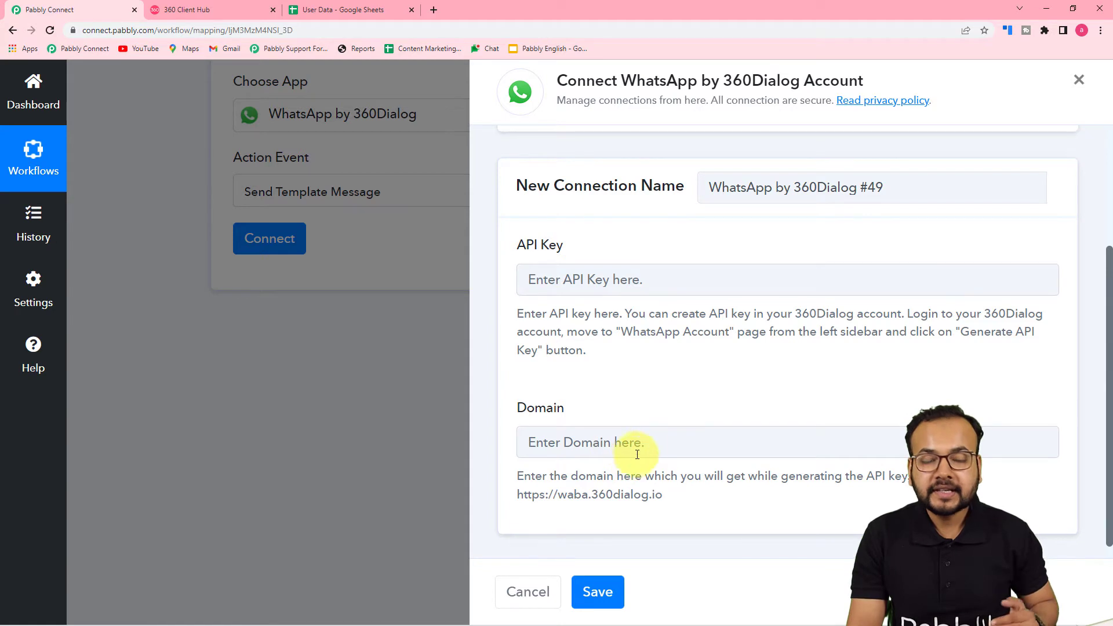
pyautogui.scroll(3, 634, 455)
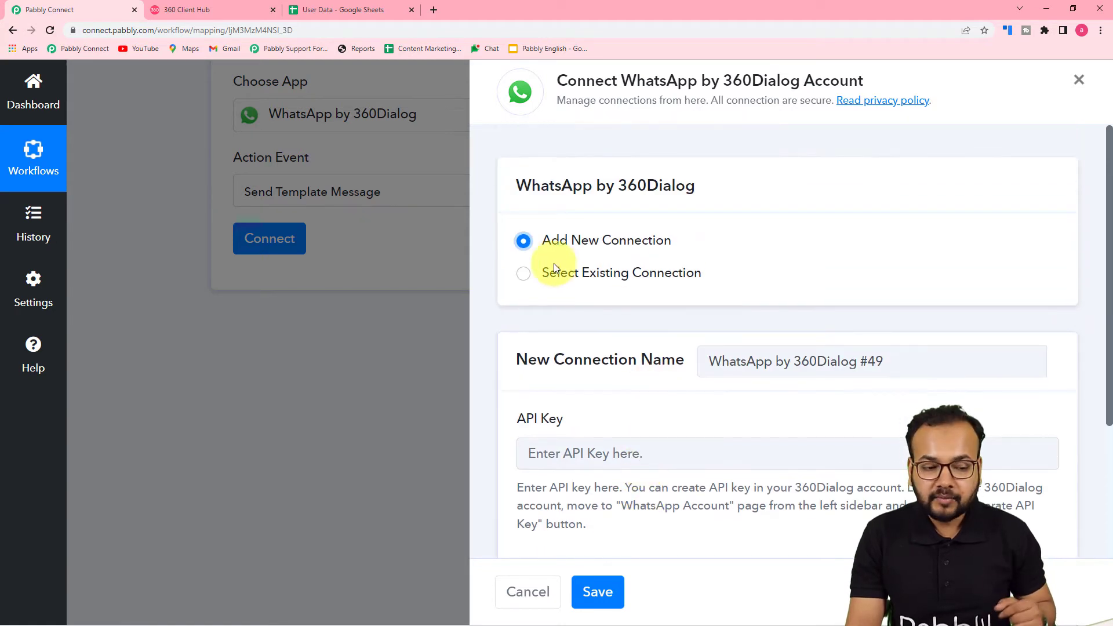
pyautogui.click(525, 276)
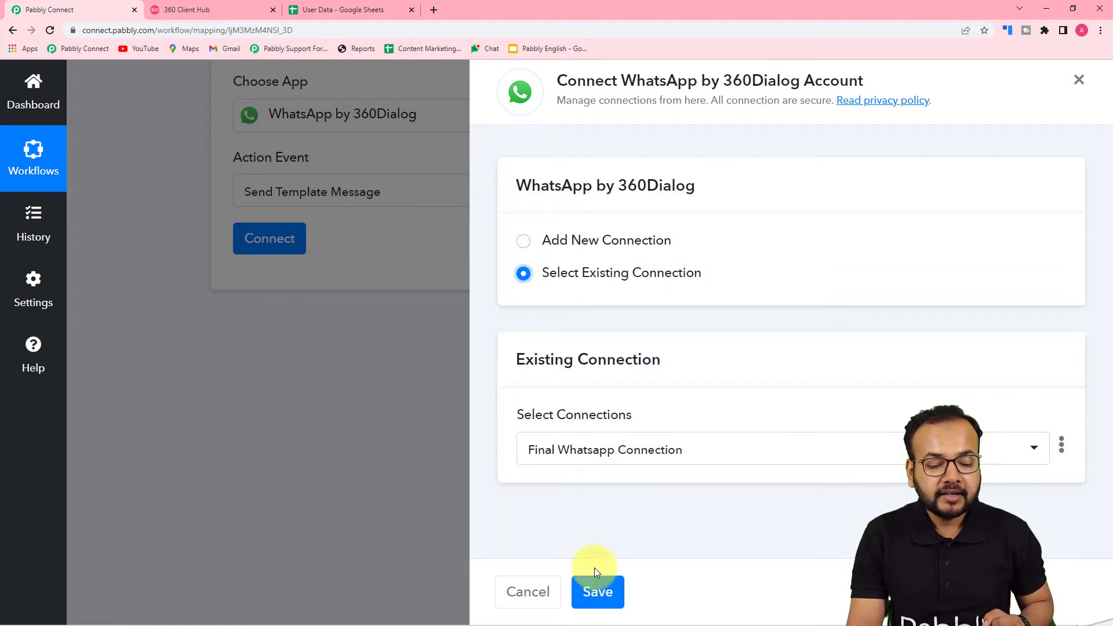
pyautogui.click(597, 591)
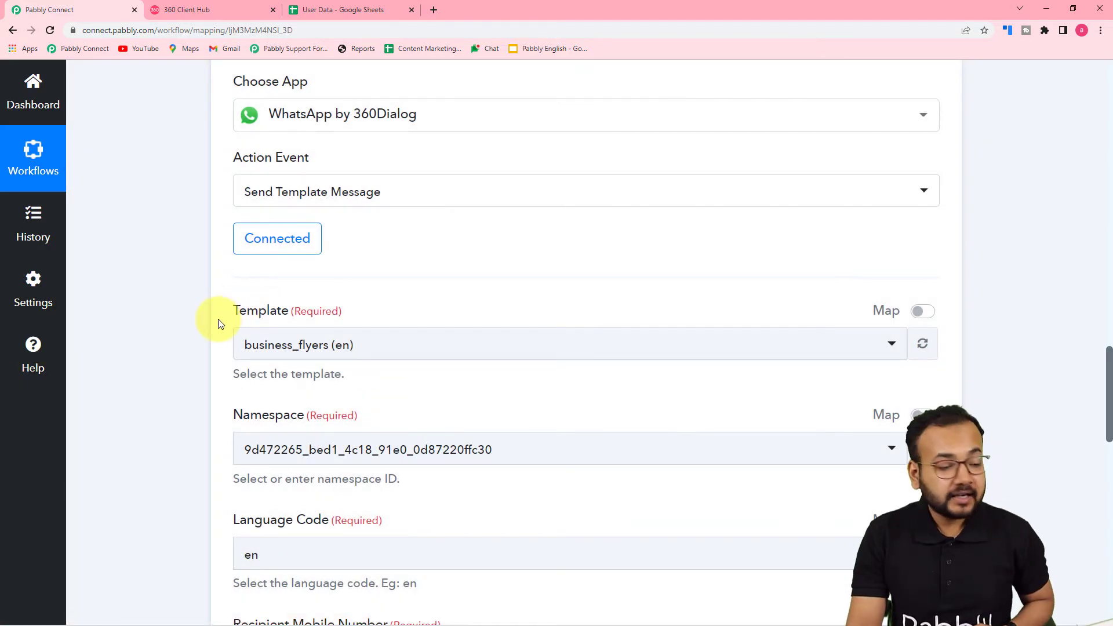
# - Review the action's template fields, then view the "appointment" template's preview in the 360 Client Hub and close it
pyautogui.scroll(-3, 219, 318)
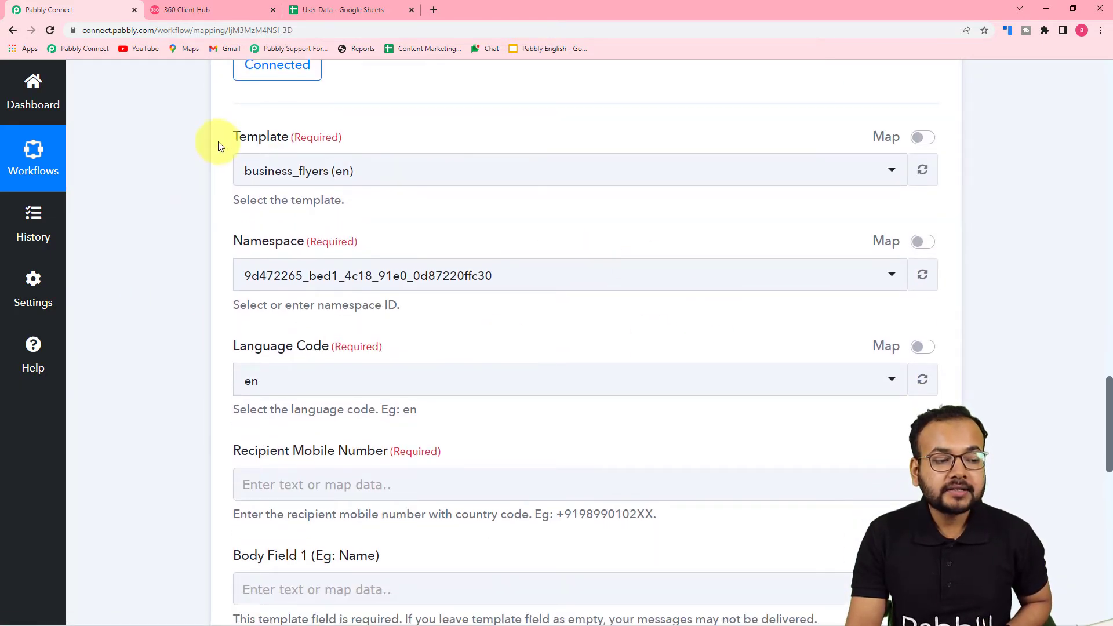
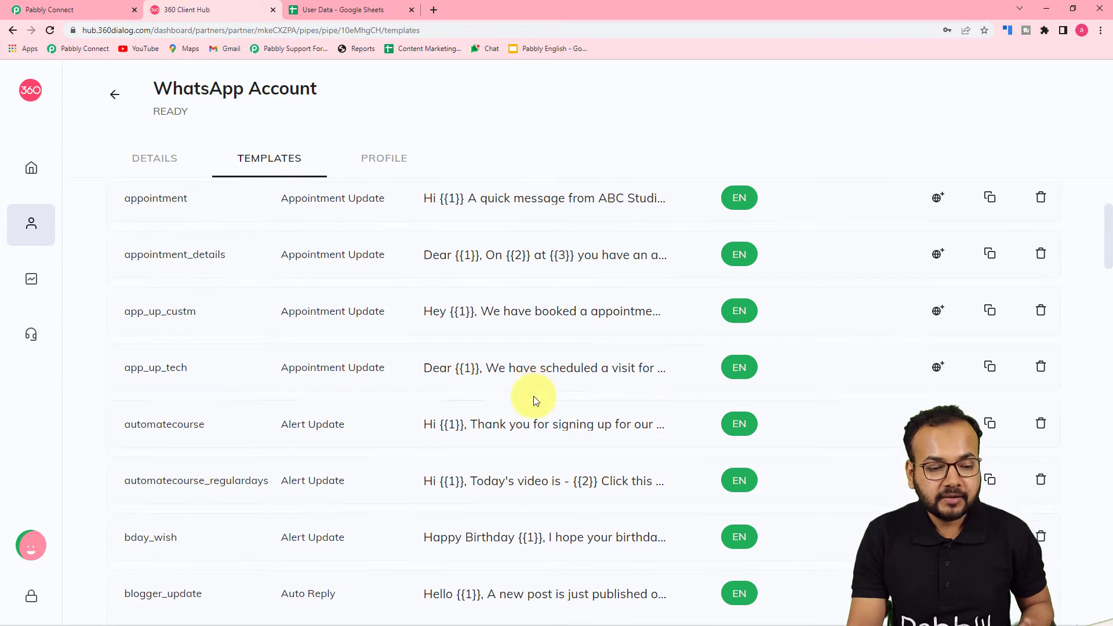
pyautogui.scroll(3, 535, 400)
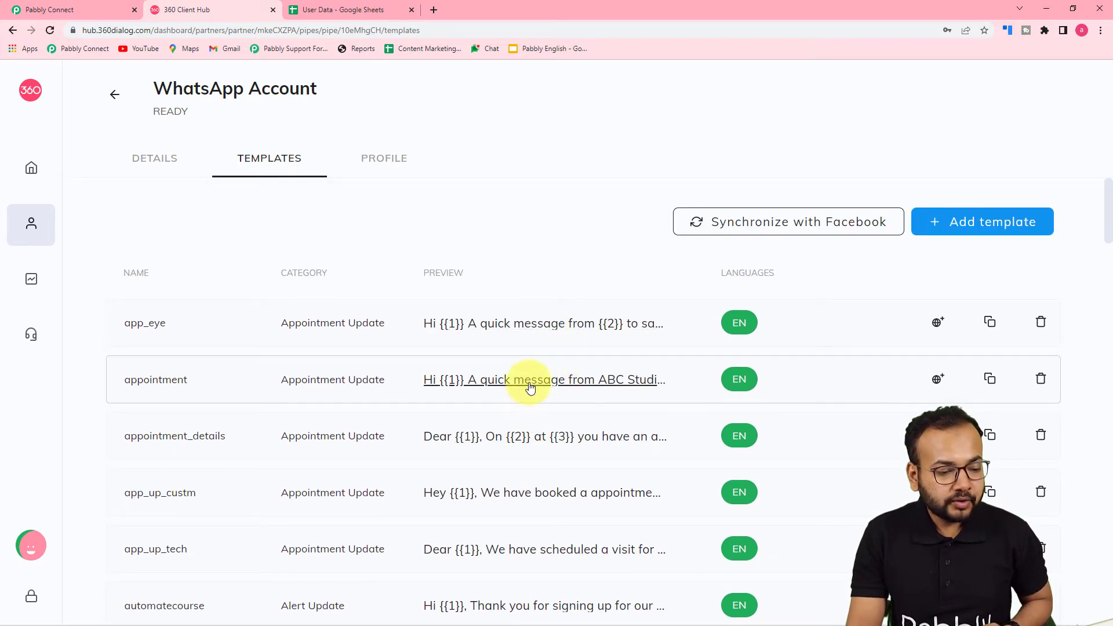
pyautogui.click(528, 382)
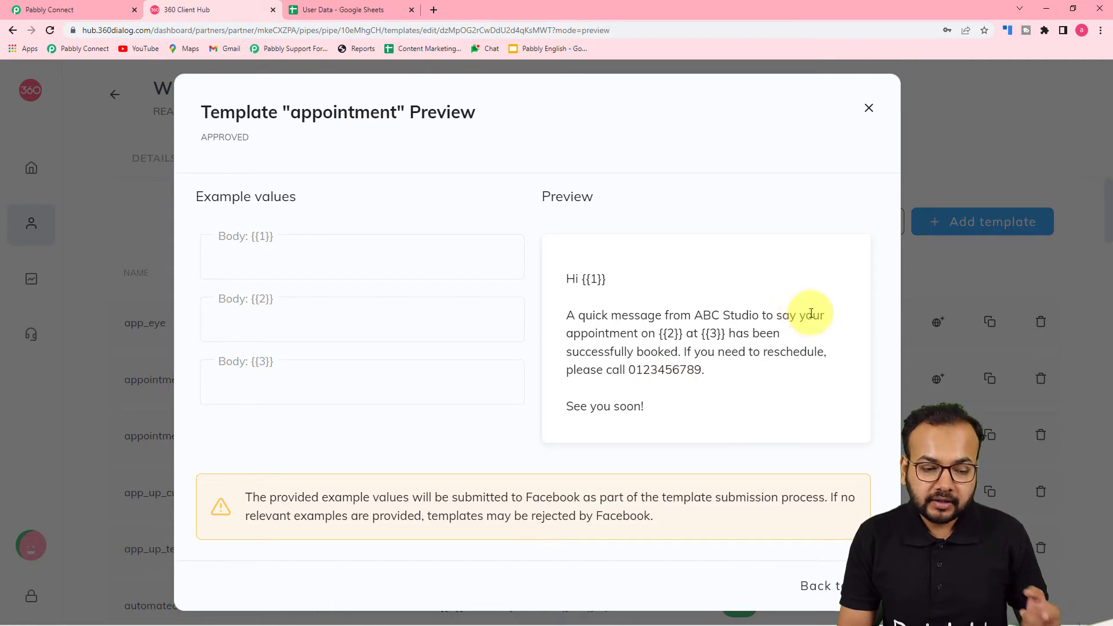
pyautogui.click(870, 112)
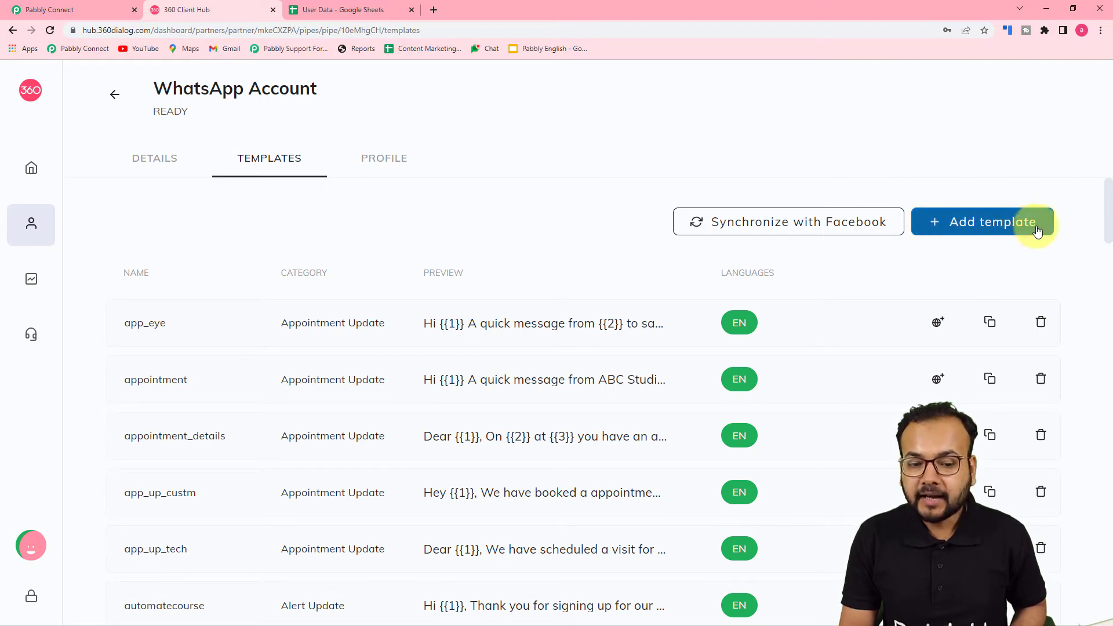
# - Start a new WhatsApp template in the 360 Client Hub and examine its name field and category options
pyautogui.click(986, 220)
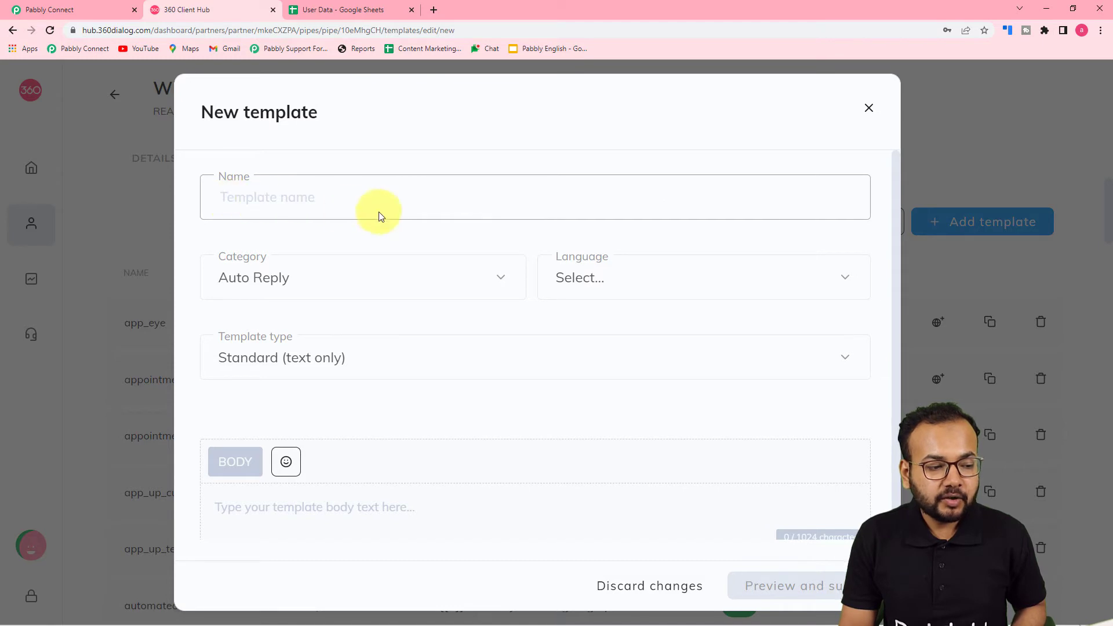
pyautogui.click(427, 202)
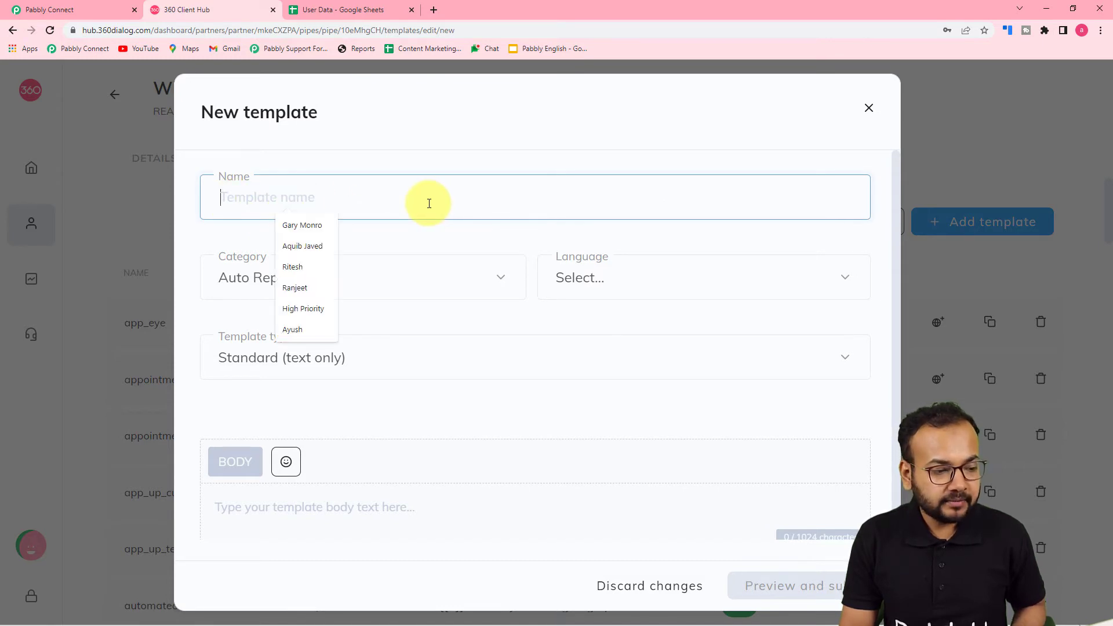
pyautogui.press('Escape')
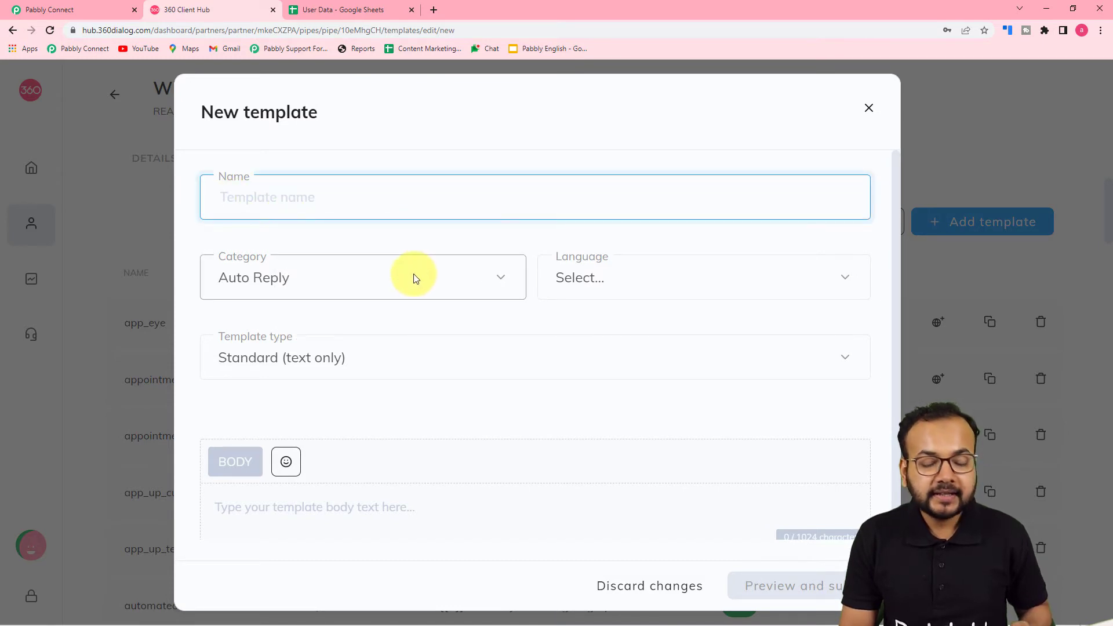
pyautogui.click(414, 275)
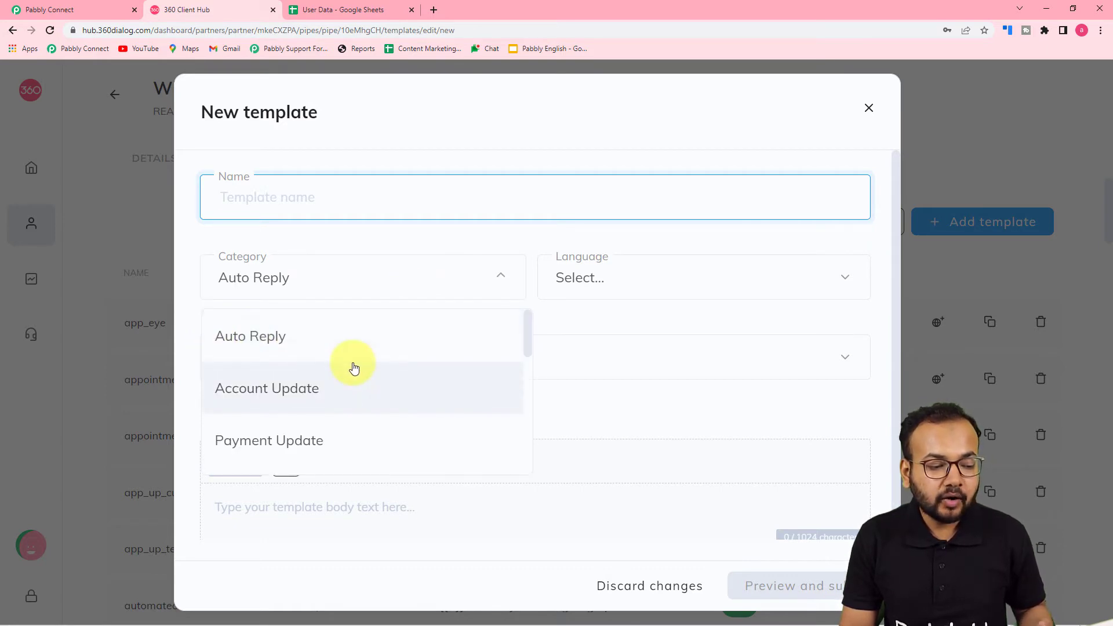
pyautogui.scroll(-1, 345, 370)
pyautogui.scroll(-2, 383, 359)
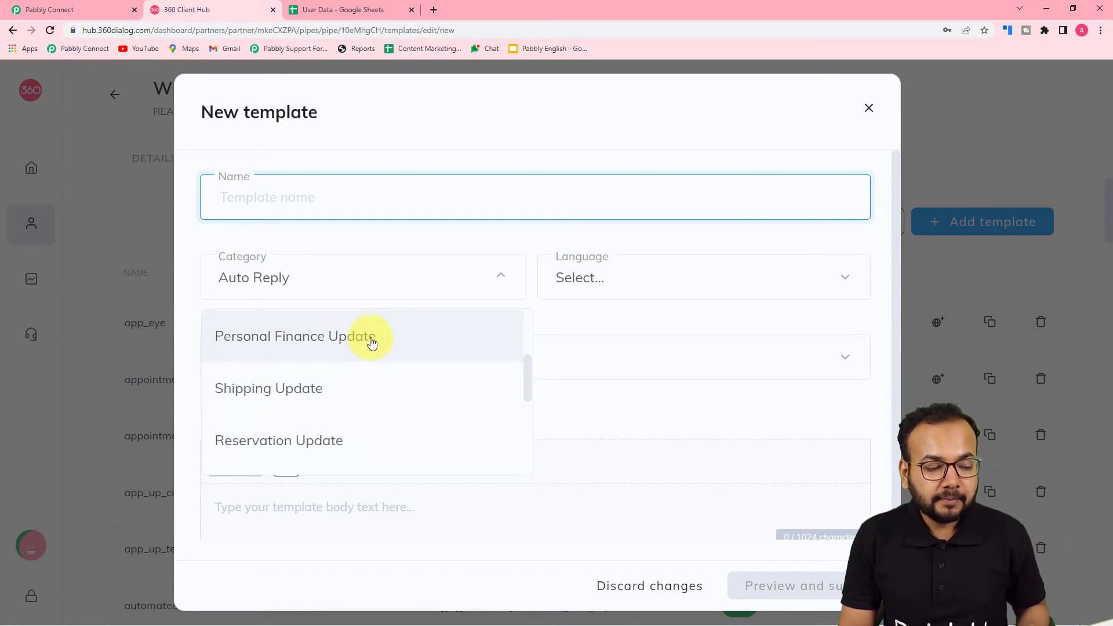
pyautogui.scroll(-2, 322, 377)
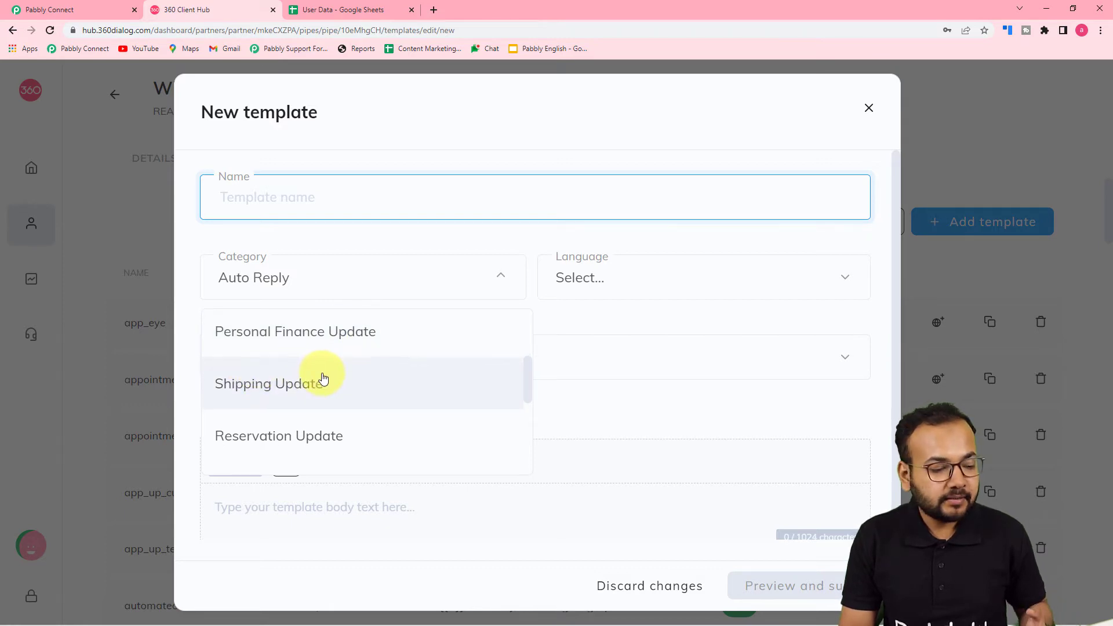
pyautogui.scroll(-2, 303, 415)
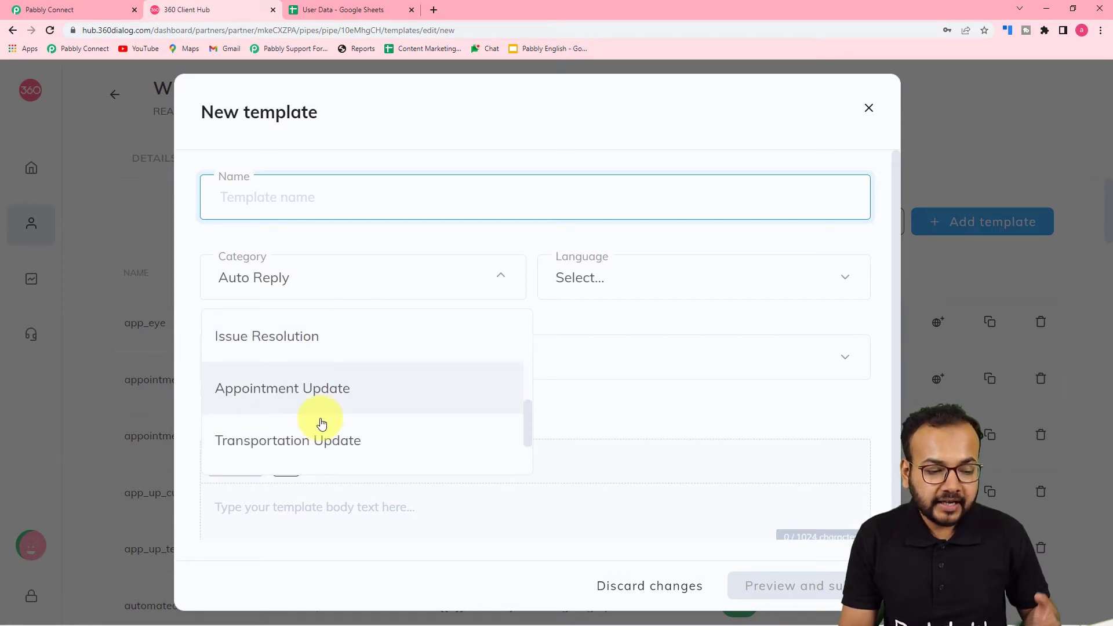
pyautogui.scroll(-1, 319, 423)
# - Examine the new template's language, template type and body fields, then close the form without creating a template
pyautogui.click(558, 249)
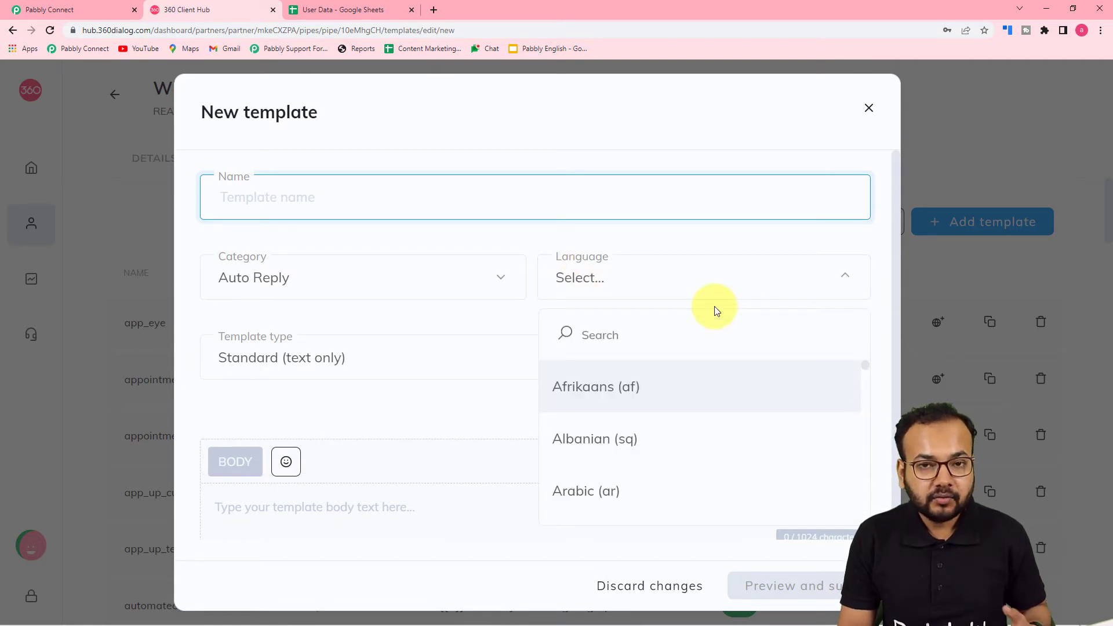
pyautogui.click(686, 237)
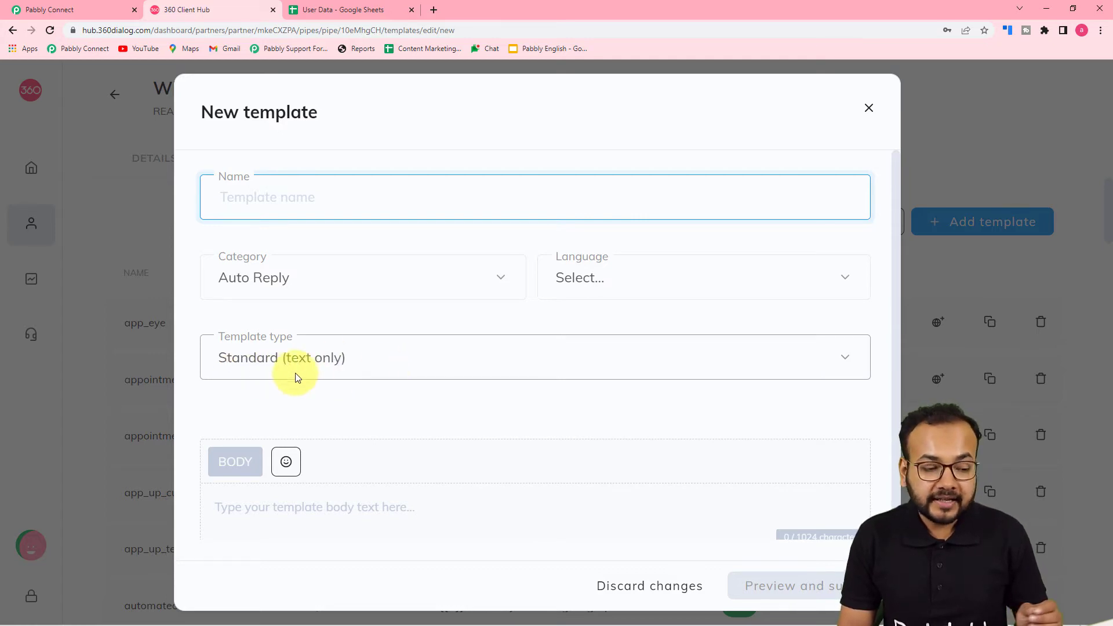
pyautogui.click(375, 364)
pyautogui.scroll(-1, 290, 401)
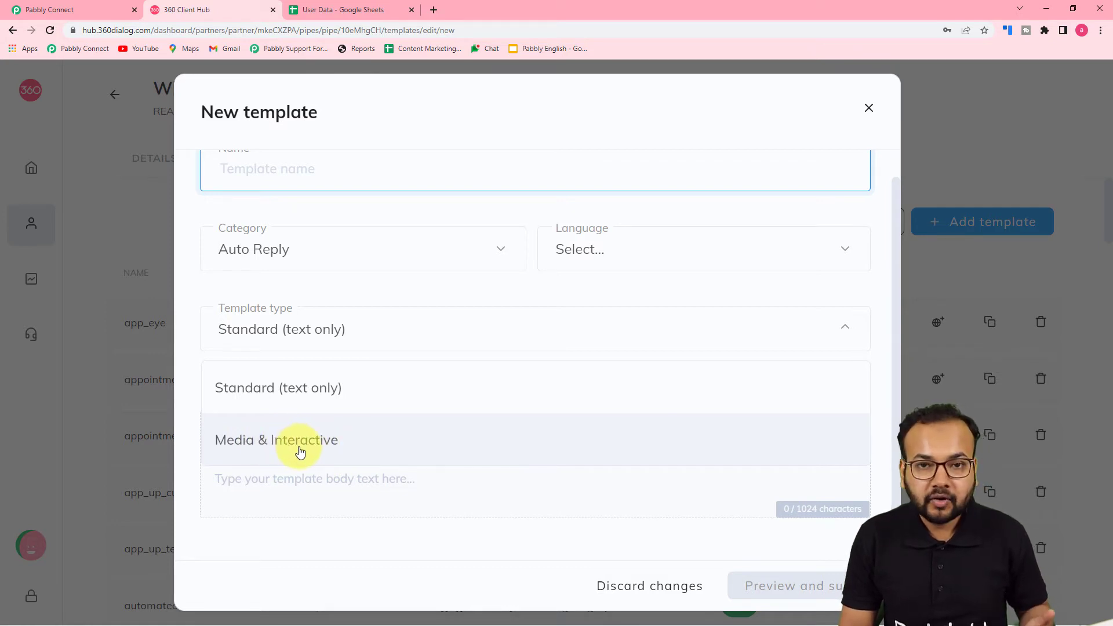
pyautogui.click(311, 287)
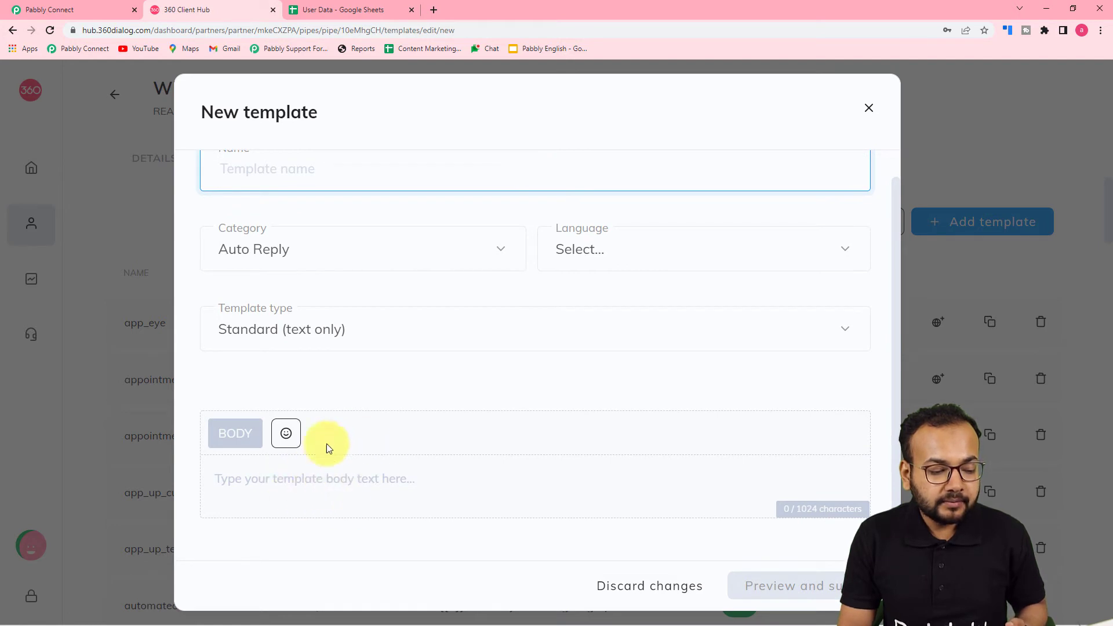
pyautogui.click(403, 479)
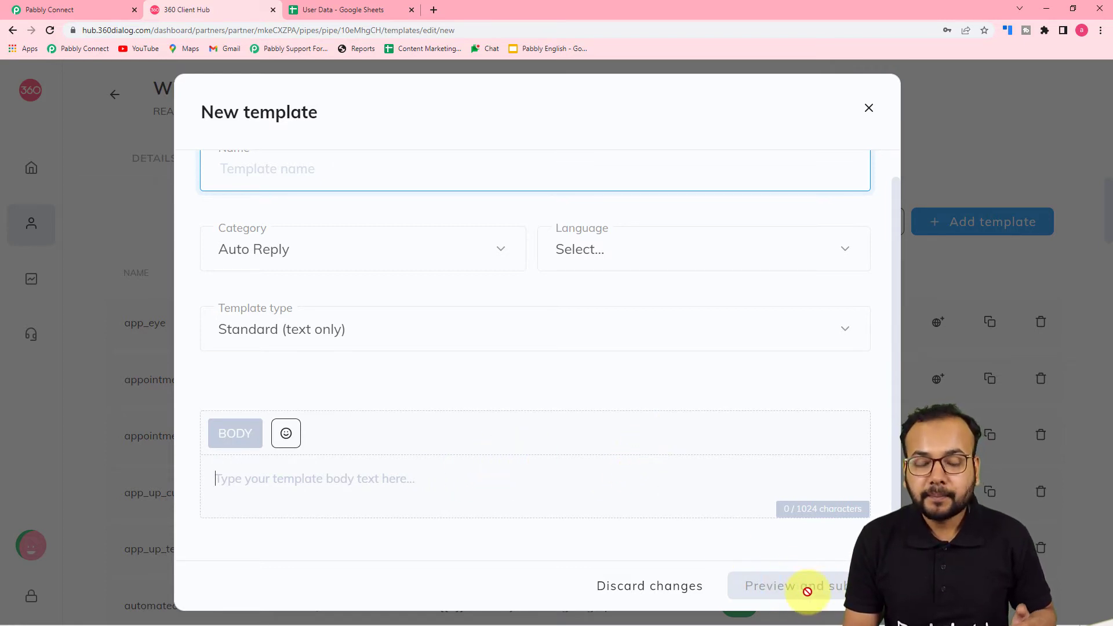
pyautogui.click(868, 110)
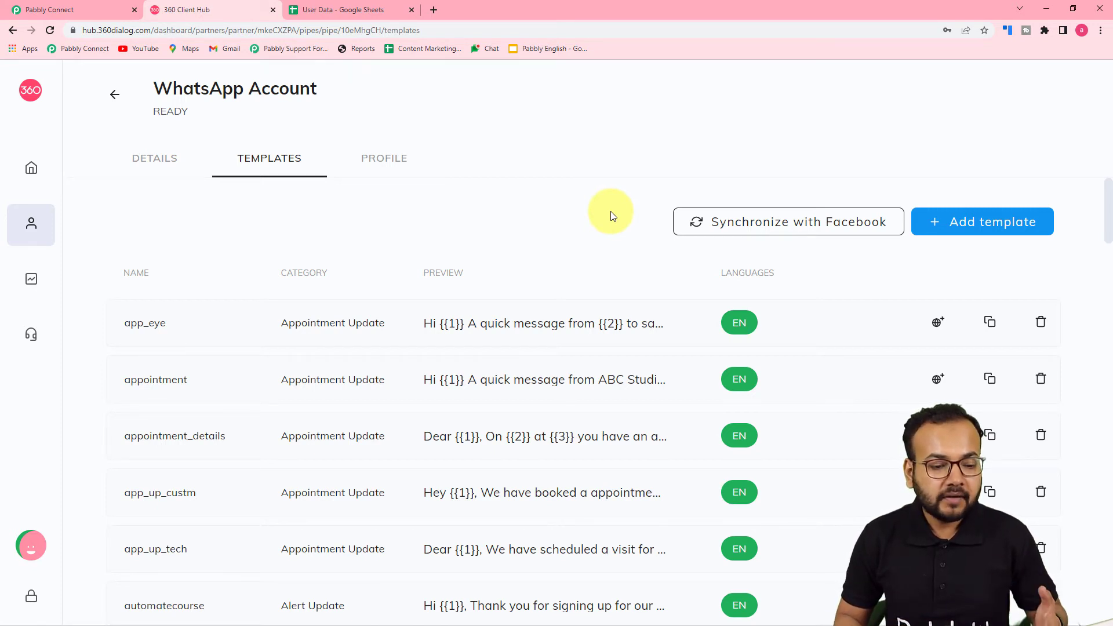
# - Preview the "appointment_details" template from the template list, check the action's fields in Pabbly Connect, and return to the preview
pyautogui.scroll(-2, 611, 211)
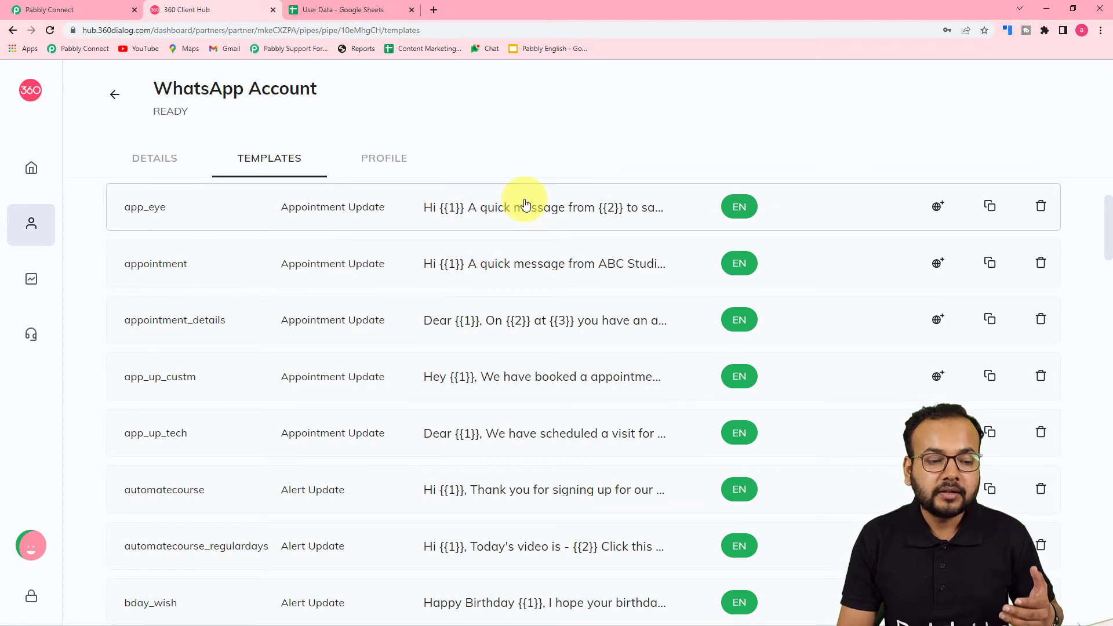
pyautogui.scroll(2, 525, 204)
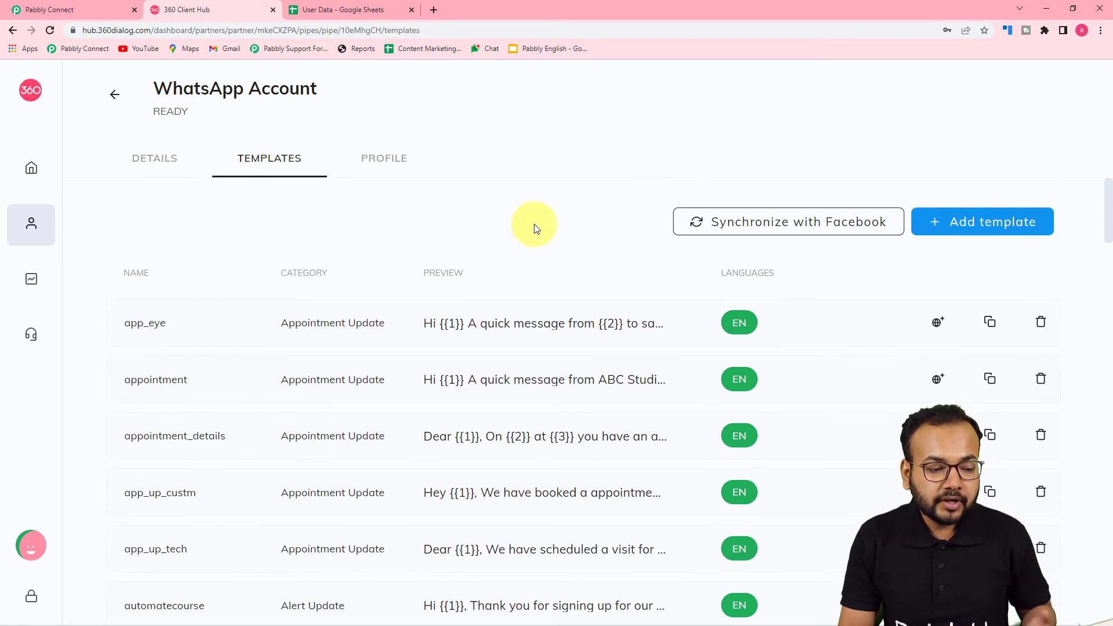
pyautogui.scroll(-2, 534, 229)
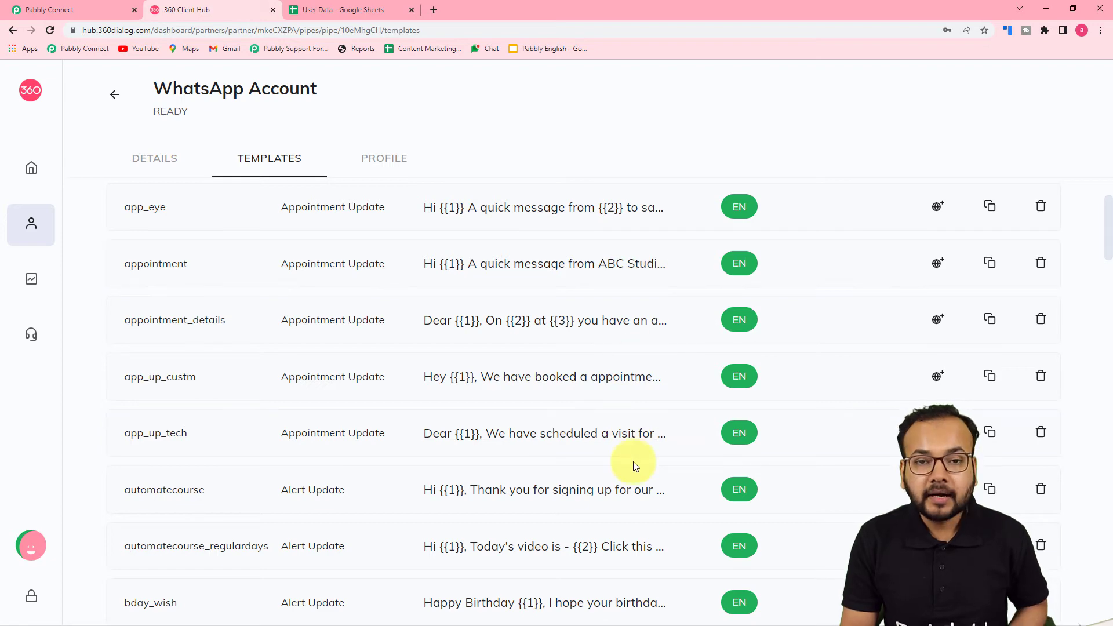
pyautogui.scroll(-2, 610, 284)
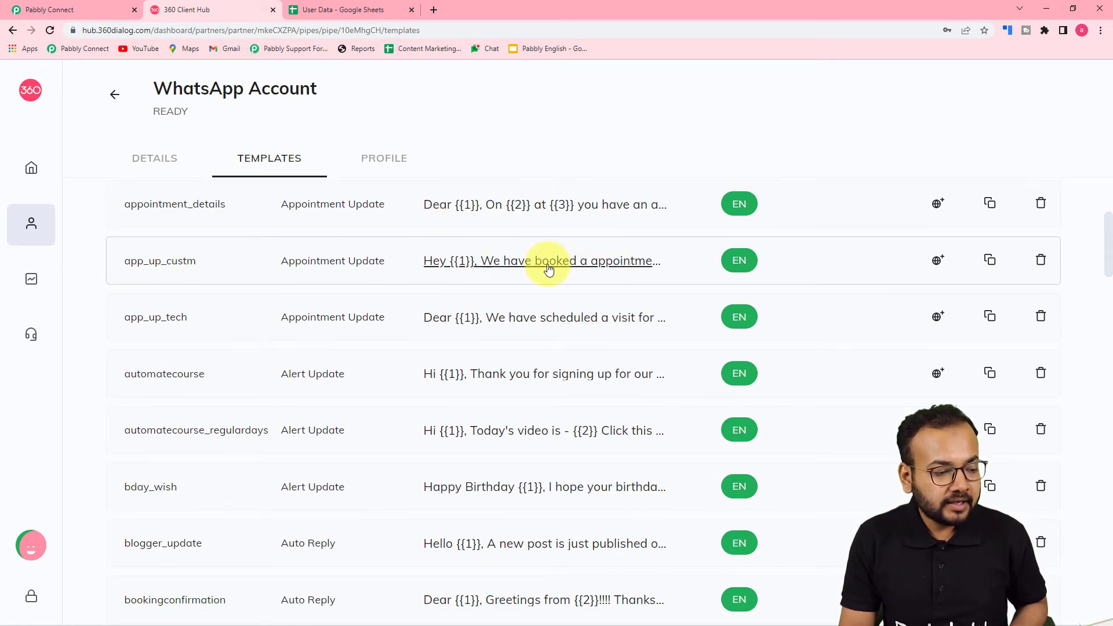
pyautogui.click(549, 209)
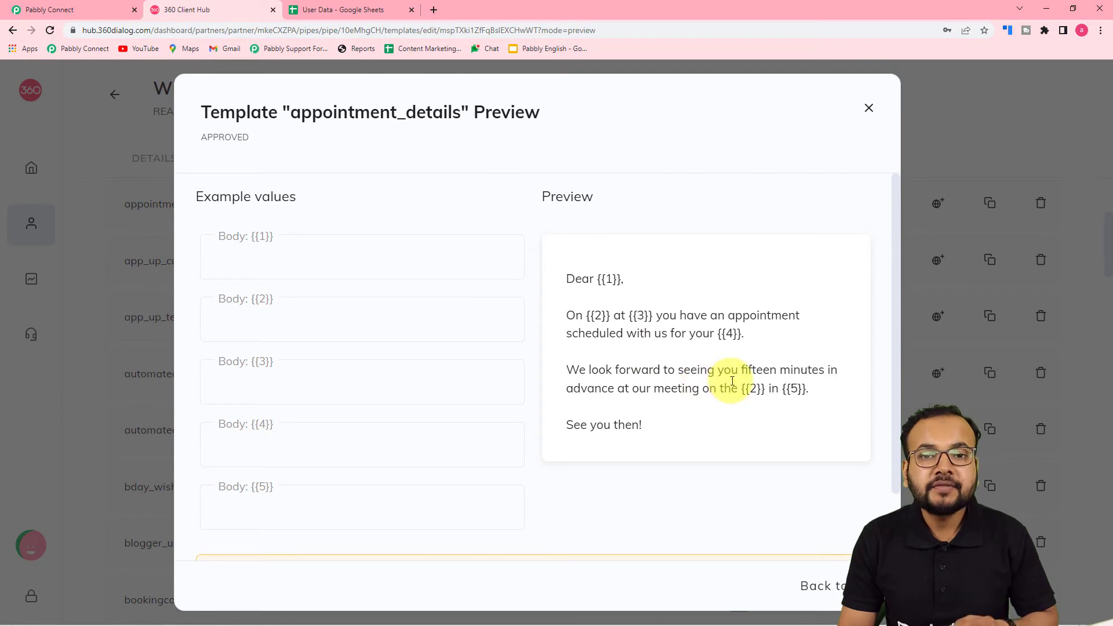
pyautogui.click(69, 11)
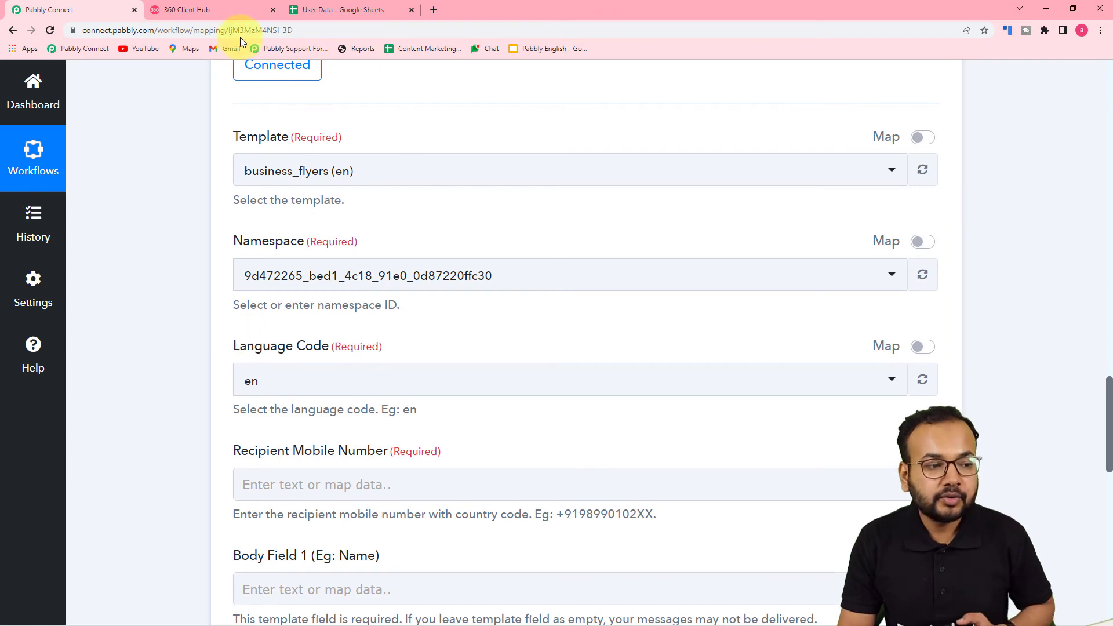
pyautogui.click(214, 10)
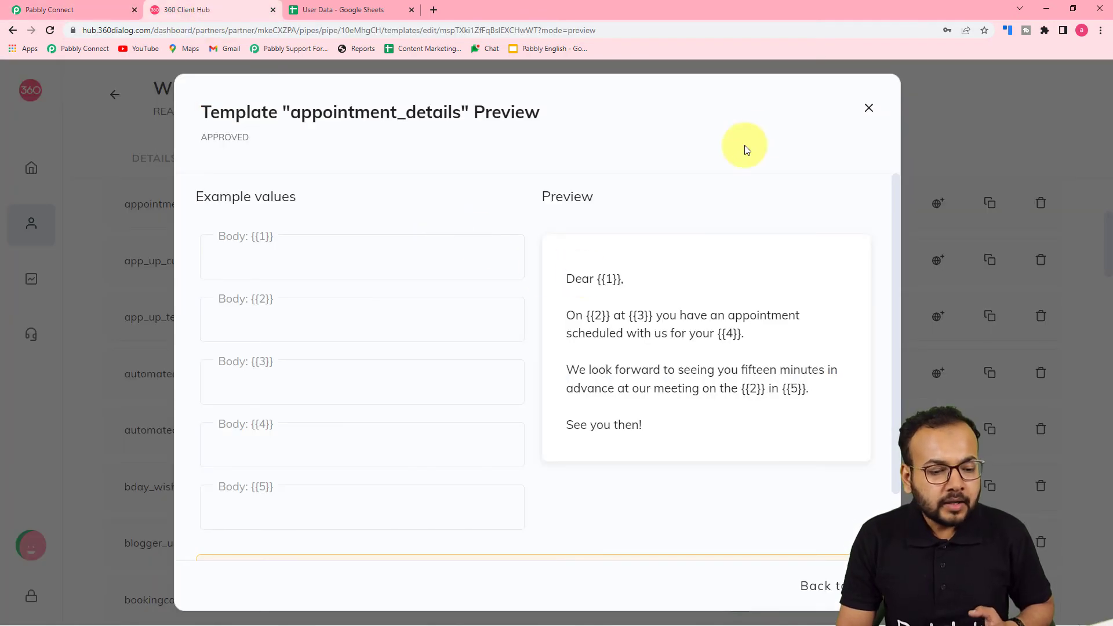
# - Close the "appointment_details" preview and view the "bday_wish" template's preview down to the end of its message
pyautogui.click(868, 110)
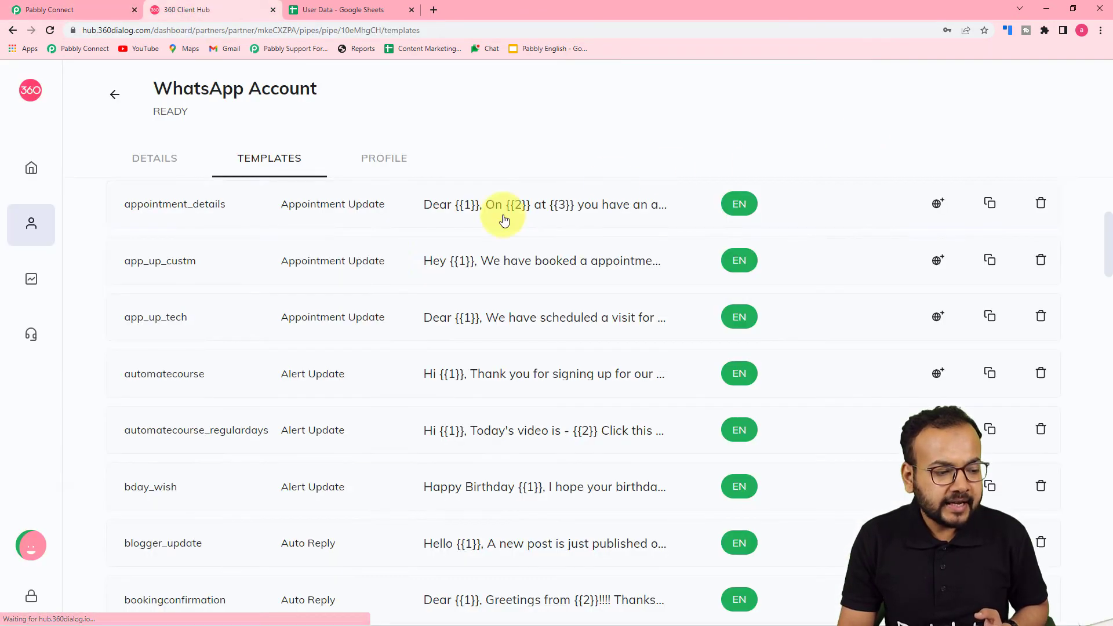
pyautogui.click(79, 10)
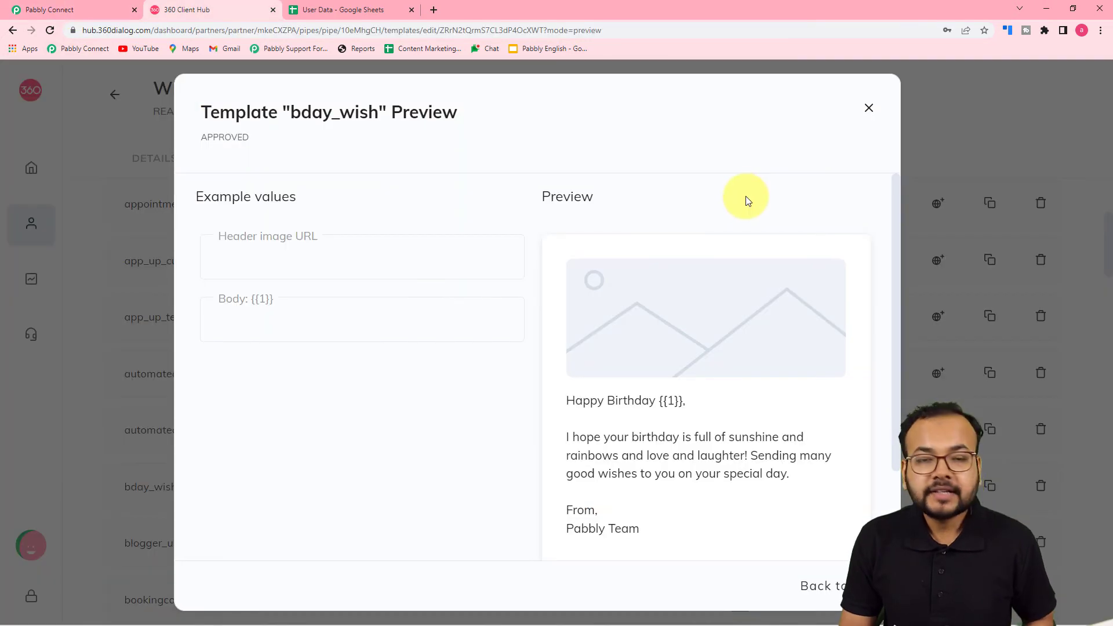
pyautogui.scroll(-2, 686, 186)
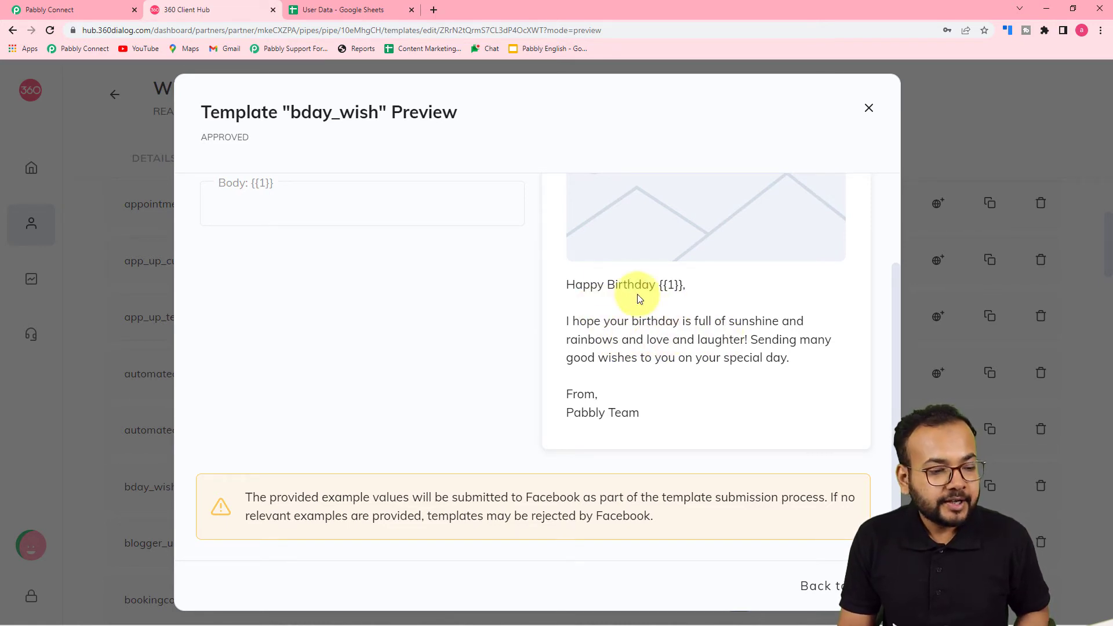
# - In Pabbly Connect, search the template choices for "bda" and set the WhatsApp action's template to bday_wish (en)
pyautogui.click(92, 7)
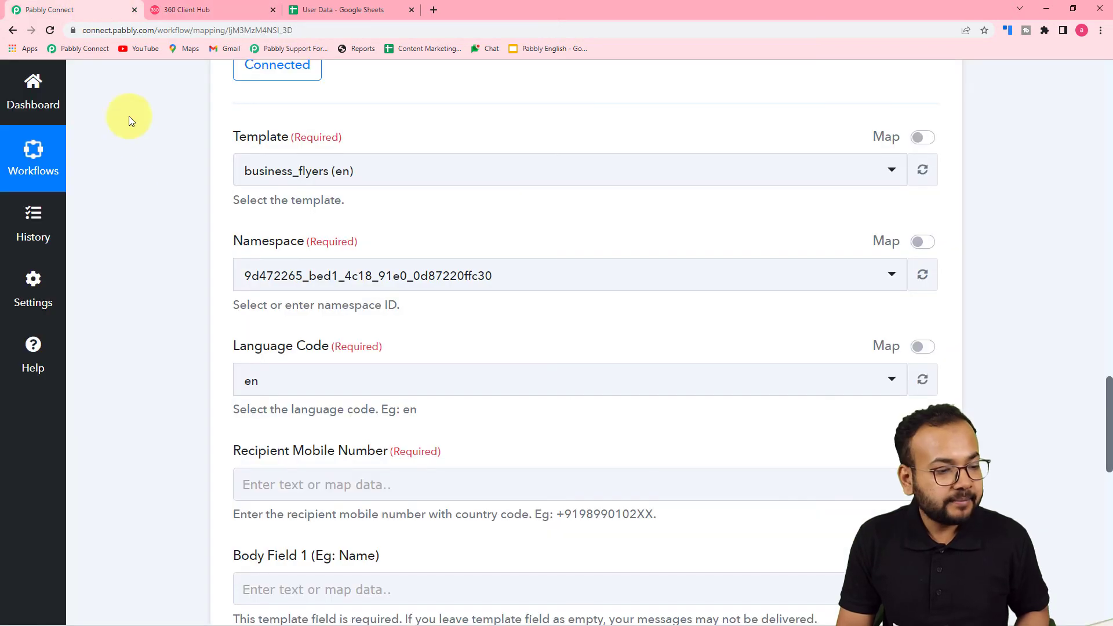
pyautogui.click(404, 181)
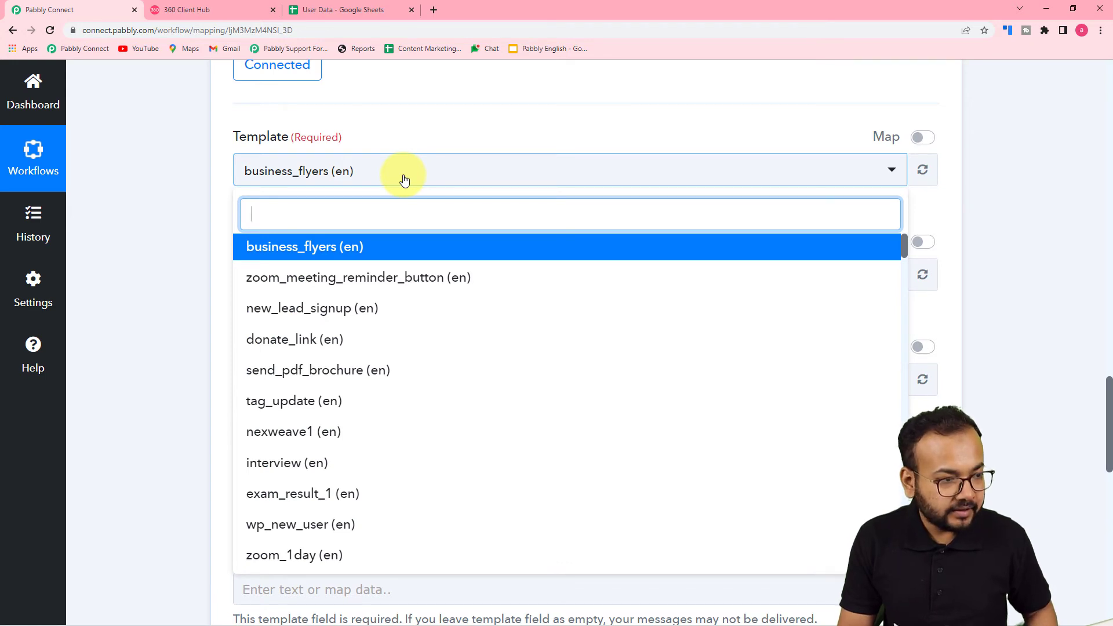
pyautogui.write('bi')
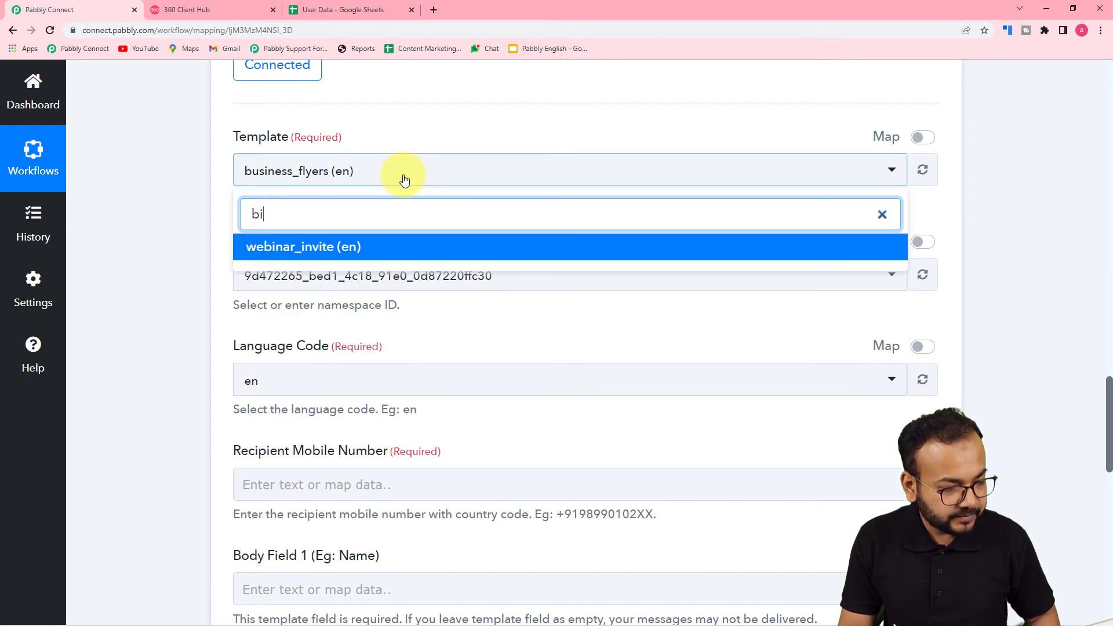
pyautogui.click(243, 11)
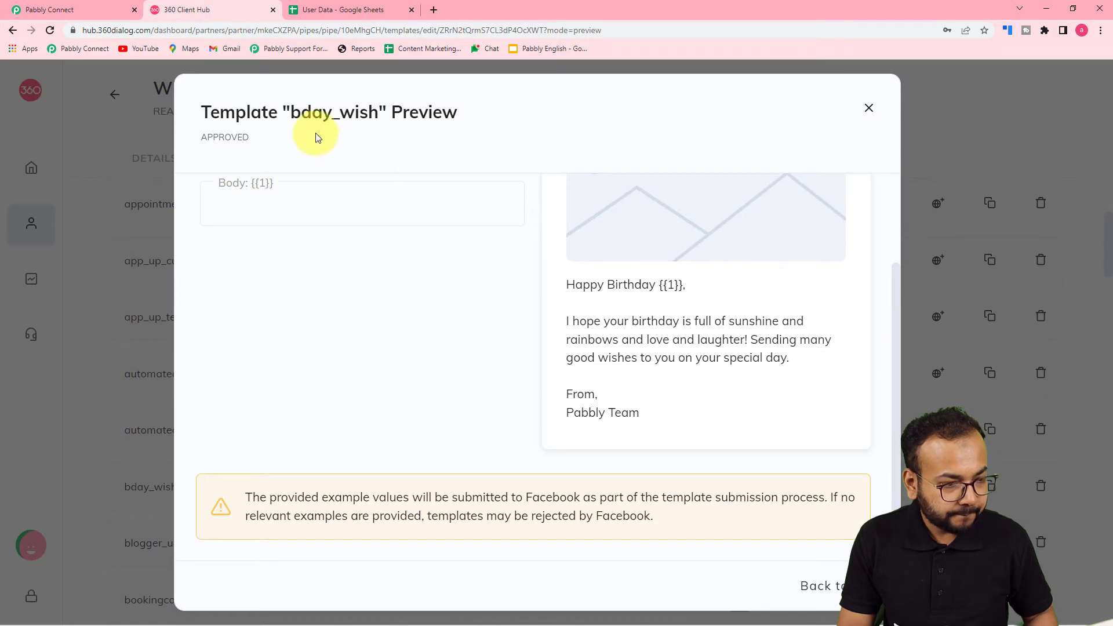
pyautogui.click(91, 11)
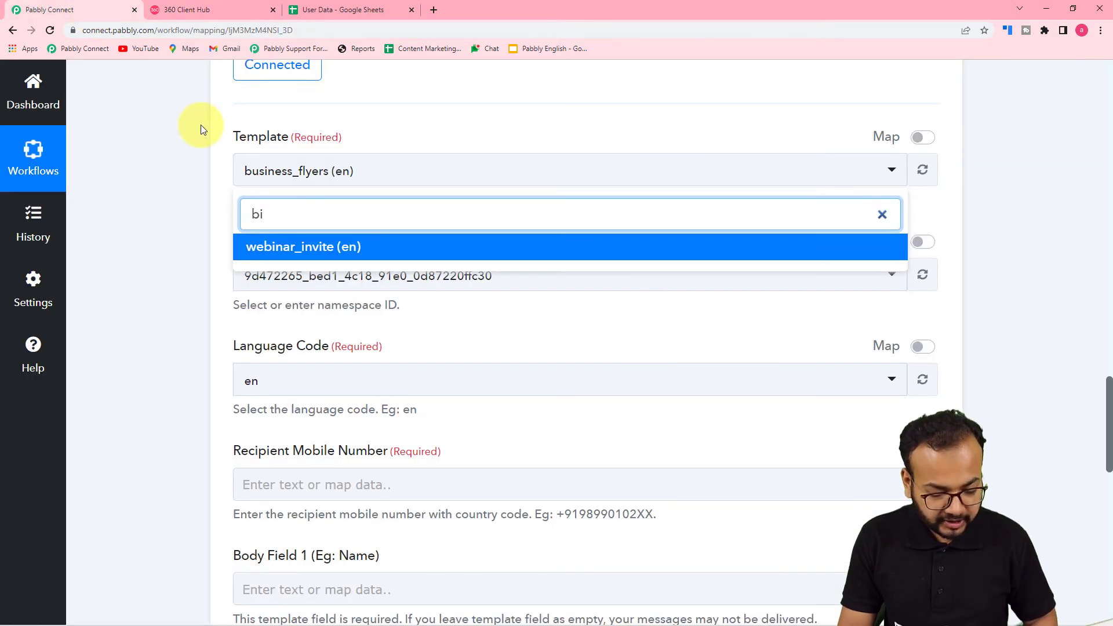
pyautogui.press('BackSpace')
pyautogui.write('da')
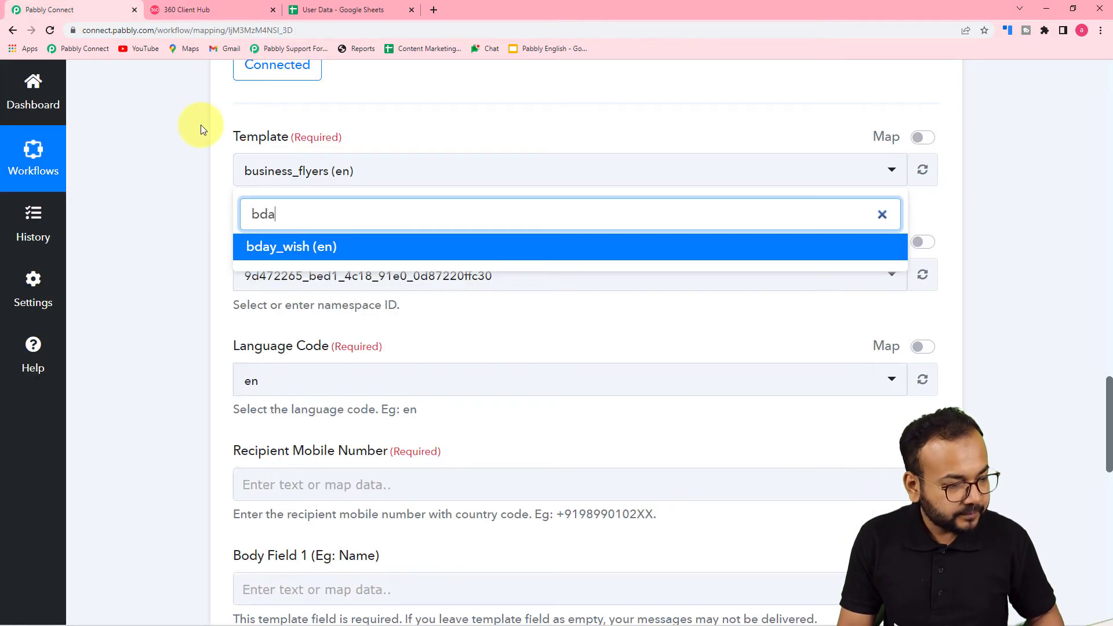
pyautogui.click(316, 248)
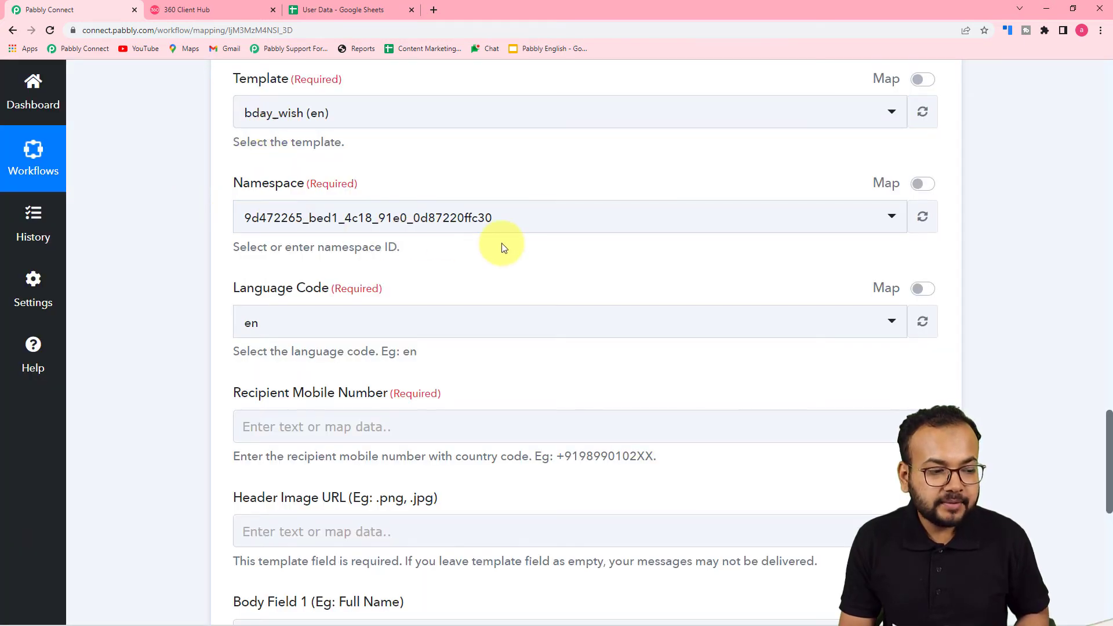
# - Compare the "bday_wish" preview with the action's recipient number, header image URL and body fields
pyautogui.scroll(-1, 589, 255)
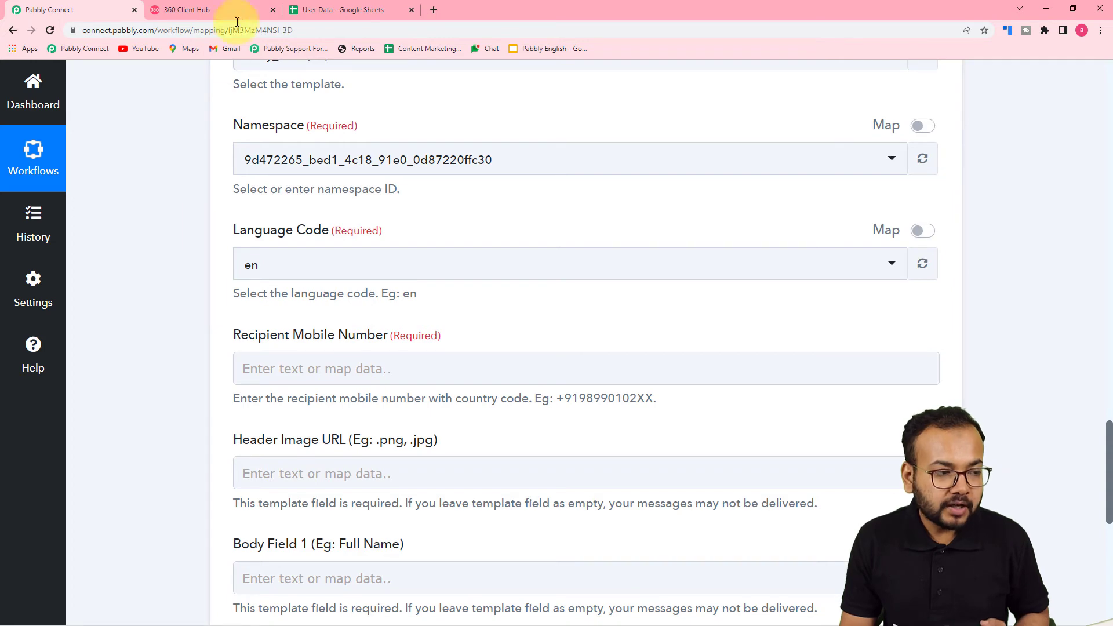
pyautogui.click(214, 7)
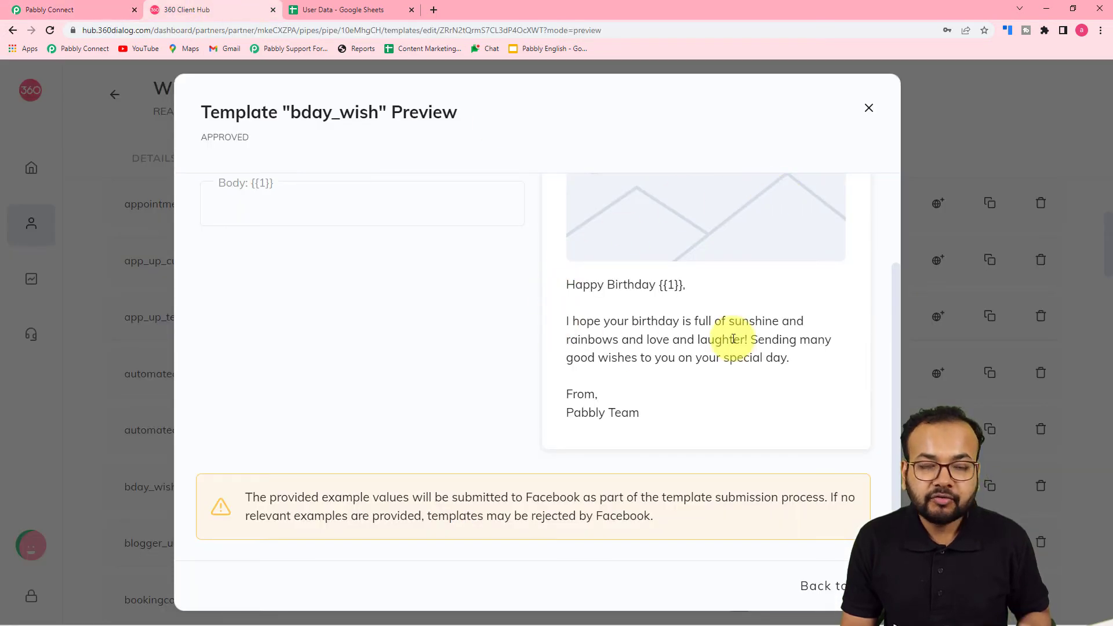
pyautogui.click(48, 9)
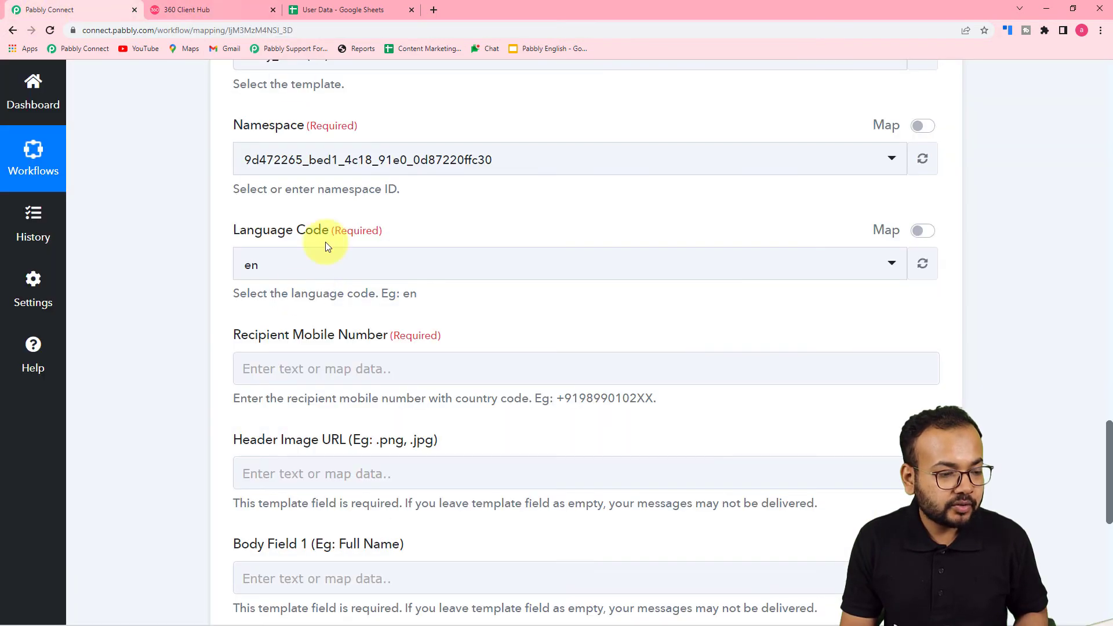
pyautogui.scroll(-2, 336, 283)
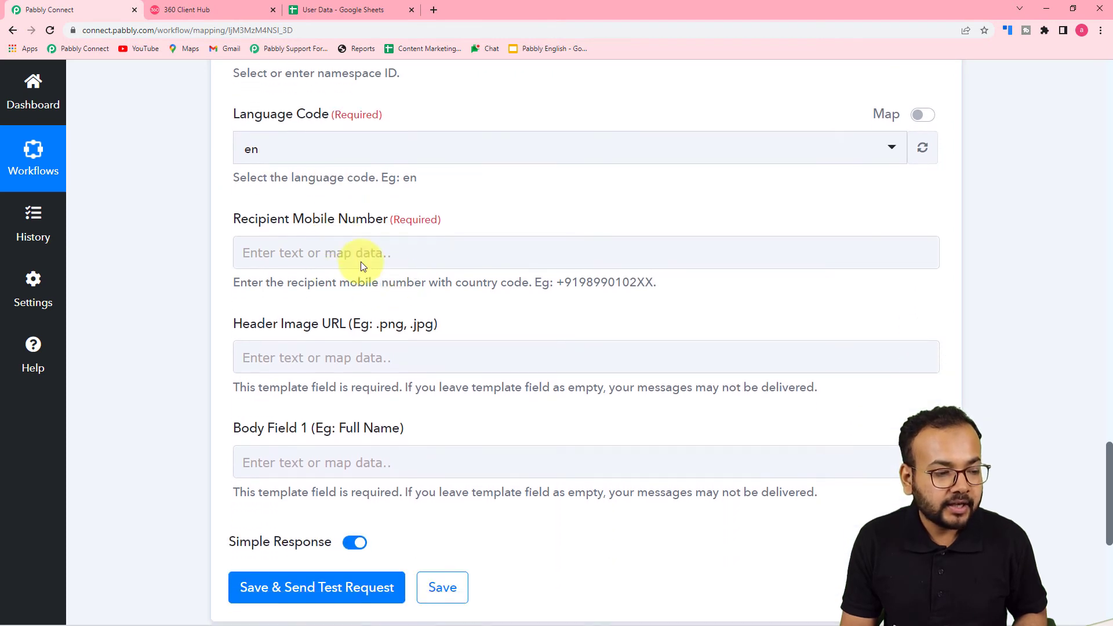
pyautogui.scroll(-1, 217, 235)
pyautogui.click(262, 184)
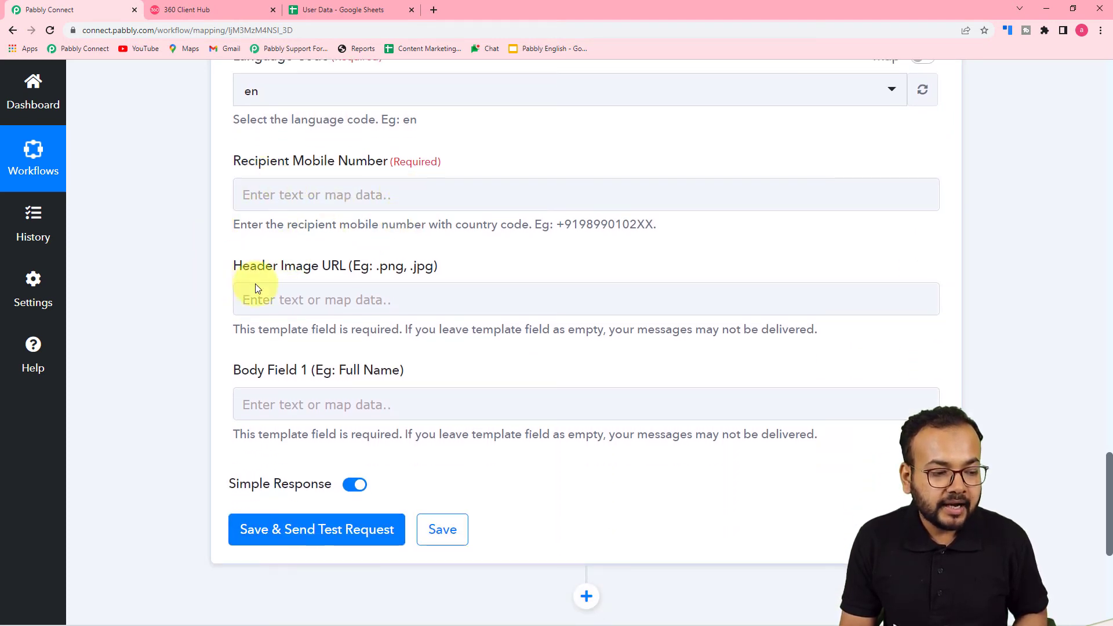
pyautogui.click(357, 289)
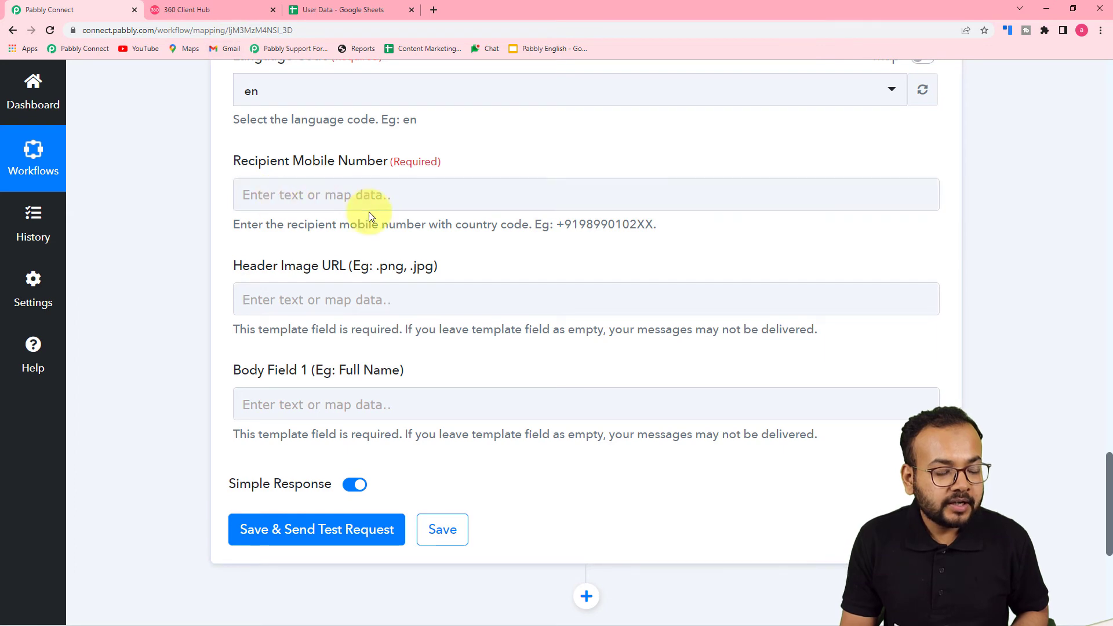
# - Review the row data captured in the Google Sheets trigger response, and return to the action's recipient field
pyautogui.scroll(7, 249, 246)
pyautogui.scroll(10, 164, 258)
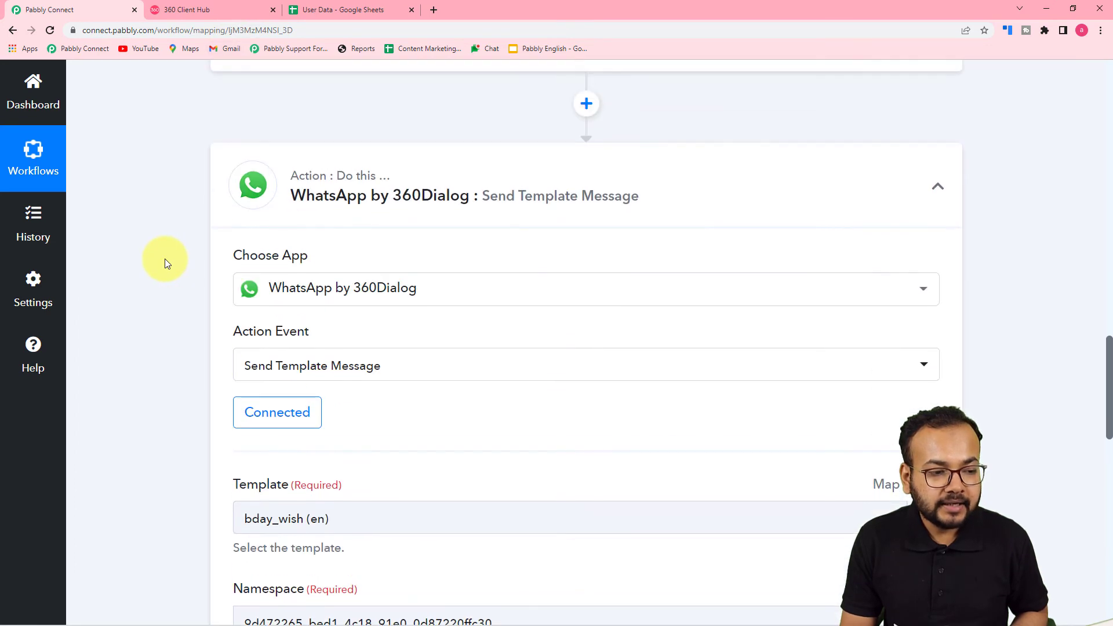
pyautogui.scroll(4, 165, 258)
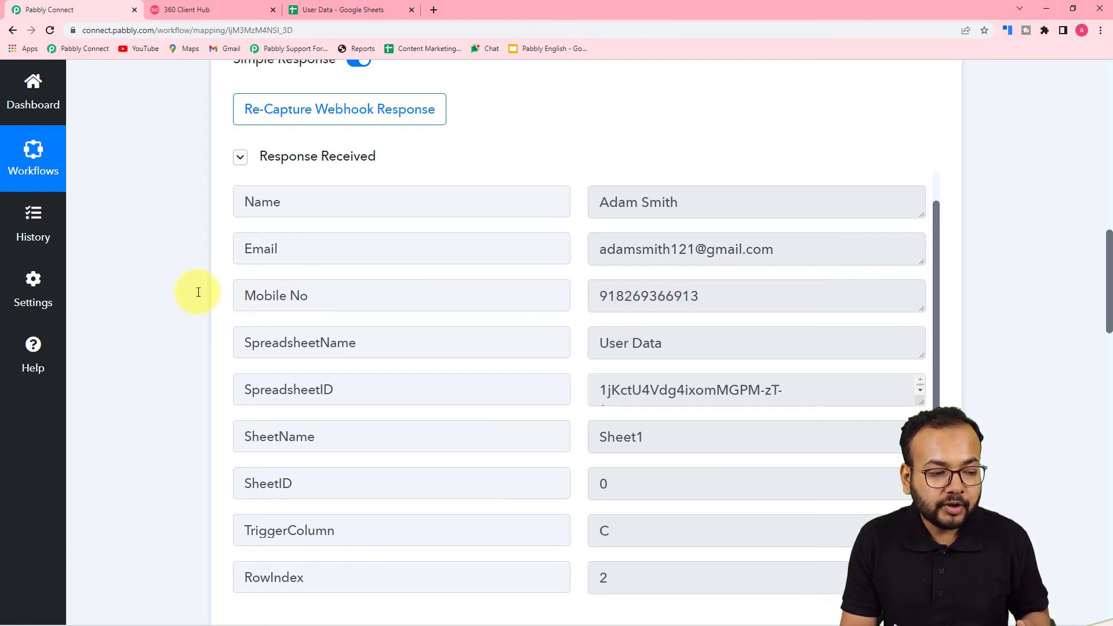
pyautogui.scroll(-7, 168, 315)
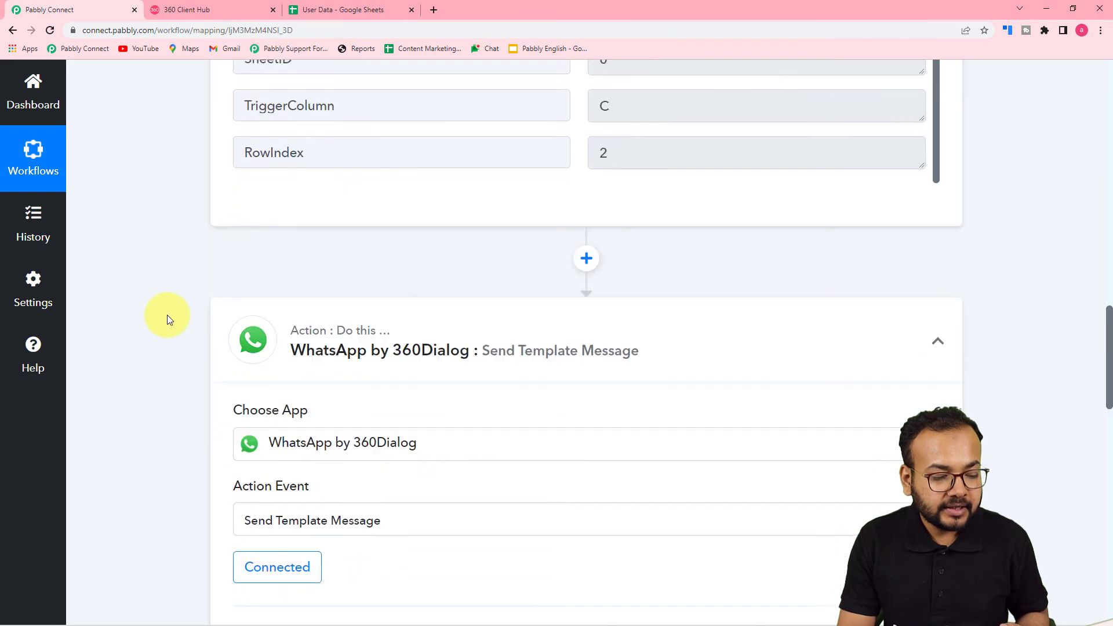
pyautogui.scroll(-8, 167, 315)
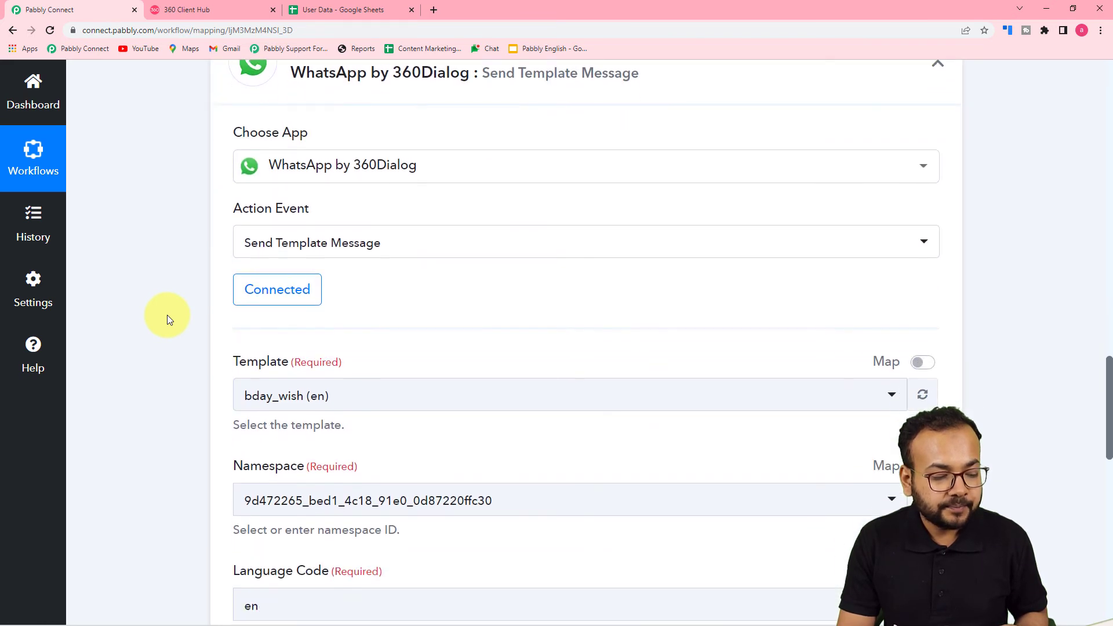
pyautogui.scroll(-6, 167, 315)
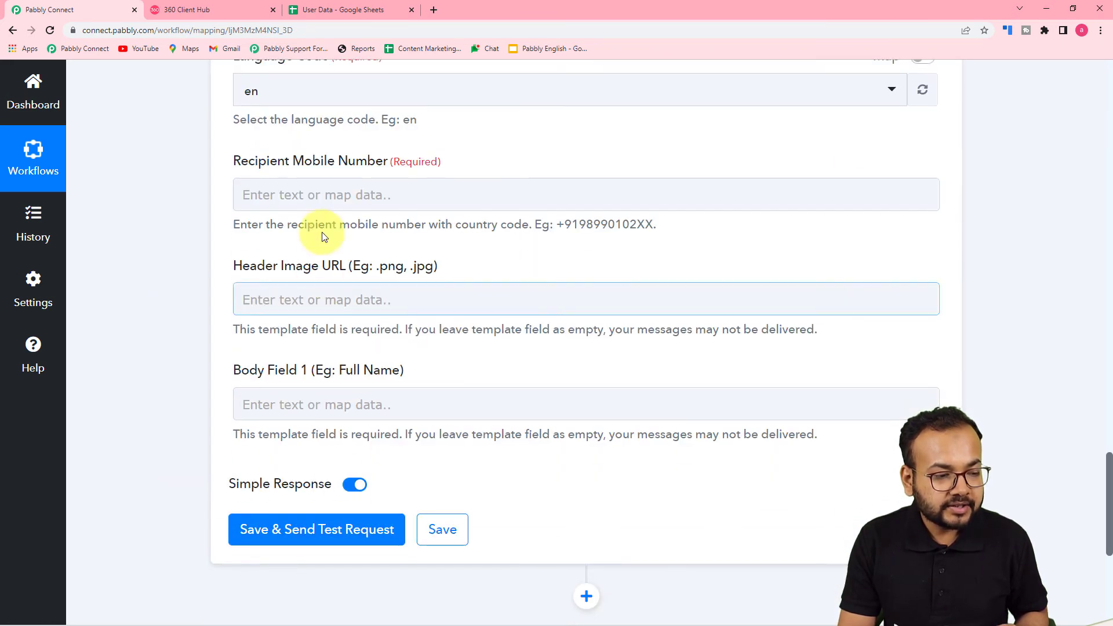
# - Map Recipient Mobile Number to the Google Sheets Mobile No value and prefix it with "+"
pyautogui.click(339, 197)
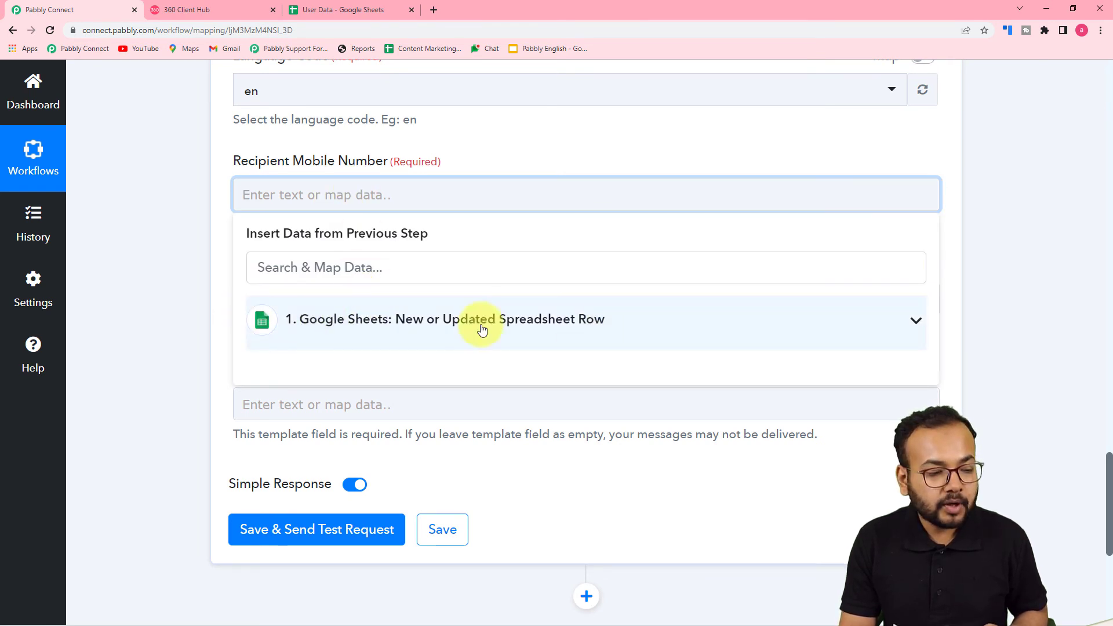
pyautogui.click(429, 328)
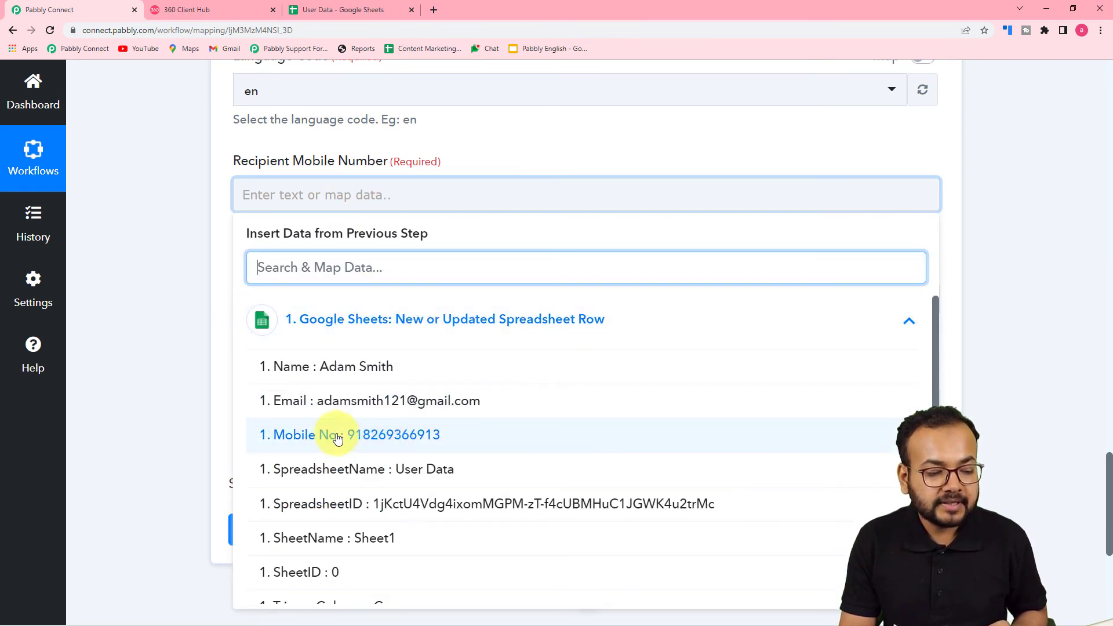
pyautogui.click(359, 436)
pyautogui.click(117, 293)
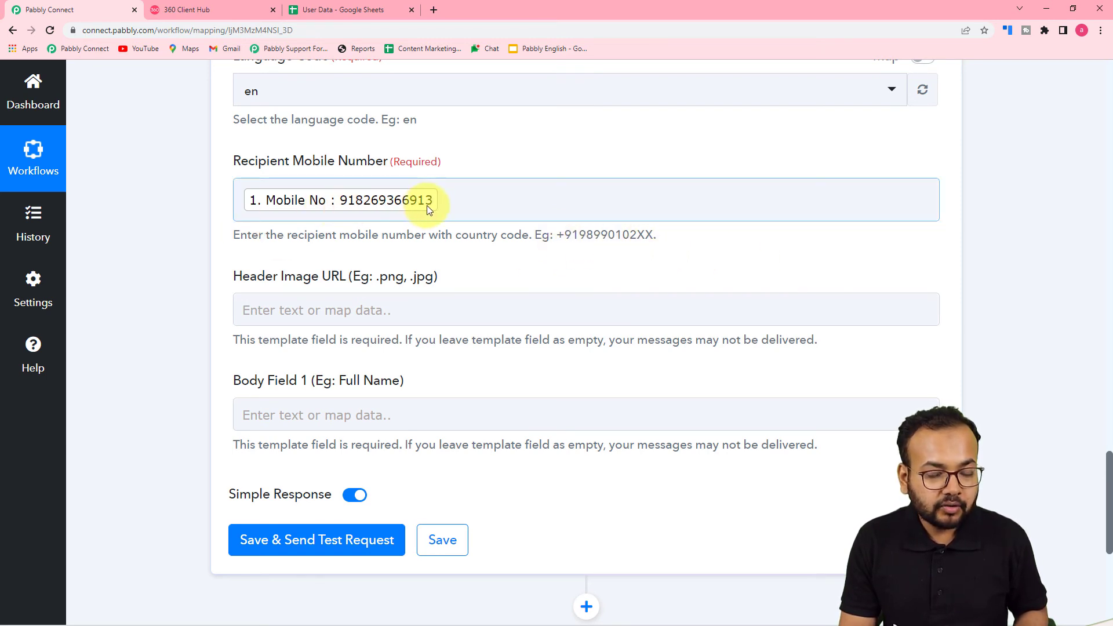
pyautogui.click(243, 199)
pyautogui.write('+')
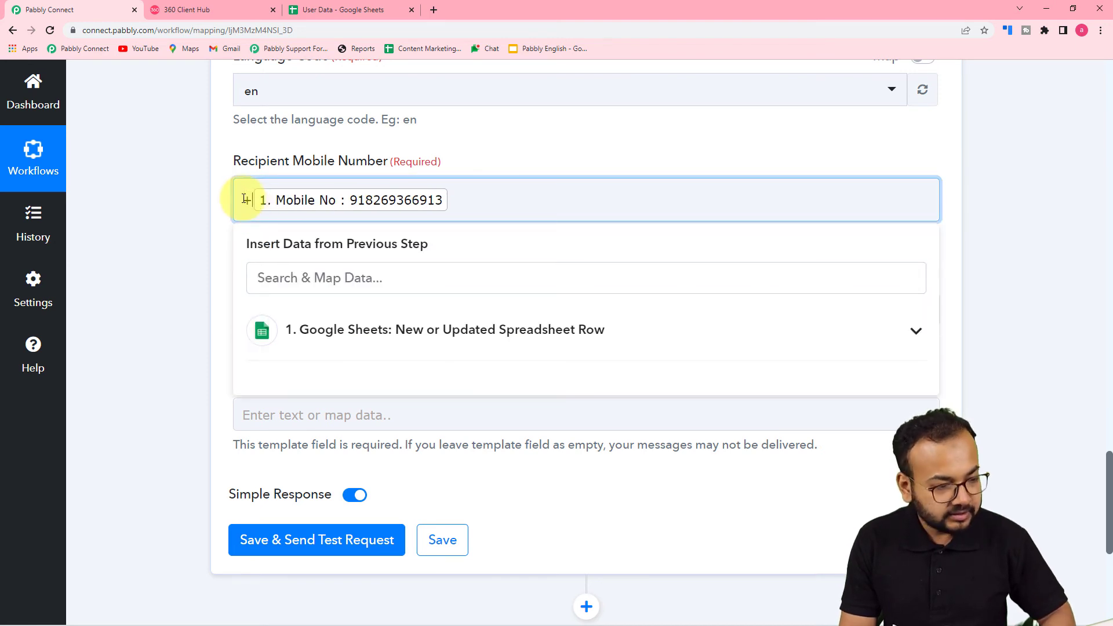
pyautogui.click(194, 214)
pyautogui.scroll(-2, 196, 228)
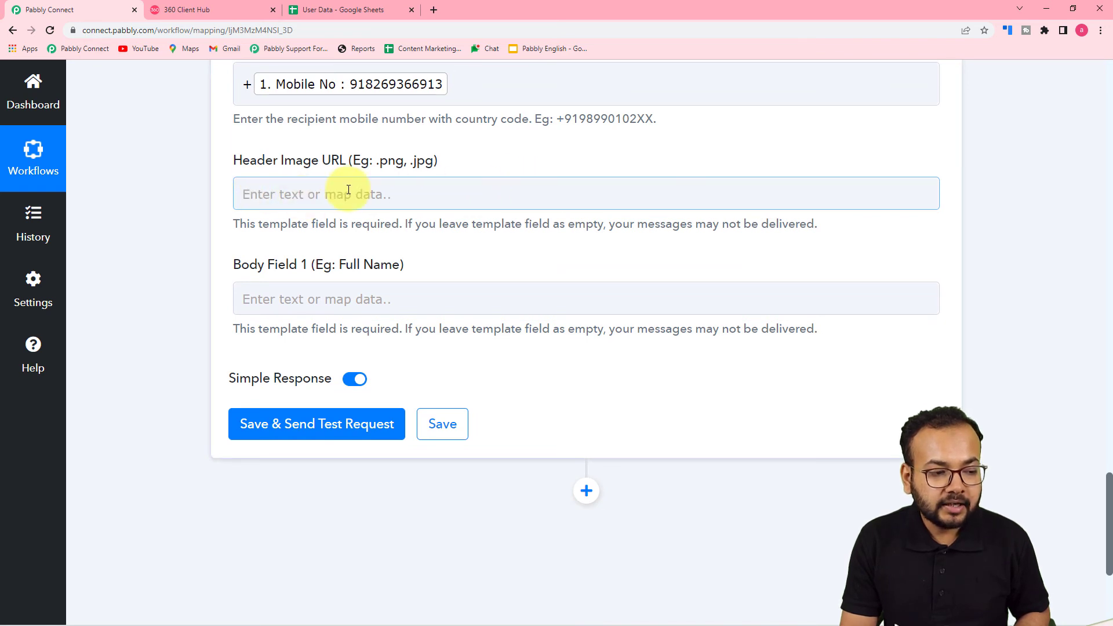
pyautogui.click(209, 9)
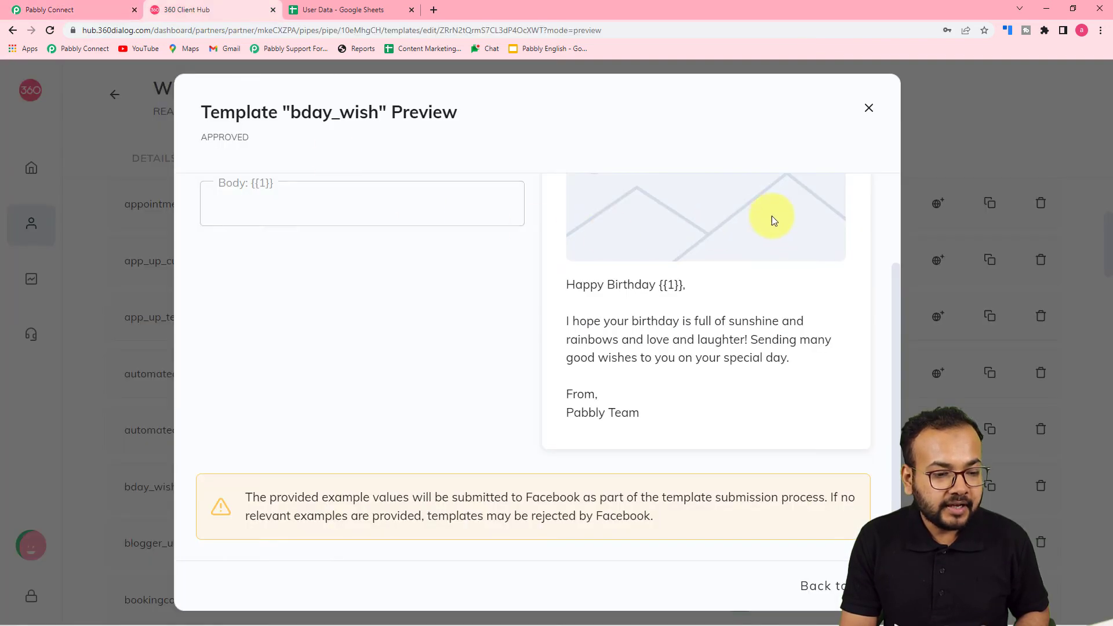
pyautogui.scroll(2, 671, 249)
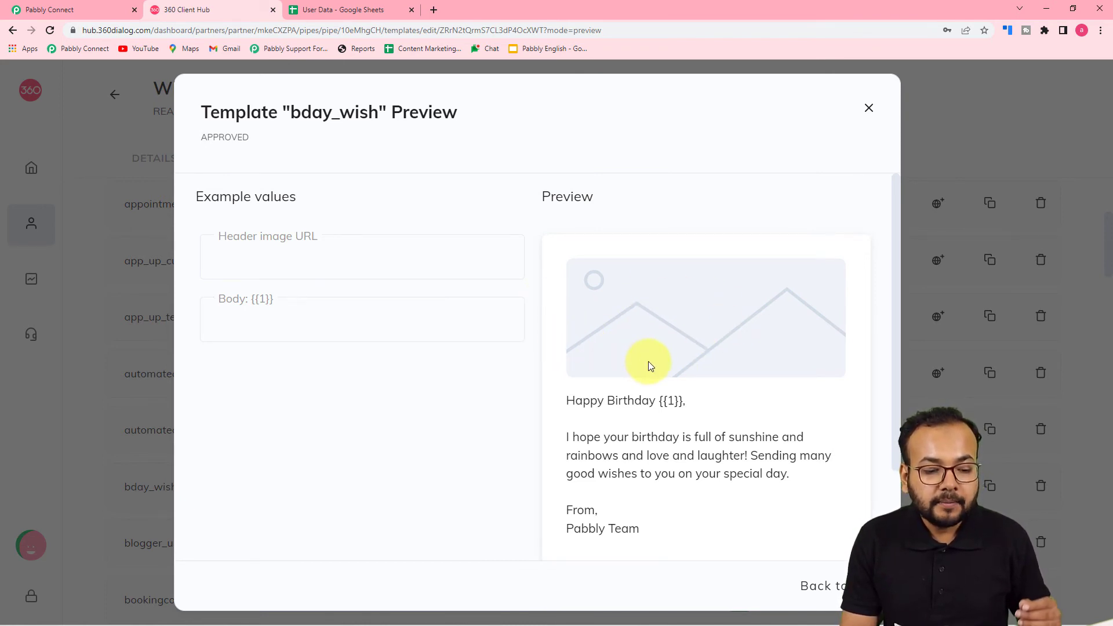
pyautogui.click(102, 12)
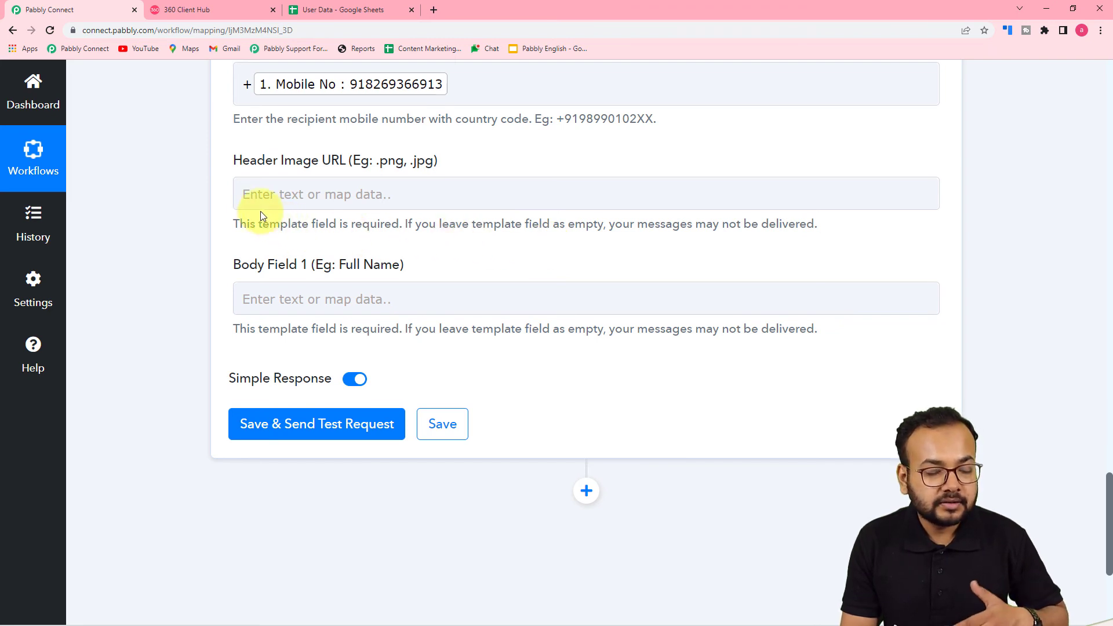
pyautogui.click(376, 195)
pyautogui.click(258, 344)
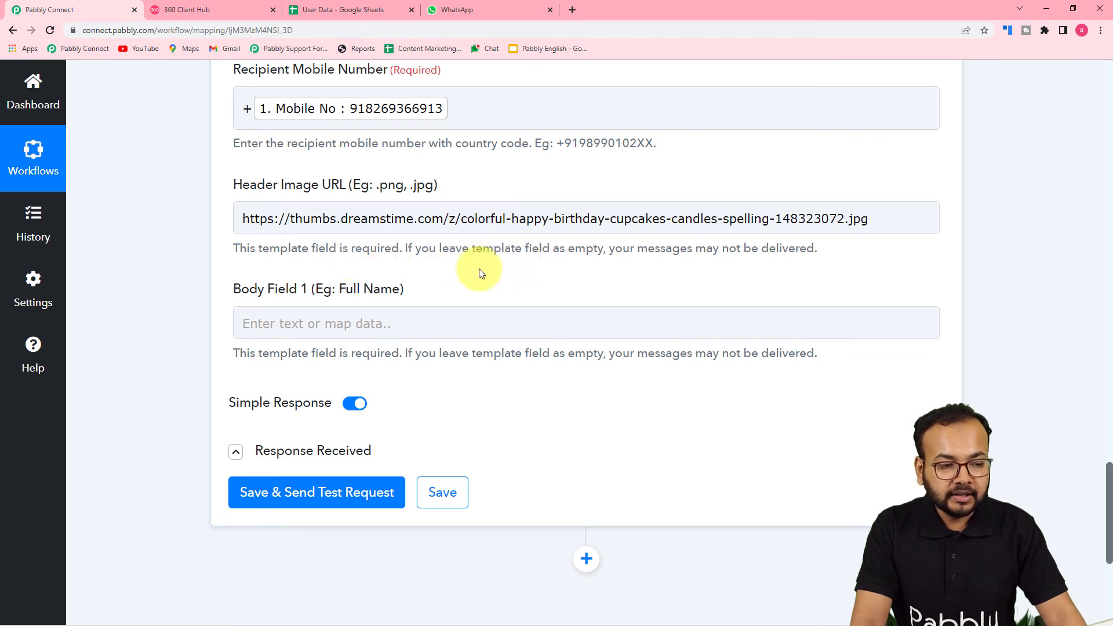
# - Check Body Field 1 against the {{1}} placeholder in the "bday_wish" preview, and return to the field in Pabbly Connect
pyautogui.click(295, 315)
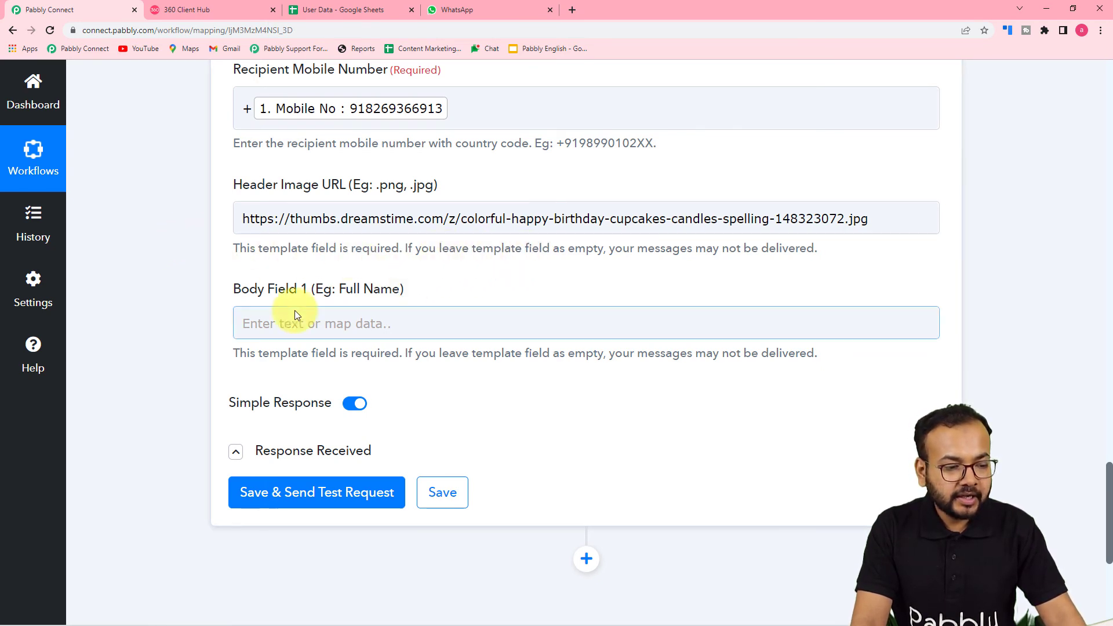
pyautogui.click(402, 345)
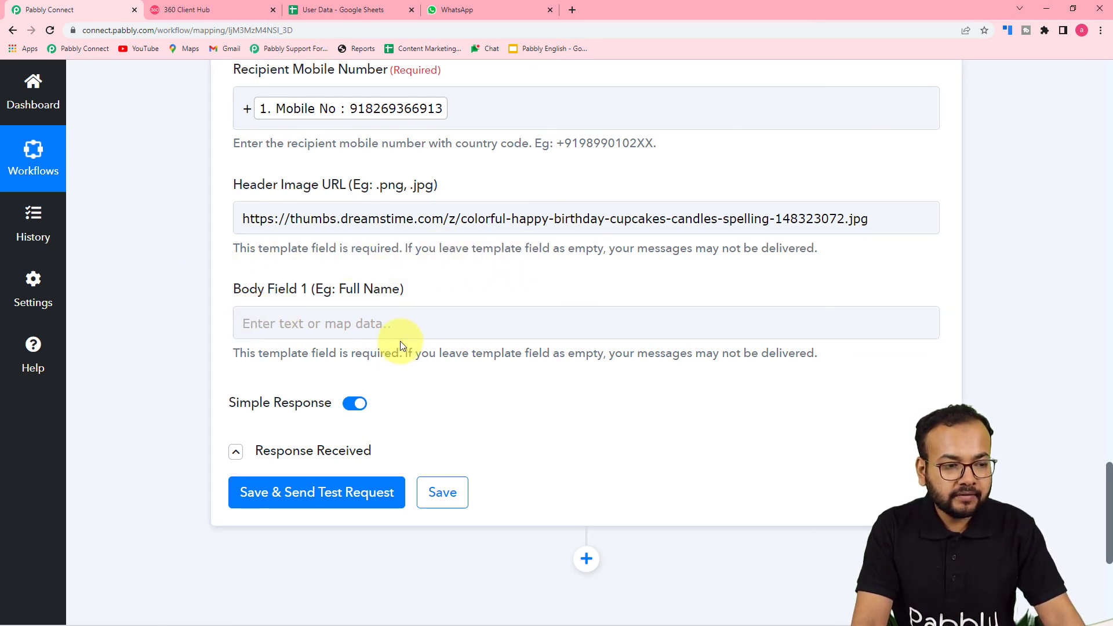
pyautogui.click(185, 11)
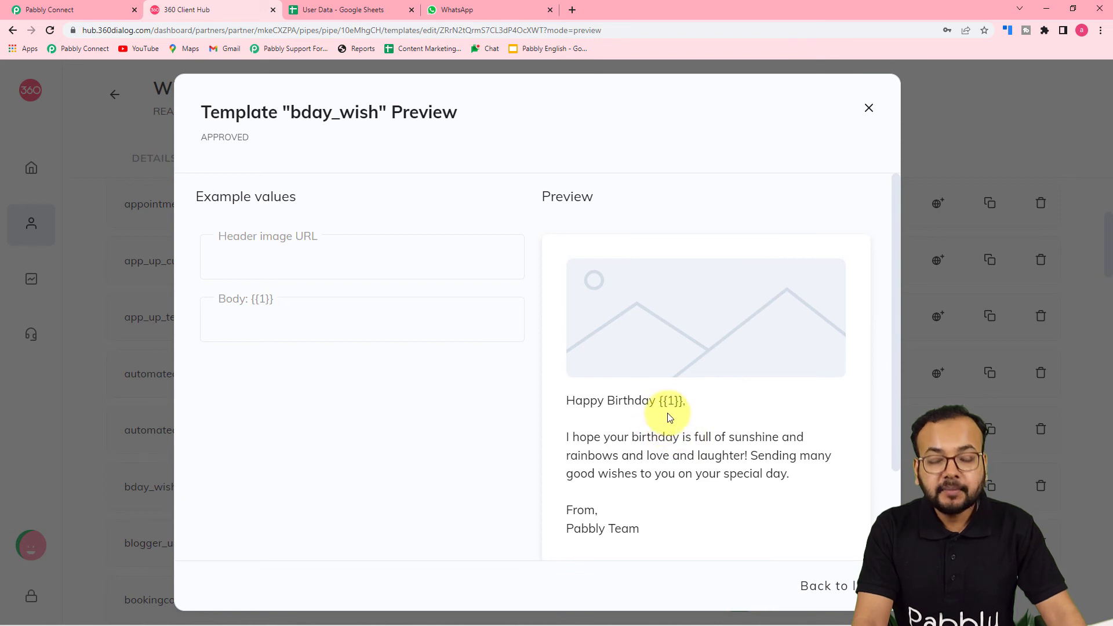
pyautogui.click(81, 10)
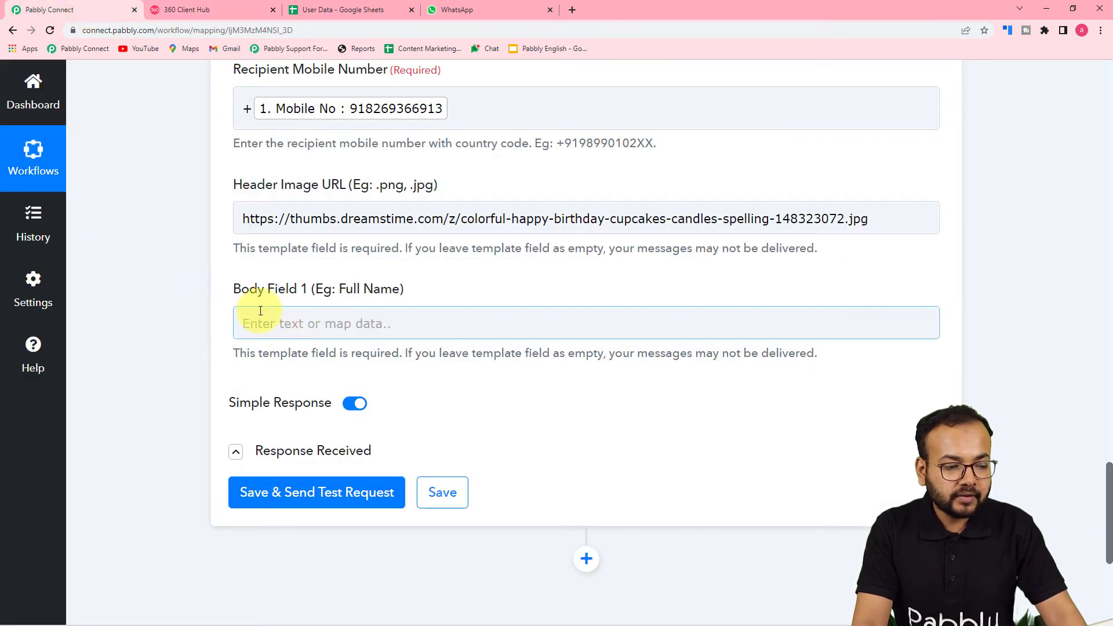
pyautogui.click(294, 318)
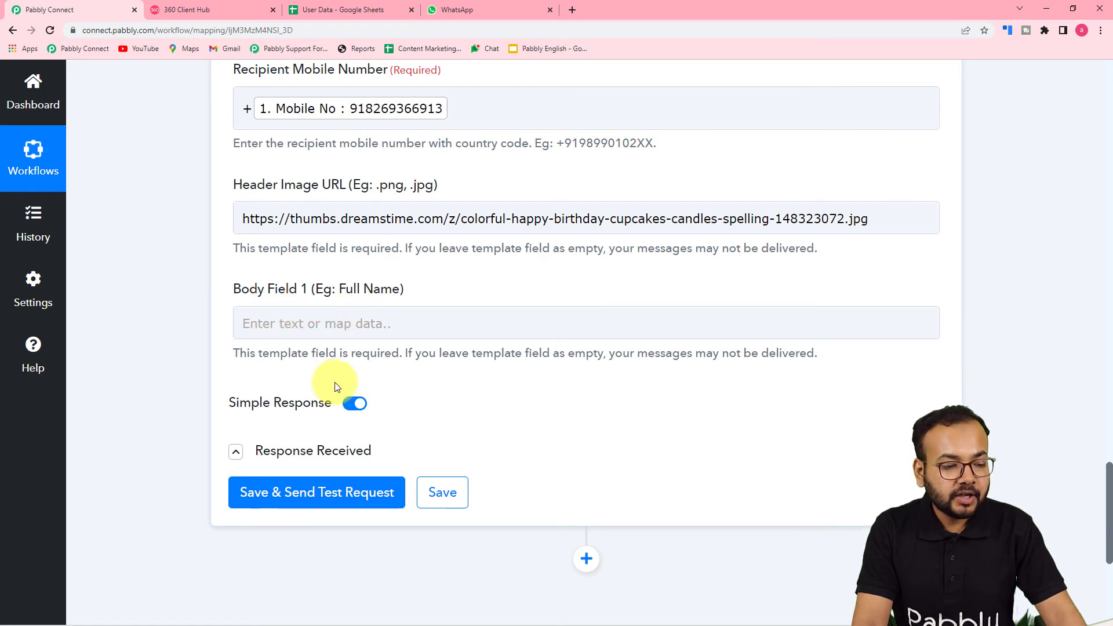
# - Map Body Field 1 to the Name value from the Google Sheets trigger
pyautogui.scroll(12, 464, 415)
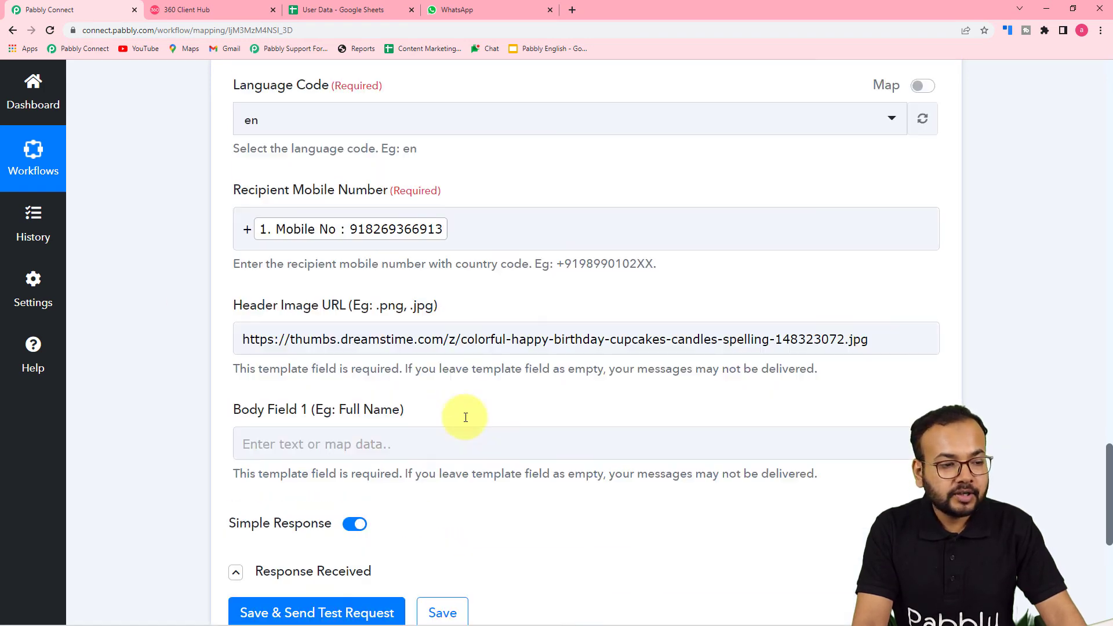
pyautogui.scroll(5, 467, 425)
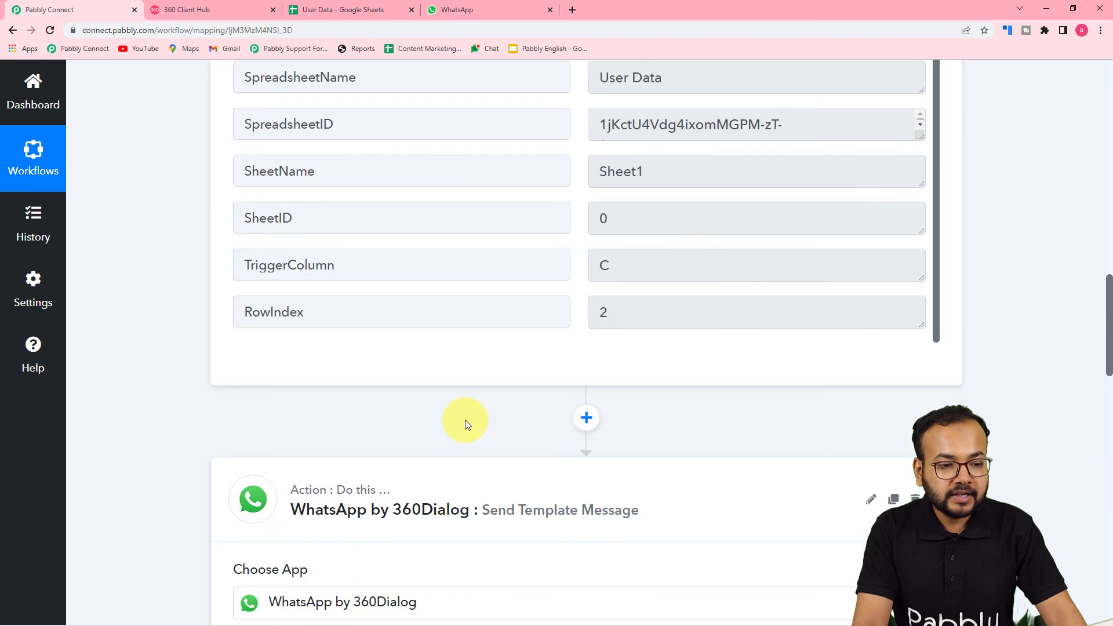
pyautogui.scroll(-7, 371, 407)
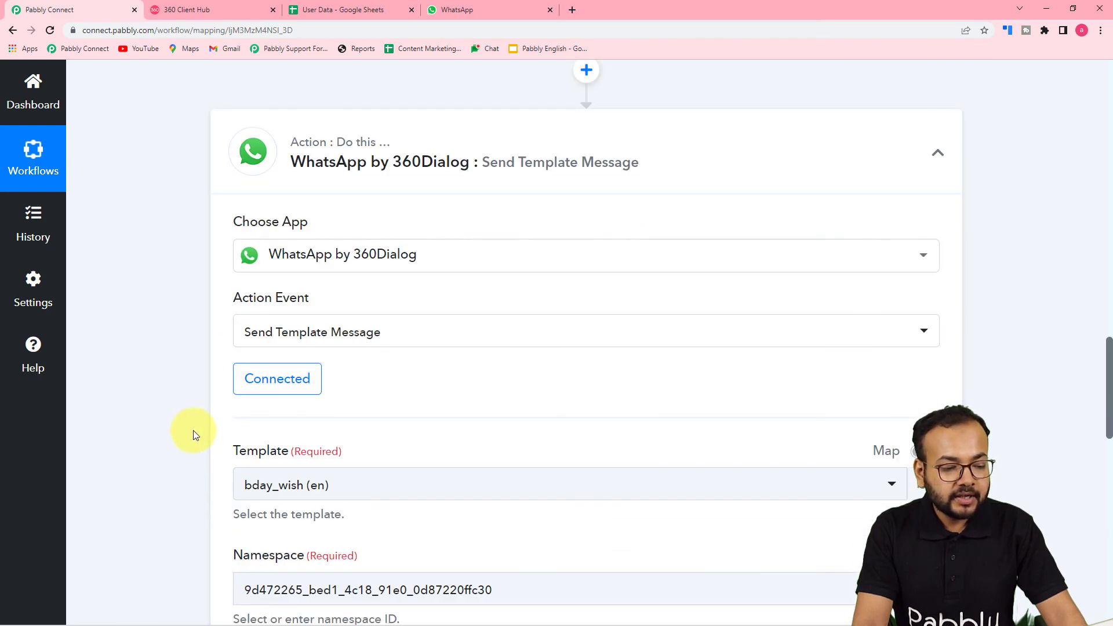
pyautogui.scroll(-12, 193, 431)
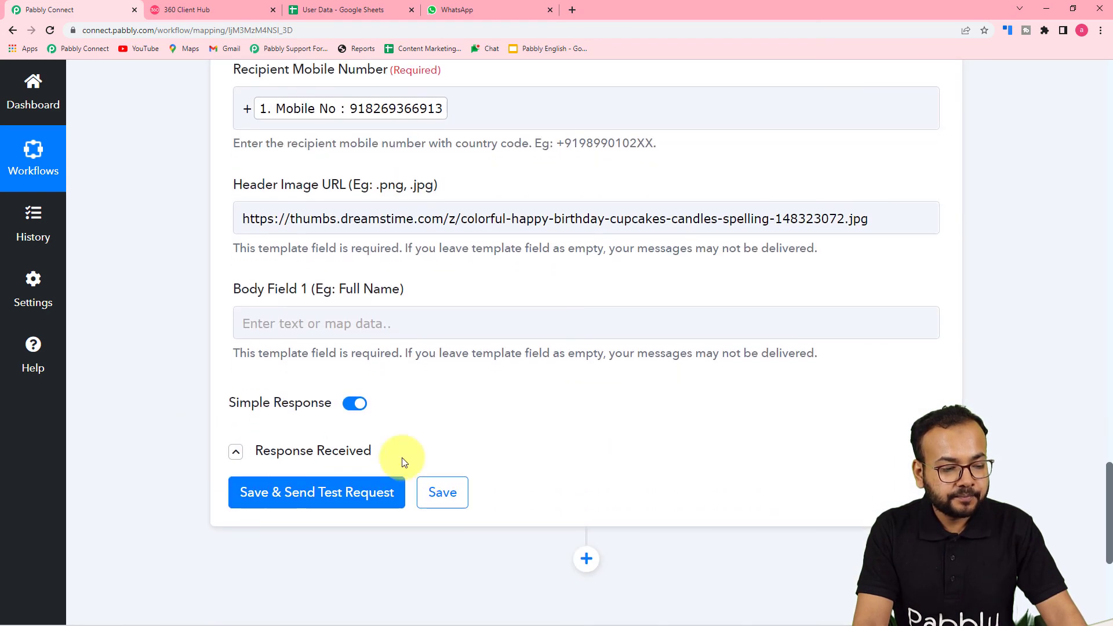
pyautogui.click(407, 324)
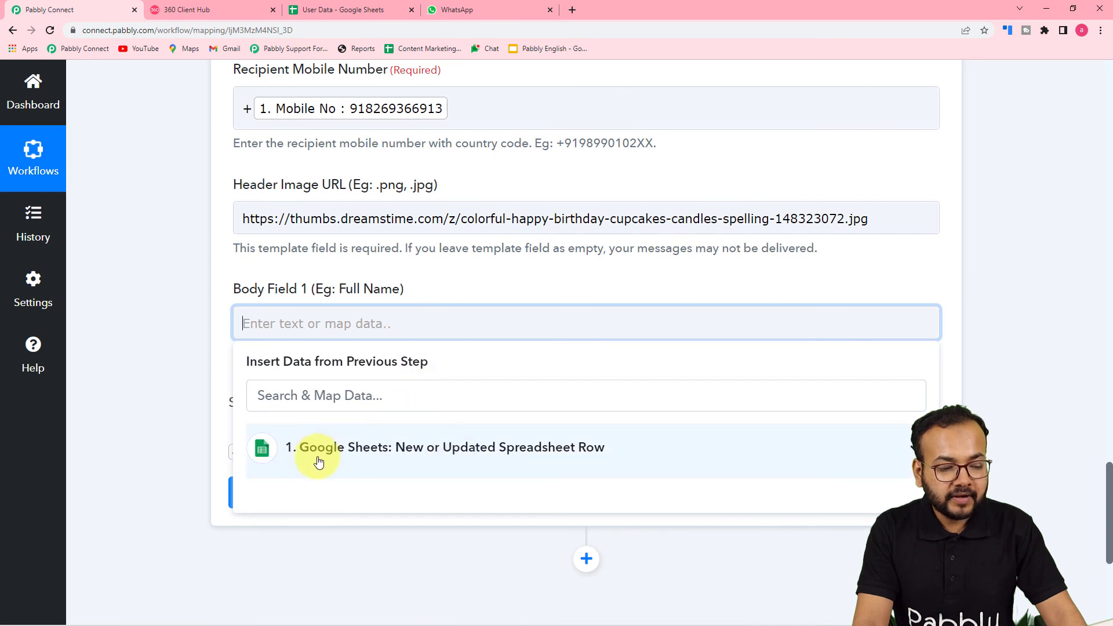
pyautogui.click(357, 467)
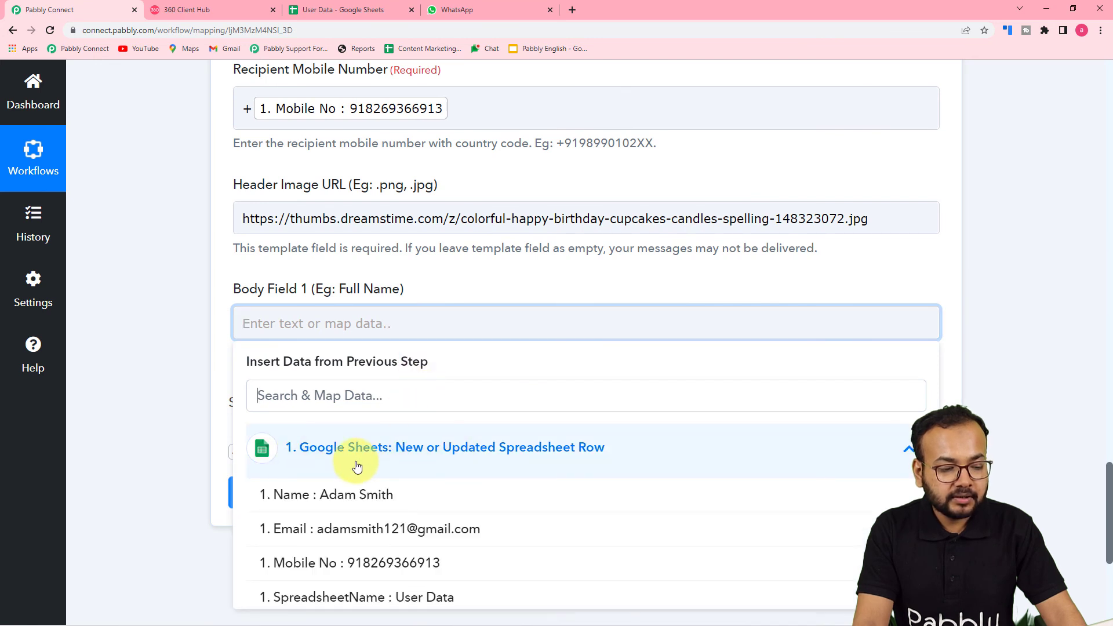
pyautogui.click(349, 508)
pyautogui.click(189, 364)
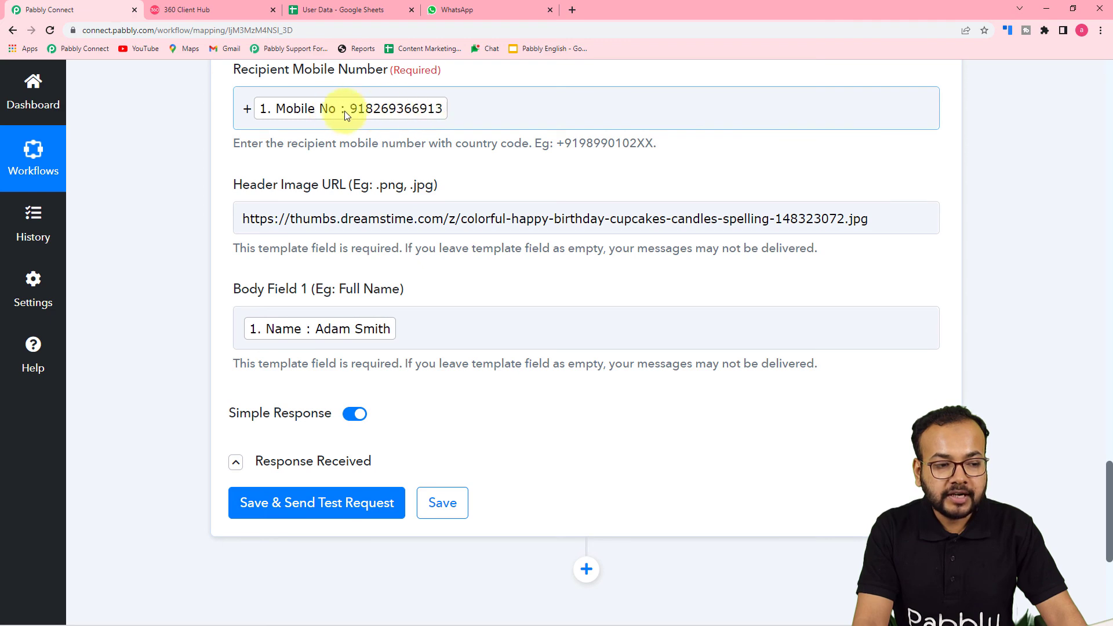
# - Check the WhatsApp Web inbox, then save the action in Pabbly Connect and send a test request
pyautogui.click(468, 10)
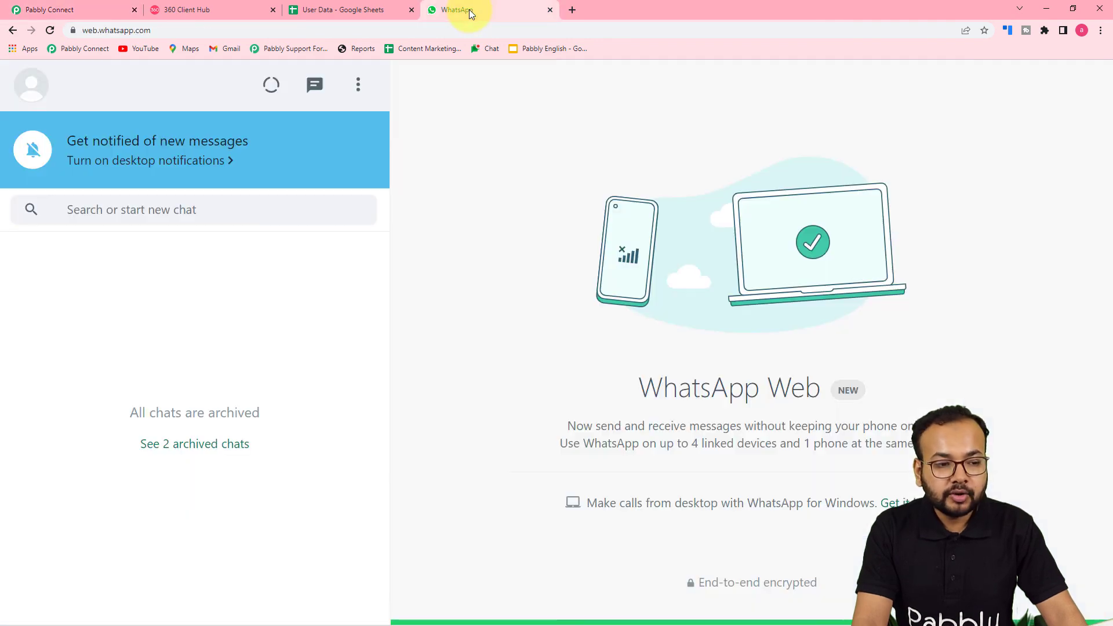
pyautogui.click(109, 6)
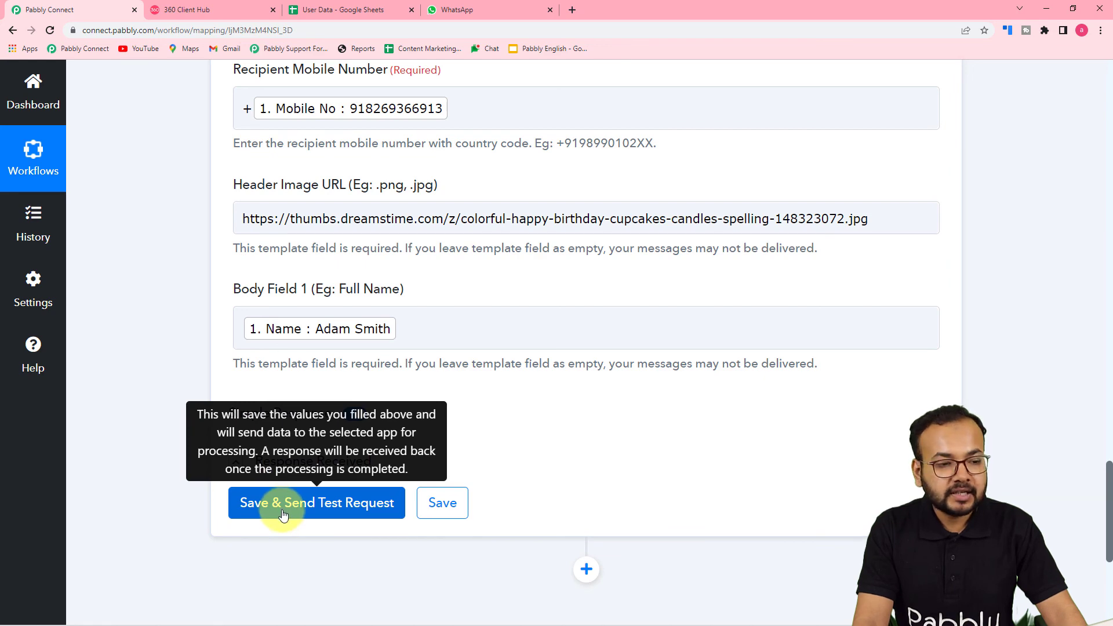
pyautogui.click(472, 12)
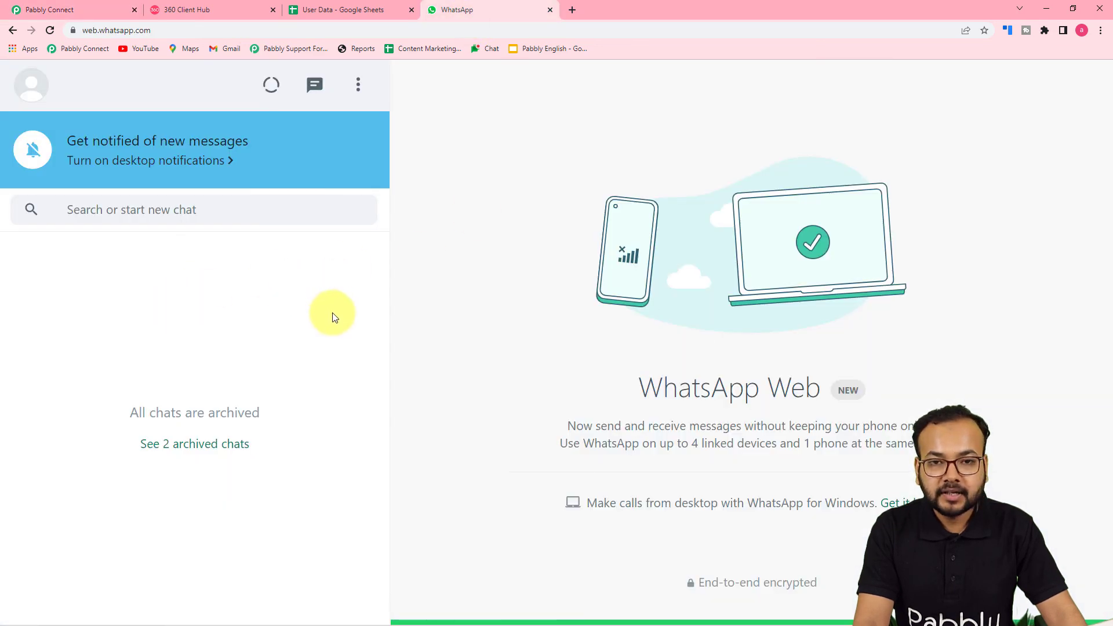
pyautogui.click(100, 11)
pyautogui.click(242, 502)
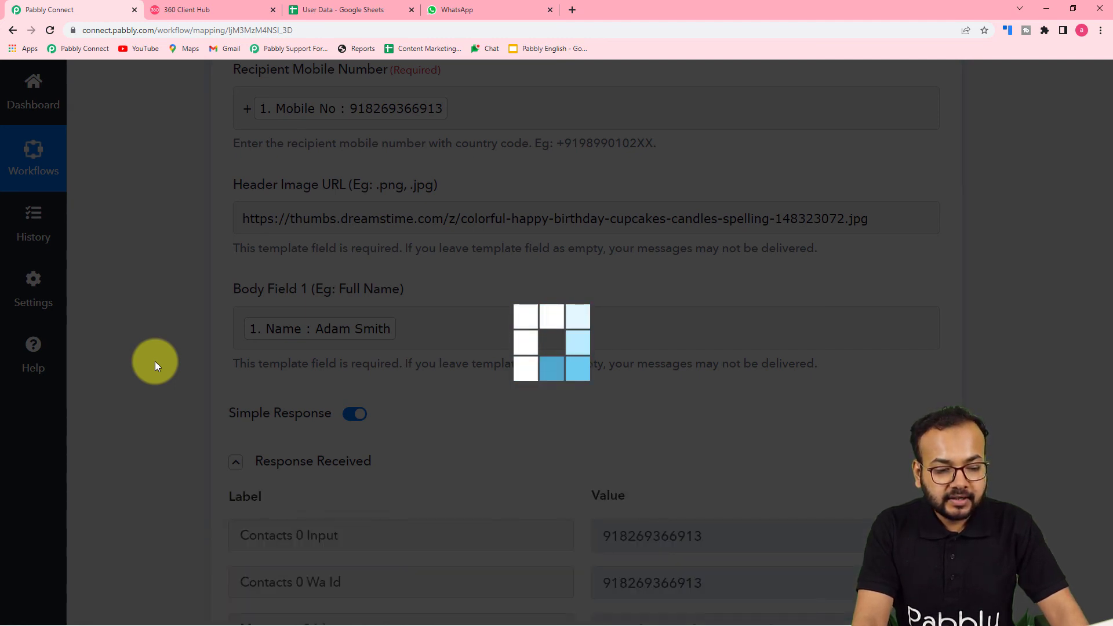
pyautogui.scroll(-3, 155, 361)
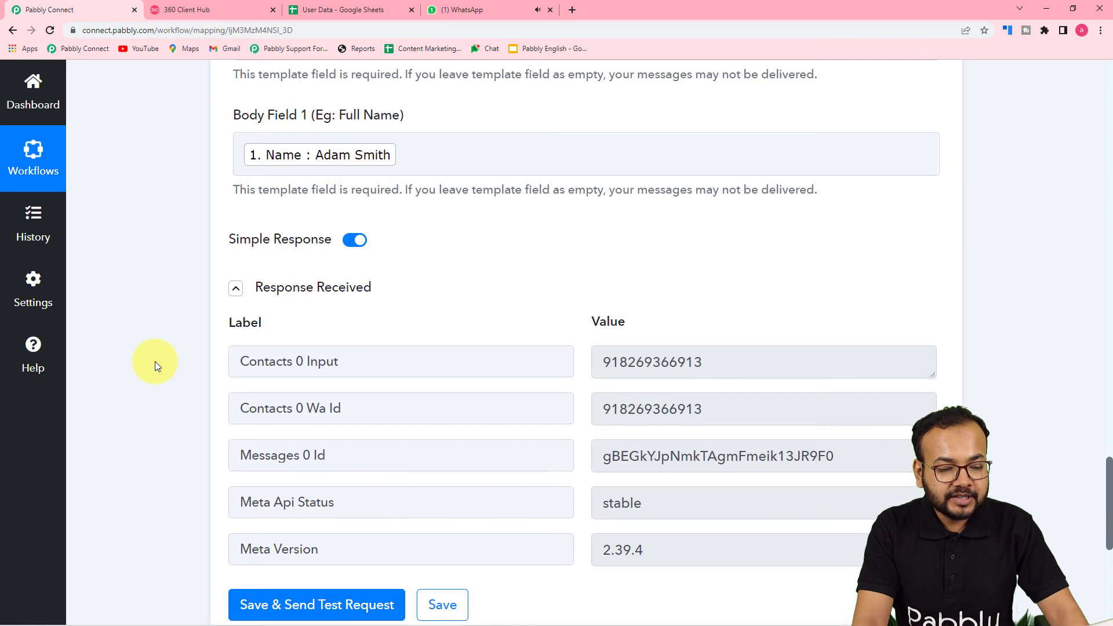
# - Switch to WhatsApp Web, open the new birthday message, and enlarge its header image
pyautogui.click(482, 10)
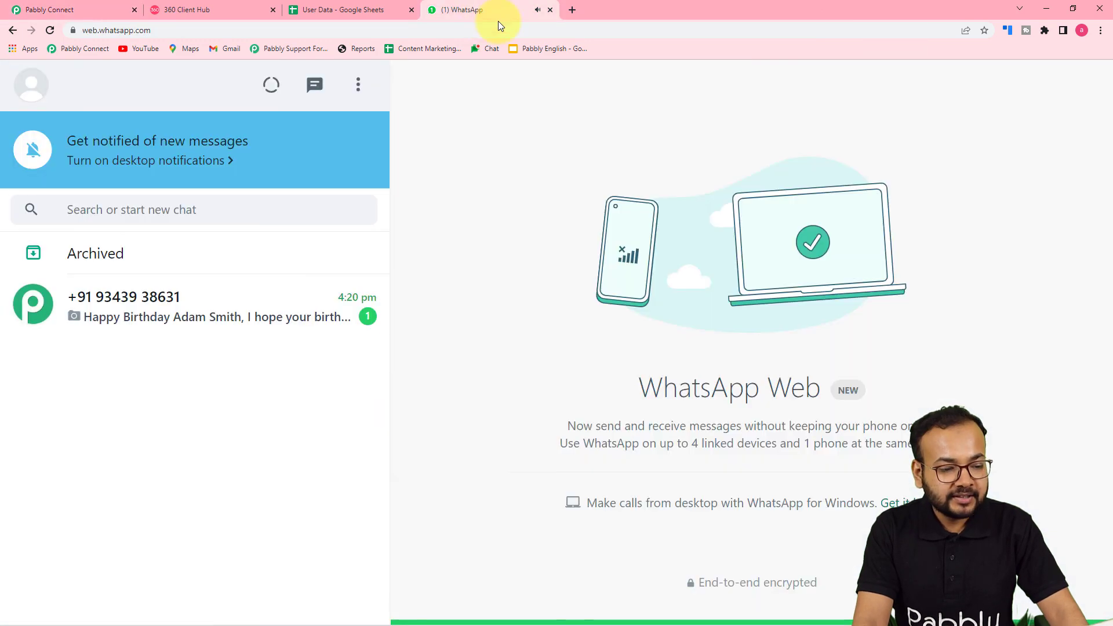
pyautogui.click(181, 317)
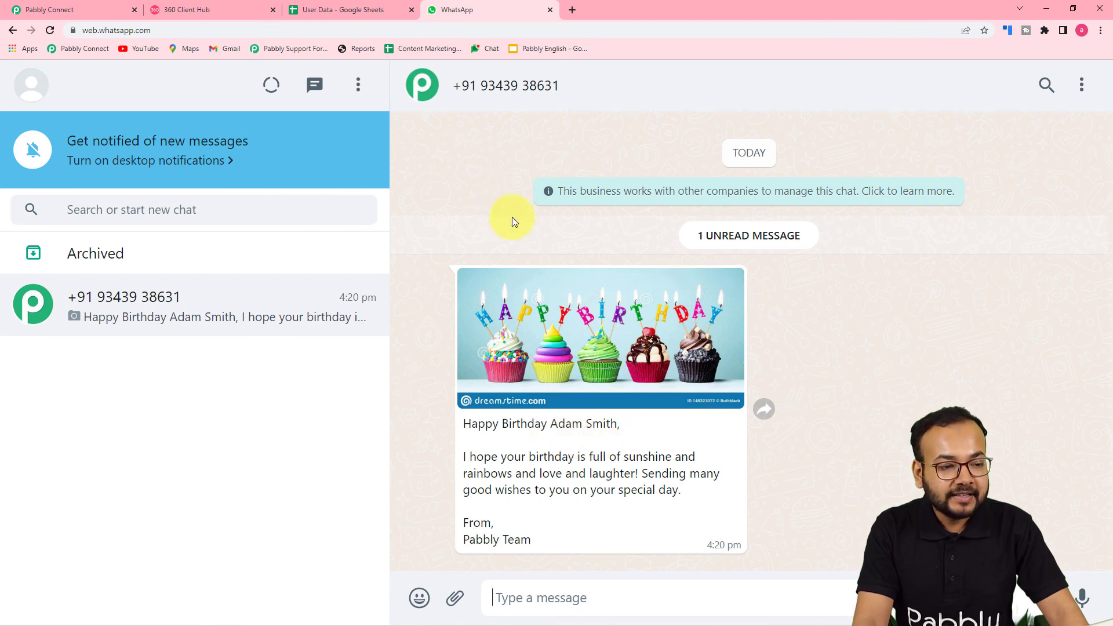
pyautogui.click(560, 358)
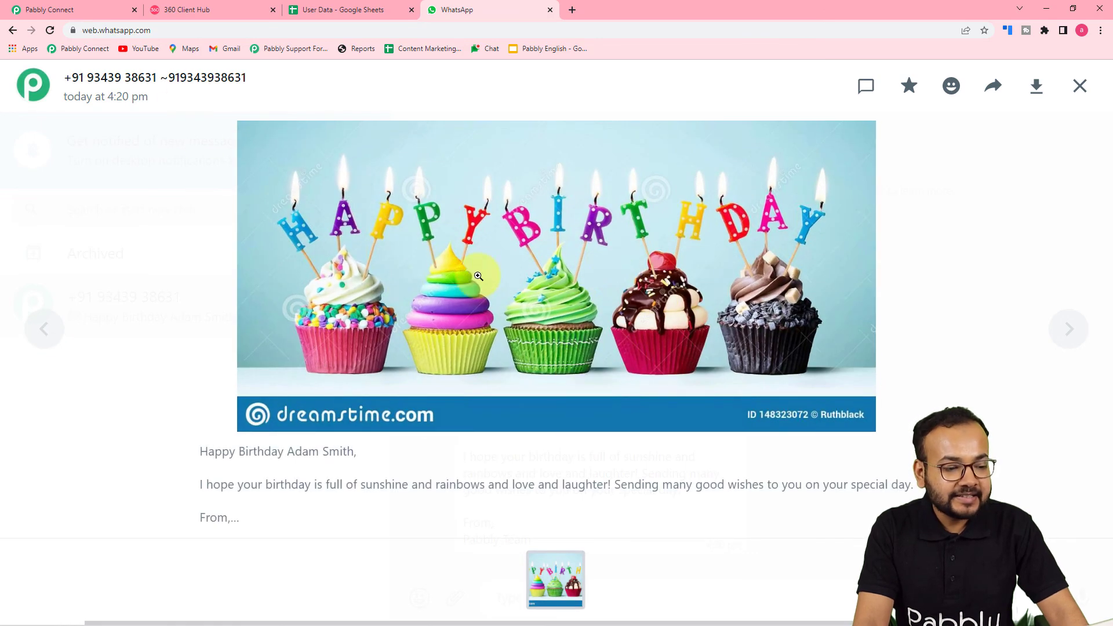
# - Return to Pabbly Connect and open the address from the Header Image URL field in a new browser tab
pyautogui.click(114, 12)
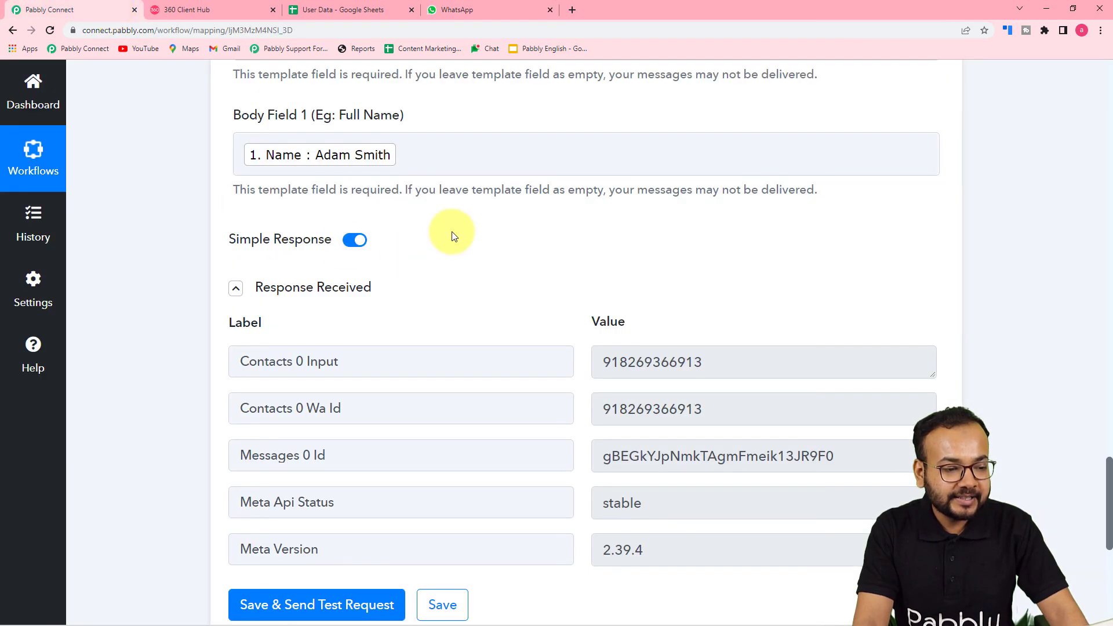
pyautogui.scroll(5, 478, 404)
pyautogui.click(261, 334)
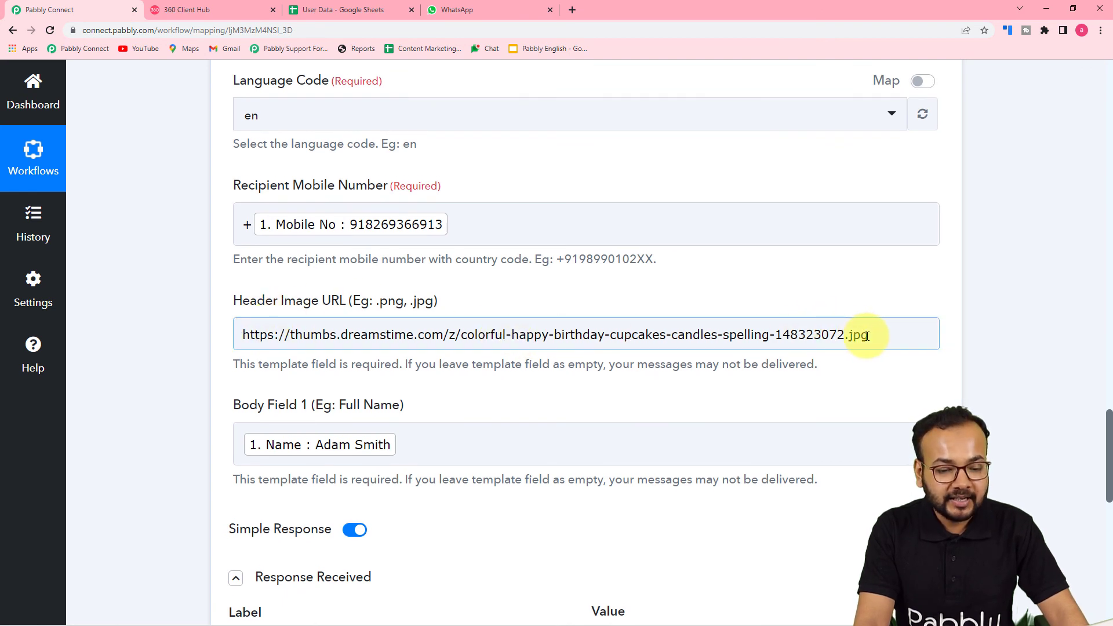
pyautogui.moveTo(868, 336); pyautogui.dragTo(266, 339)
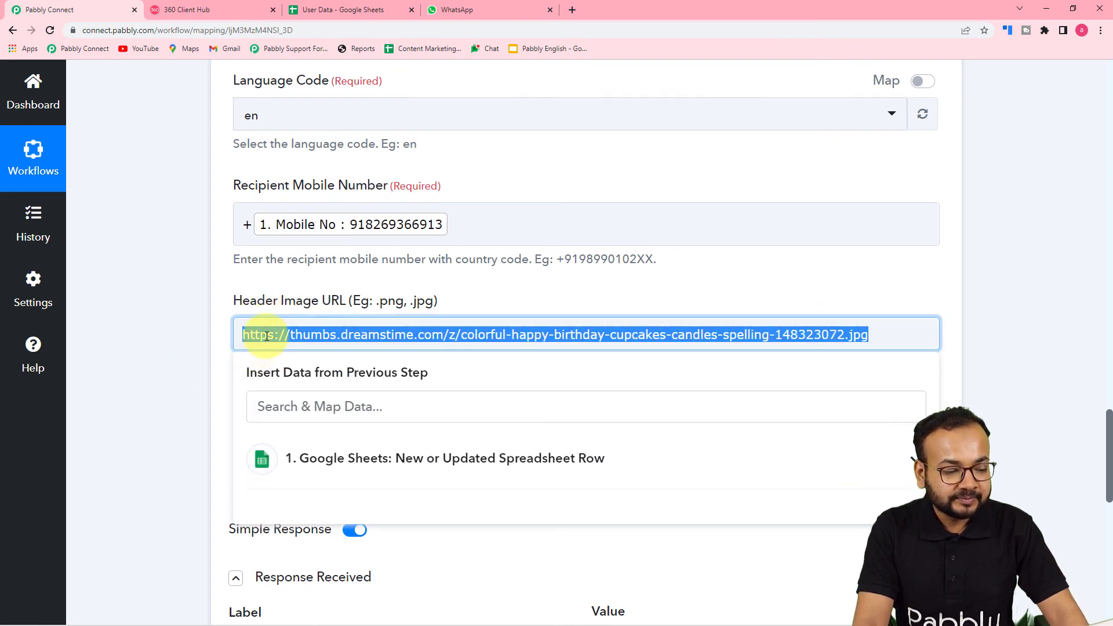
pyautogui.rightClick(265, 336)
pyautogui.click(307, 446)
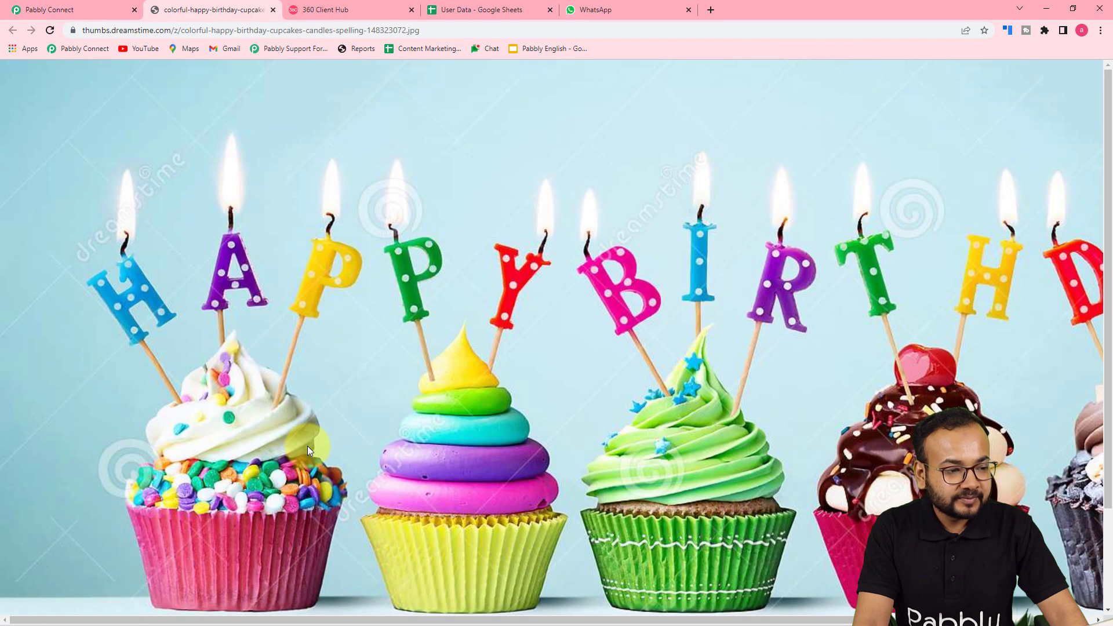
# - Compare the source image with the one in the WhatsApp message, close the enlarged view, and return to Pabbly Connect
pyautogui.click(91, 10)
pyautogui.click(620, 6)
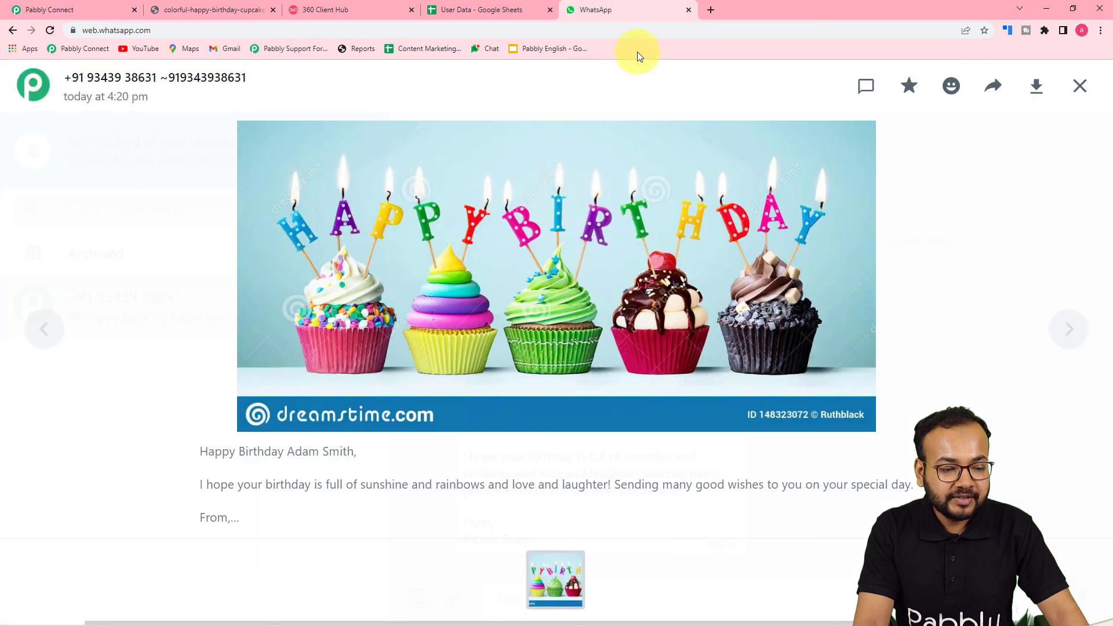
pyautogui.press('Escape')
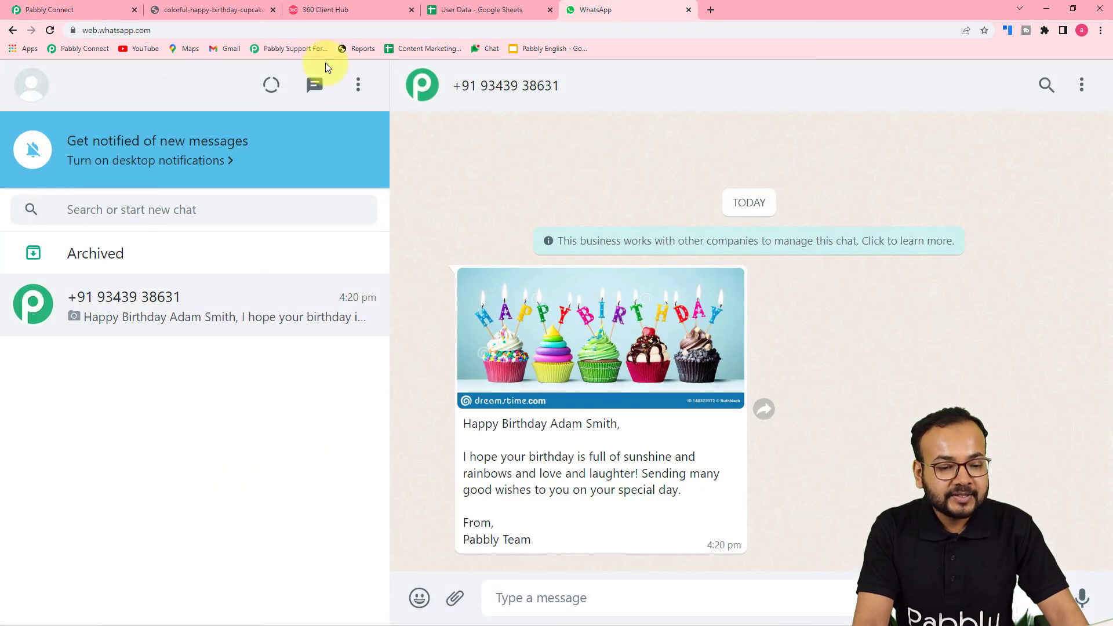
pyautogui.click(110, 9)
pyautogui.click(131, 270)
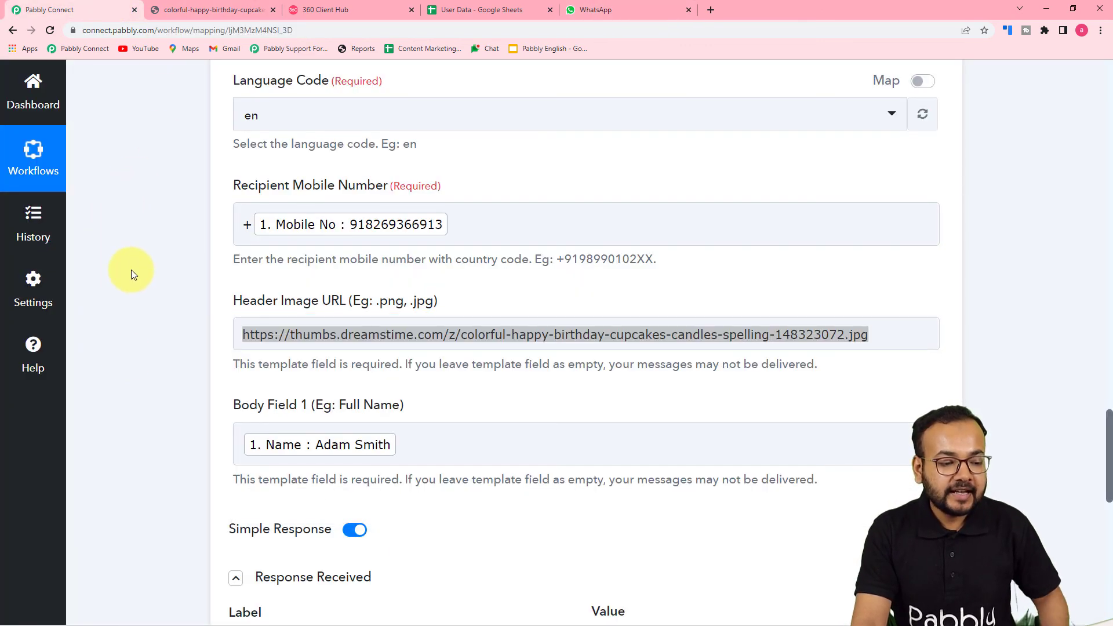
# - Review the contact rows in the User Data Google Sheet and the birthday message in WhatsApp Web
pyautogui.scroll(4, 127, 377)
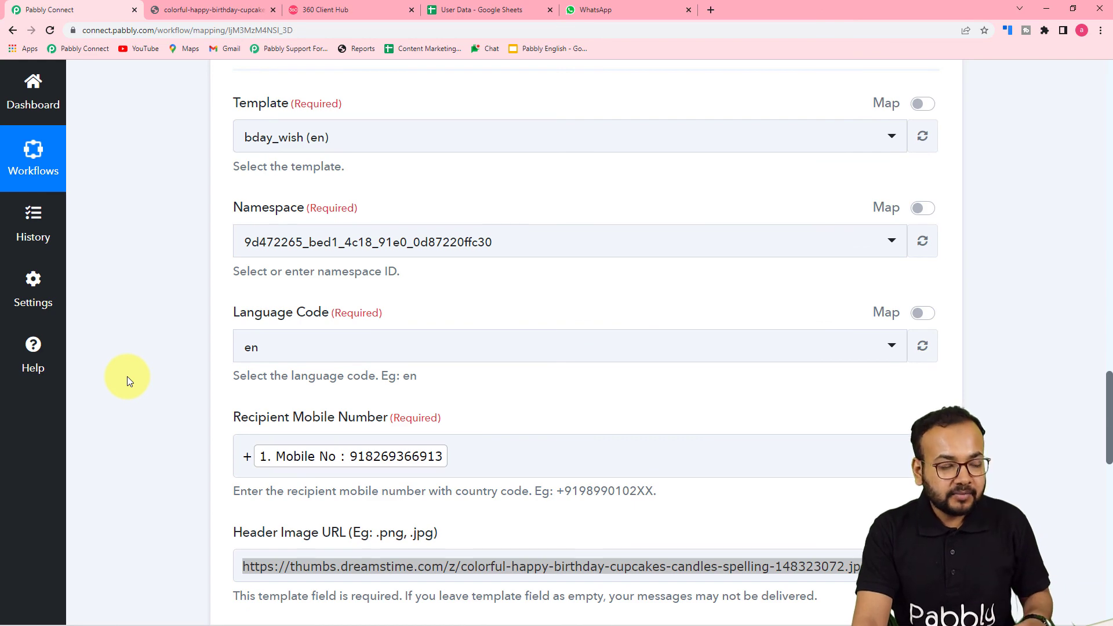
pyautogui.scroll(1, 127, 377)
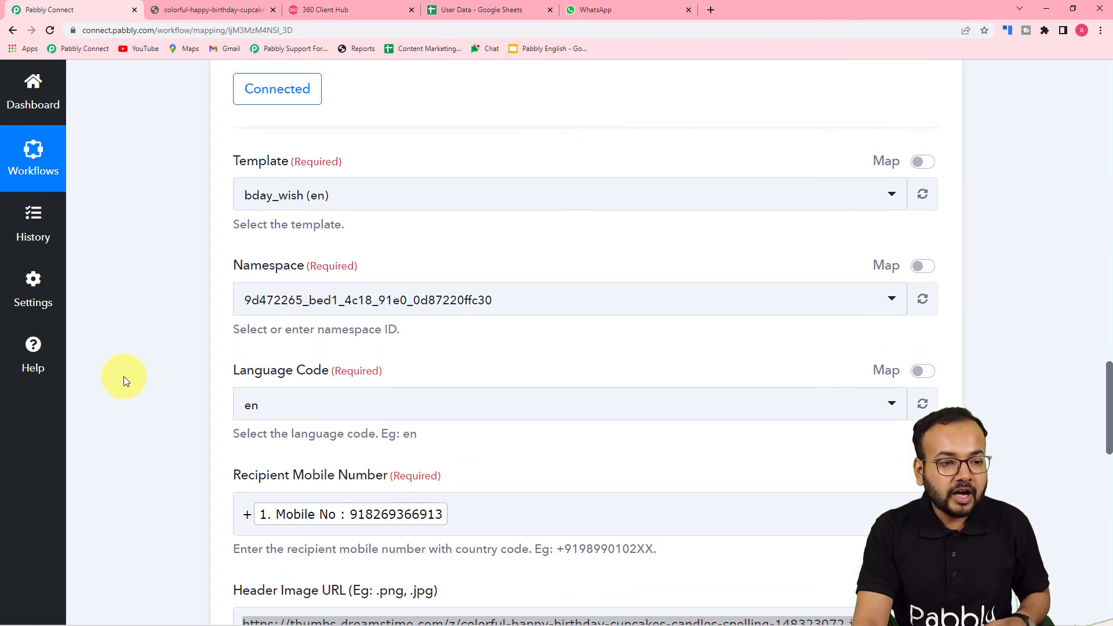
pyautogui.click(458, 13)
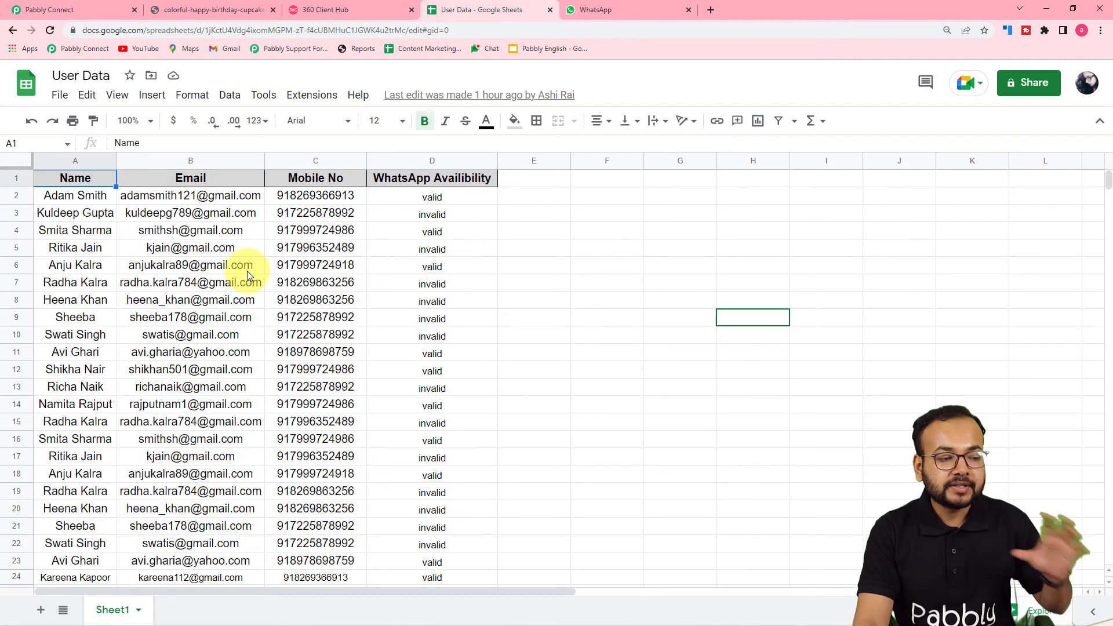
pyautogui.moveTo(247, 270)
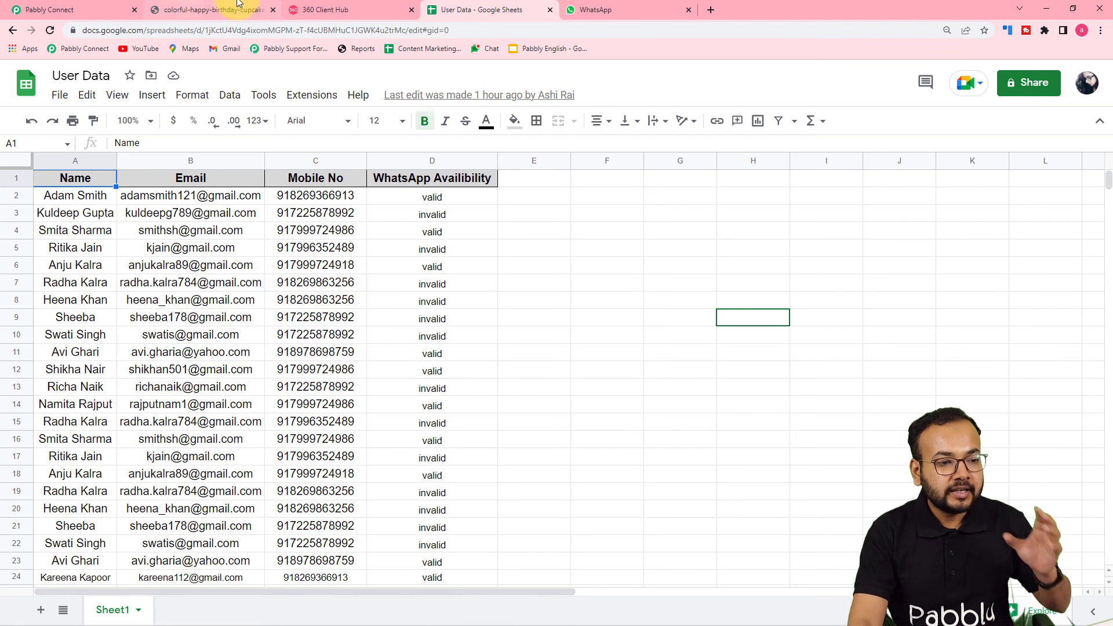
pyautogui.click(609, 10)
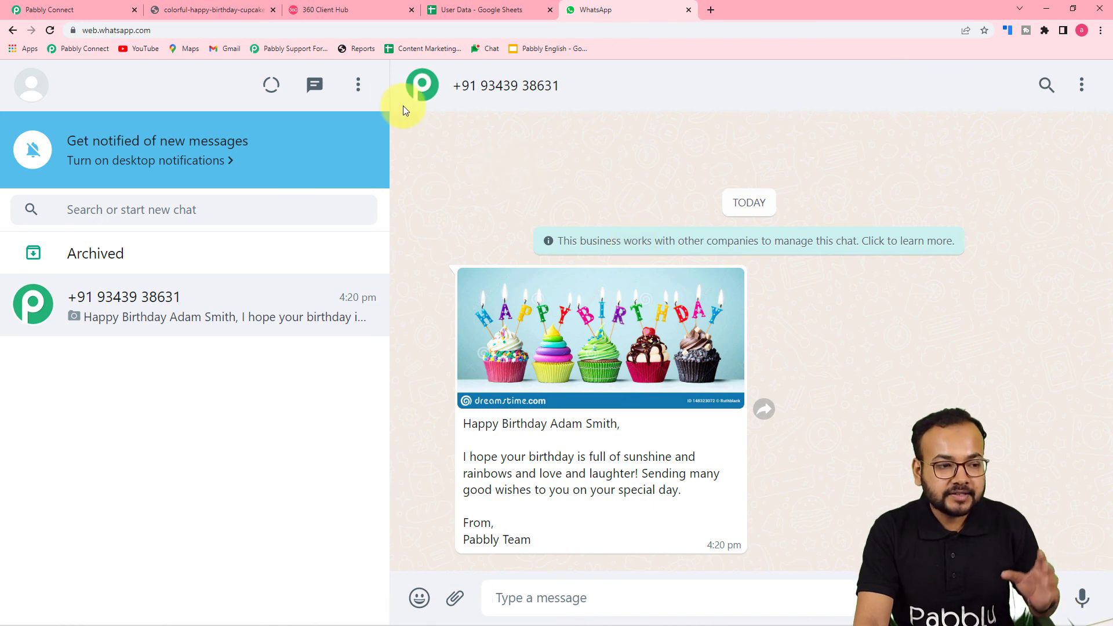
# - Close the "bday_wish" template preview in 360 Client Hub and return to Pabbly Connect
pyautogui.click(355, 10)
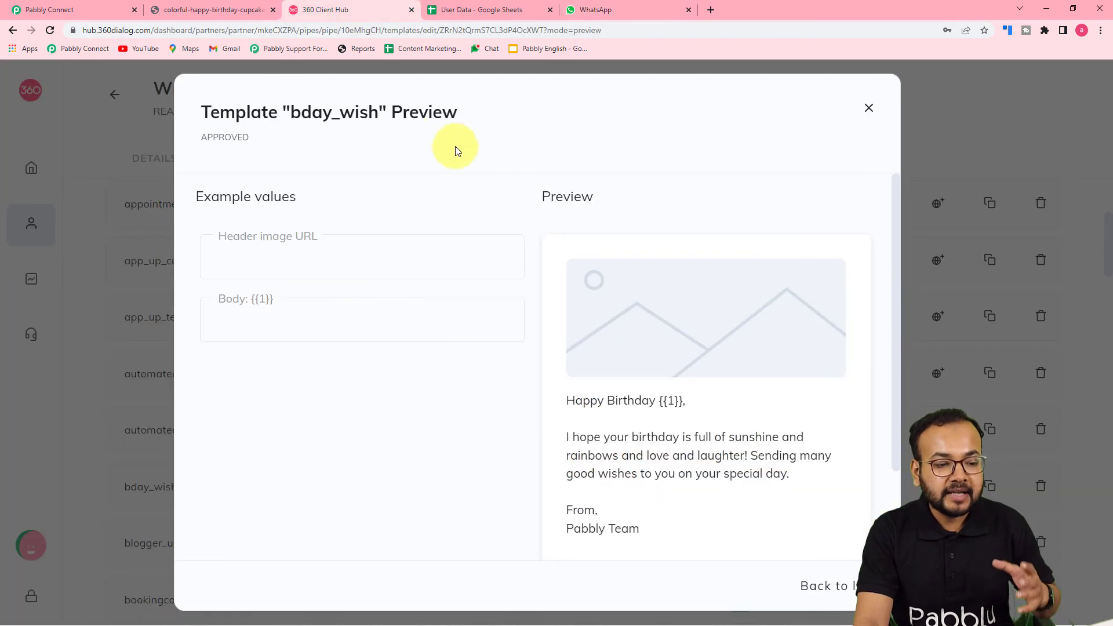
pyautogui.click(870, 108)
pyautogui.click(107, 9)
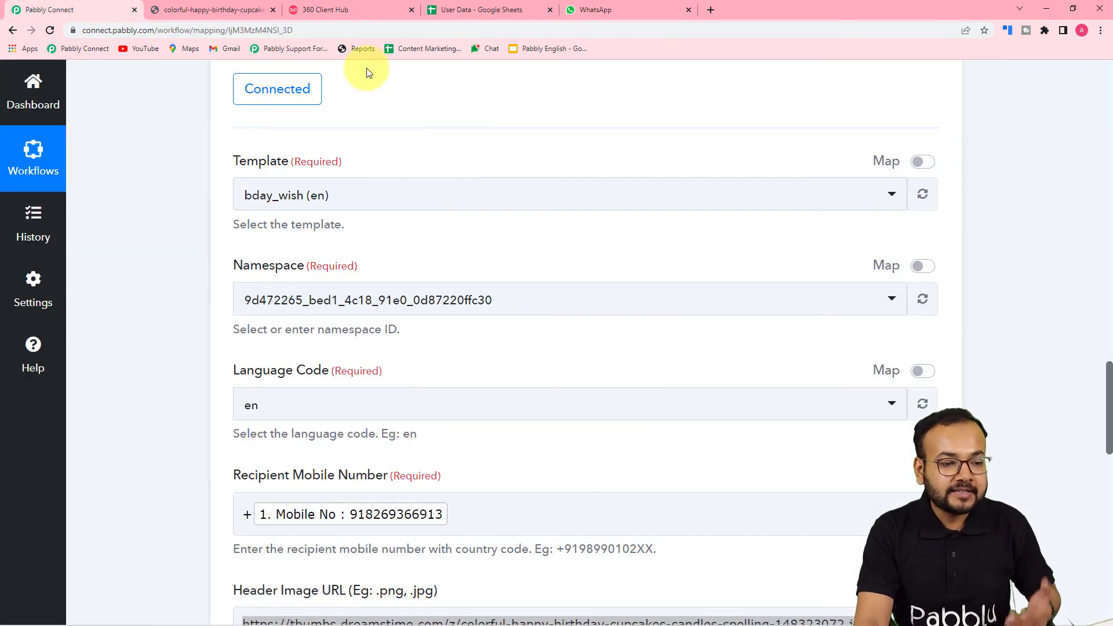